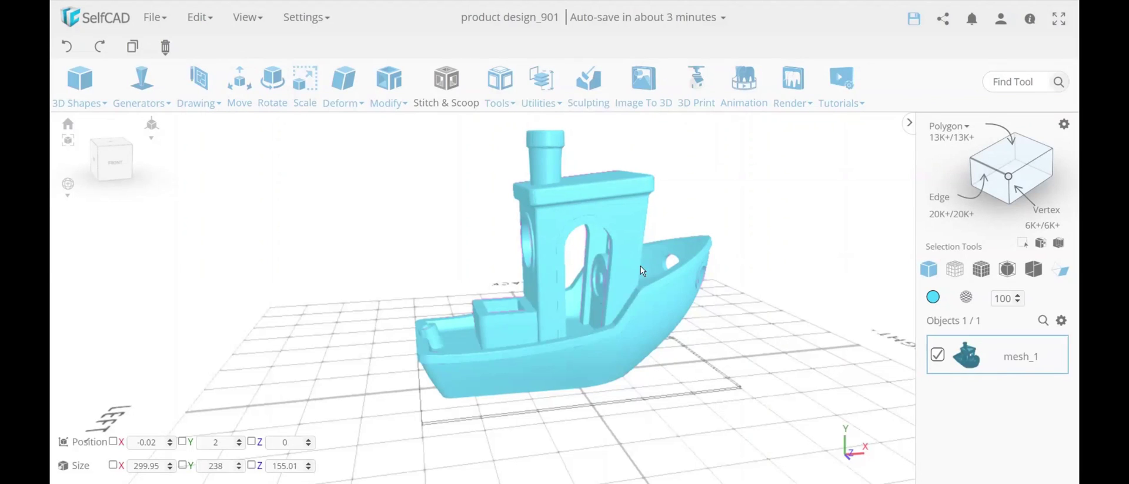
pyautogui.moveTo(557, 274); pyautogui.dragTo(568, 297)
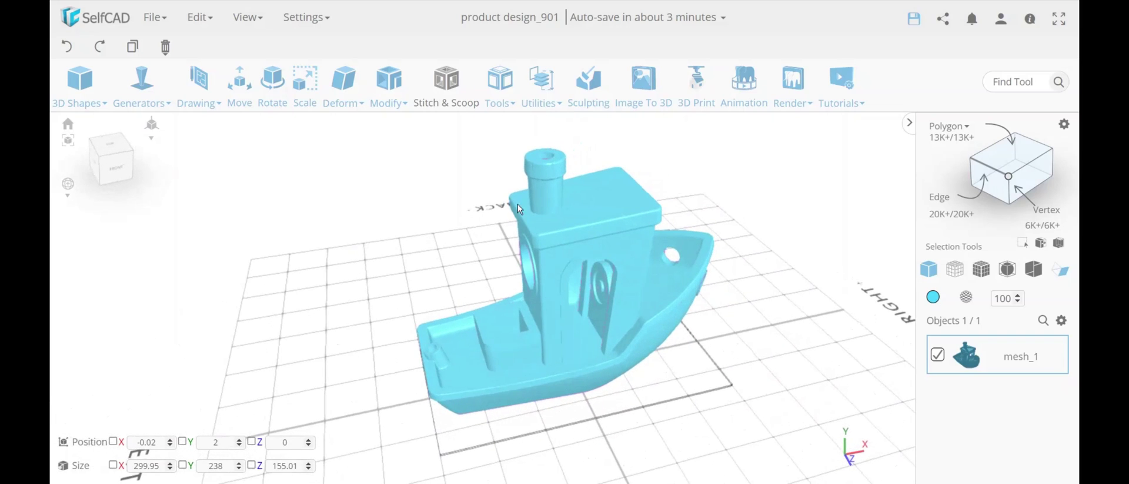
pyautogui.scroll(-3, 552, 175)
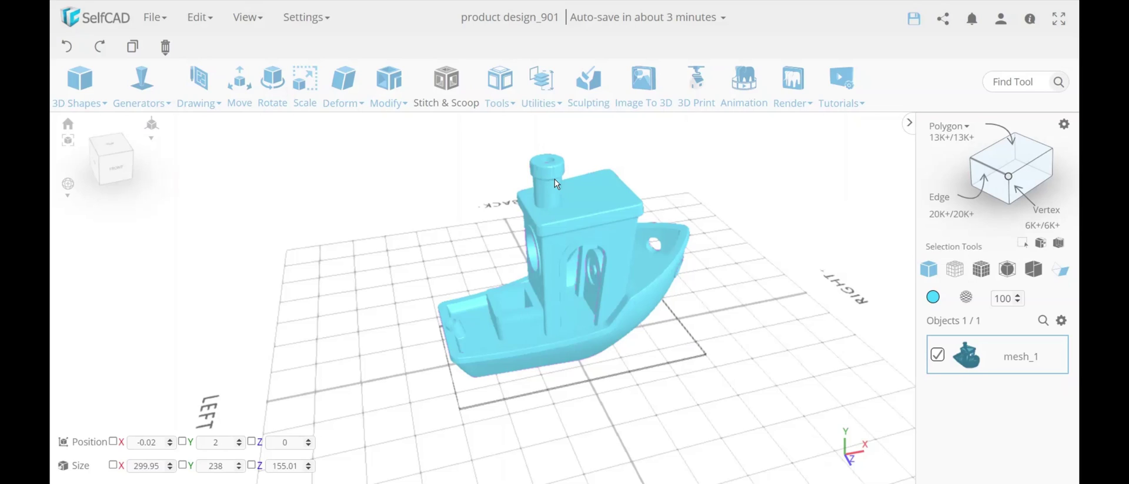
pyautogui.moveTo(616, 259); pyautogui.dragTo(461, 231)
pyautogui.moveTo(463, 237); pyautogui.dragTo(533, 236, button='right')
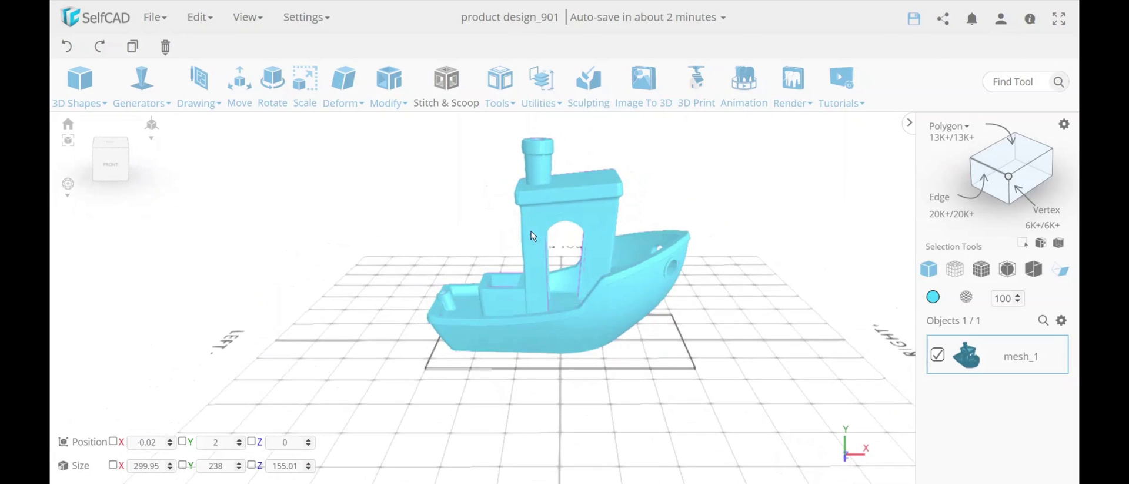
# Activate polygon selection mode for the boat mesh and check its selection settings
pyautogui.click(941, 147)
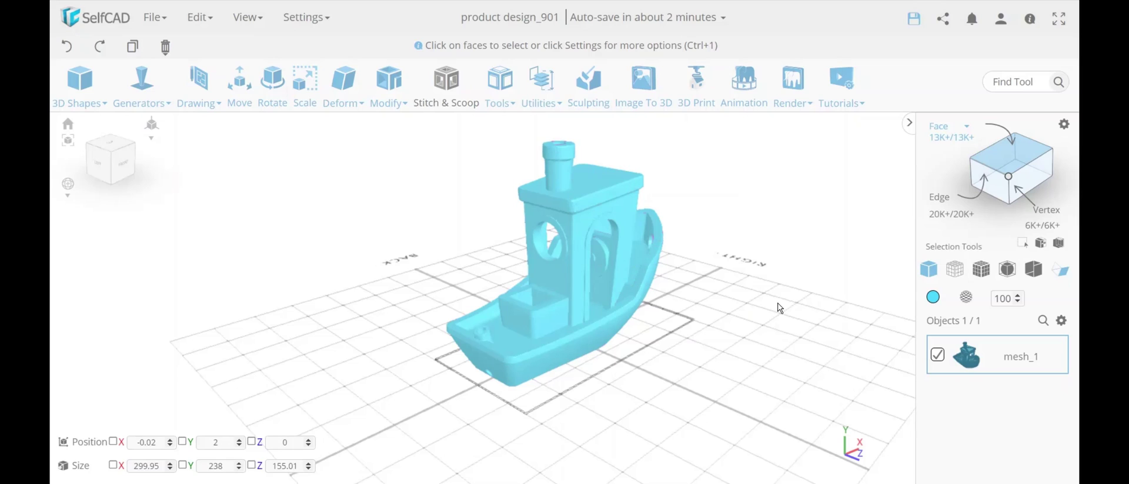
pyautogui.click(961, 128)
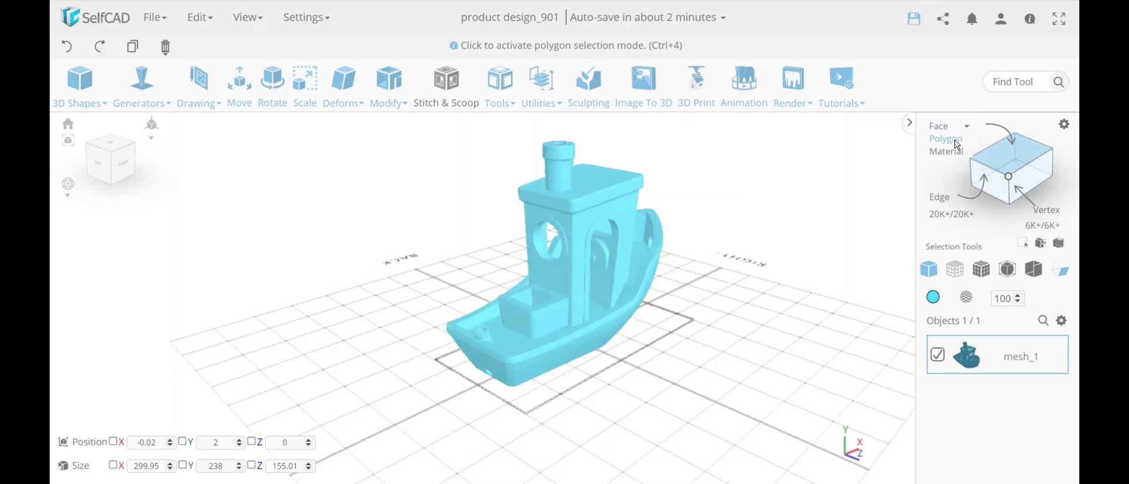
pyautogui.click(957, 144)
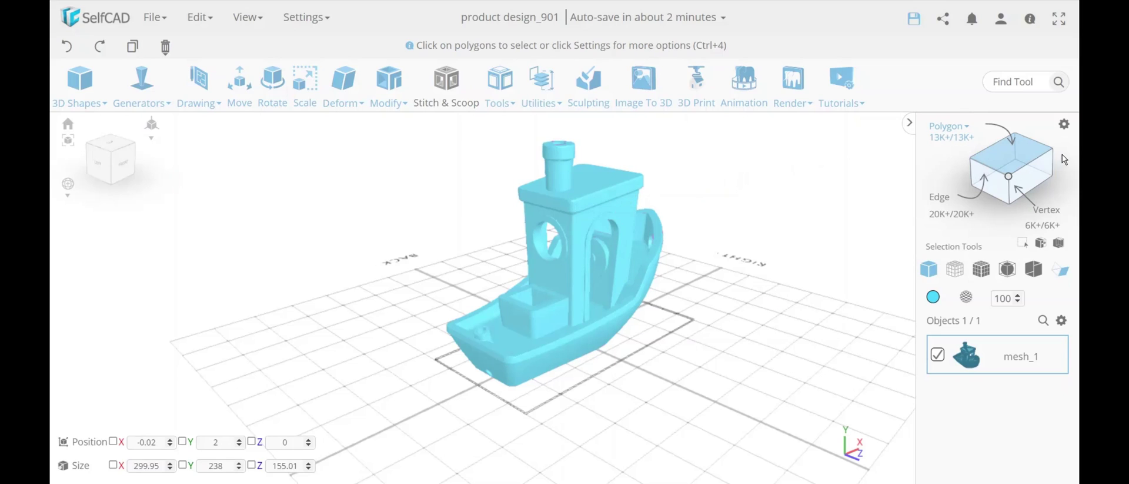
pyautogui.click(1065, 125)
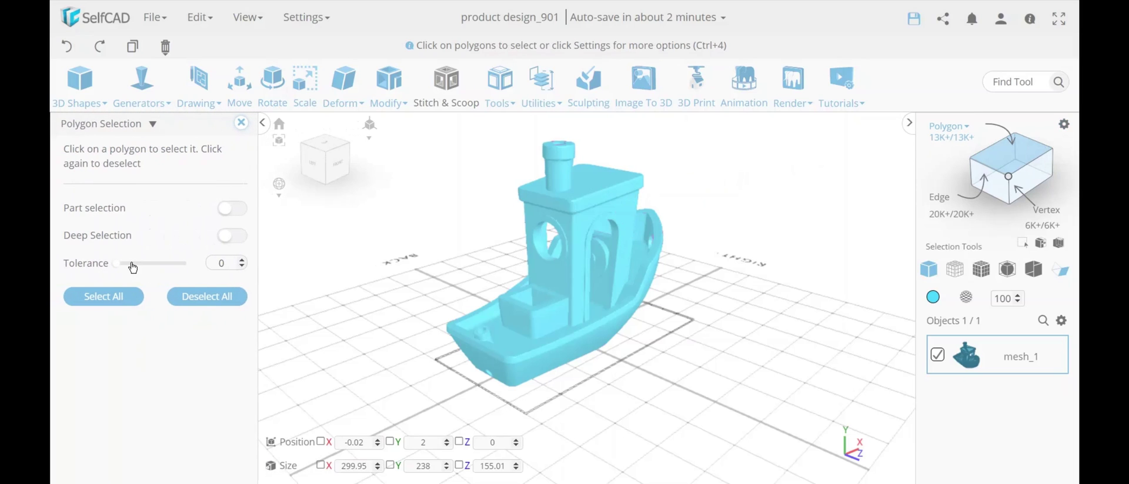
pyautogui.click(241, 123)
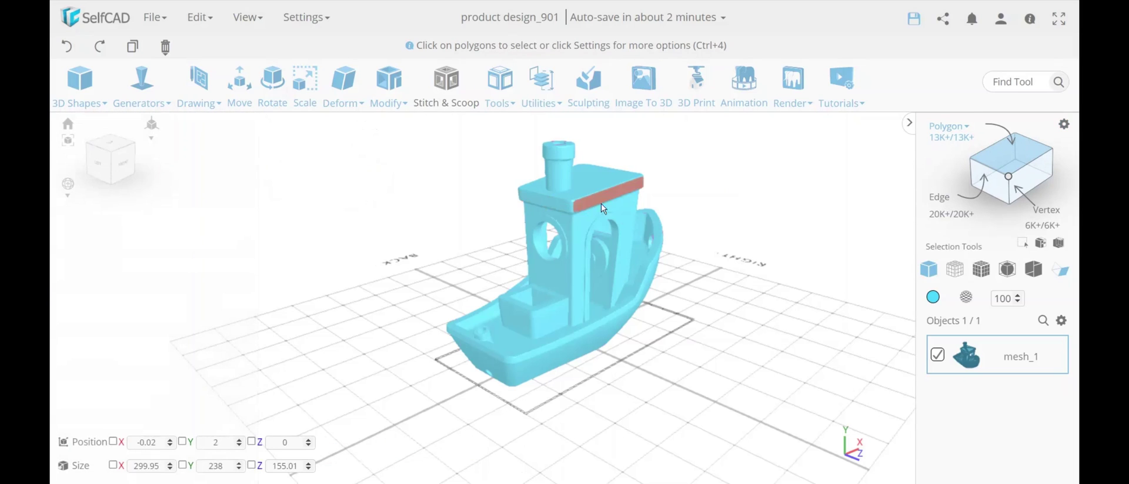
# Select the cabin's outer side wall, its rear wall and the narrow corner strip between them
pyautogui.click(623, 209)
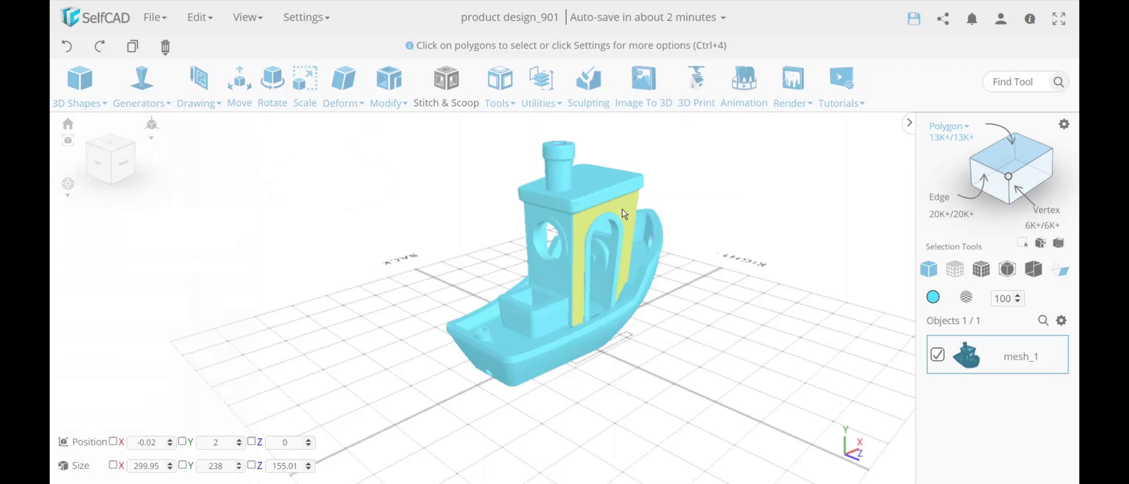
pyautogui.click(571, 229)
pyautogui.scroll(8, 571, 231)
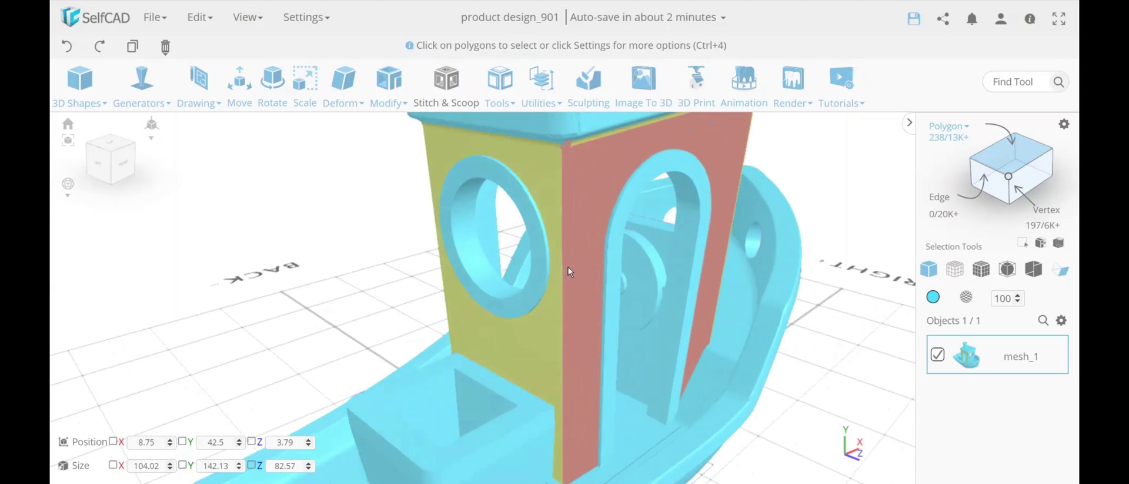
pyautogui.click(569, 266)
pyautogui.click(567, 264)
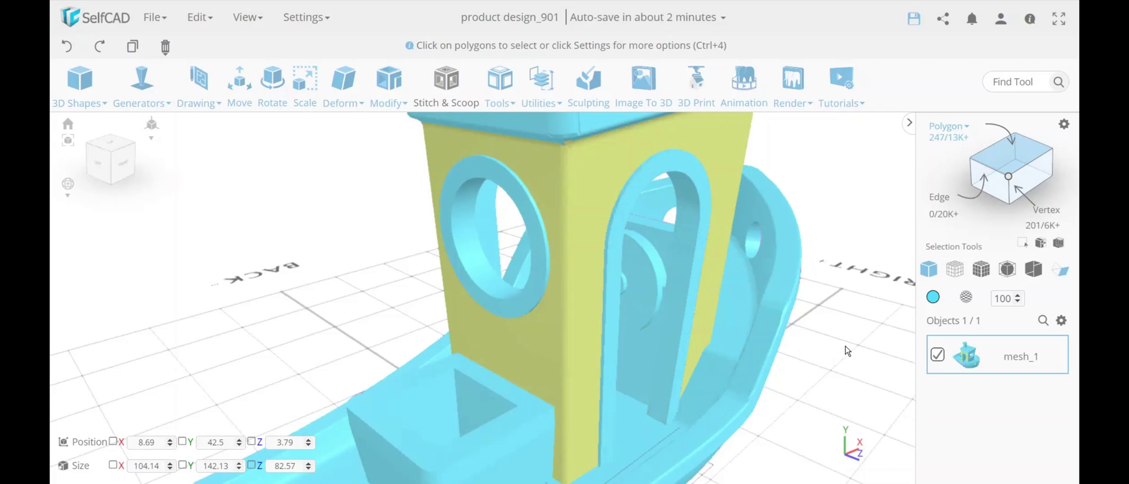
# Add the cabin's front wall, the opposite side wall and both front corner strips to the selection
pyautogui.moveTo(840, 399); pyautogui.dragTo(589, 407)
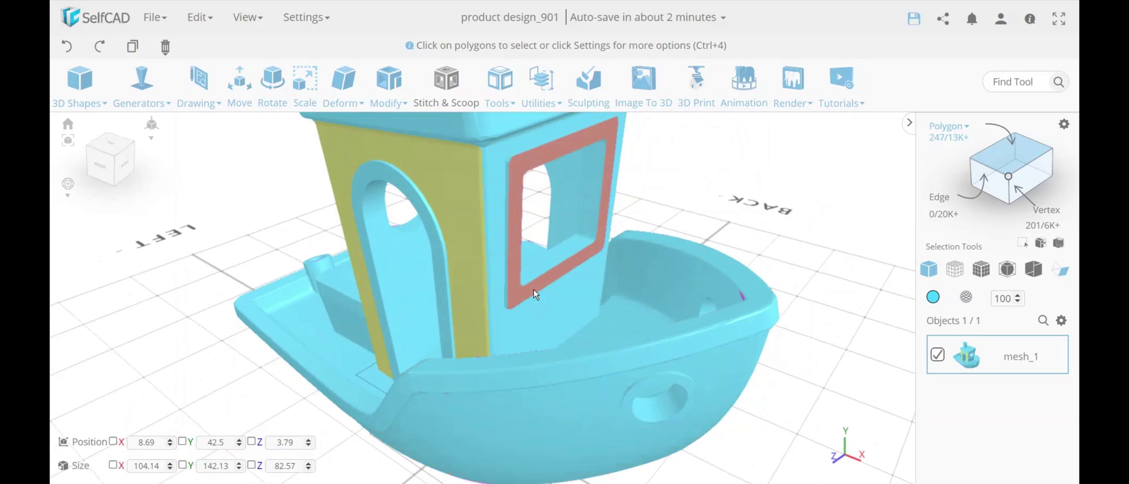
pyautogui.click(488, 244)
pyautogui.click(488, 243)
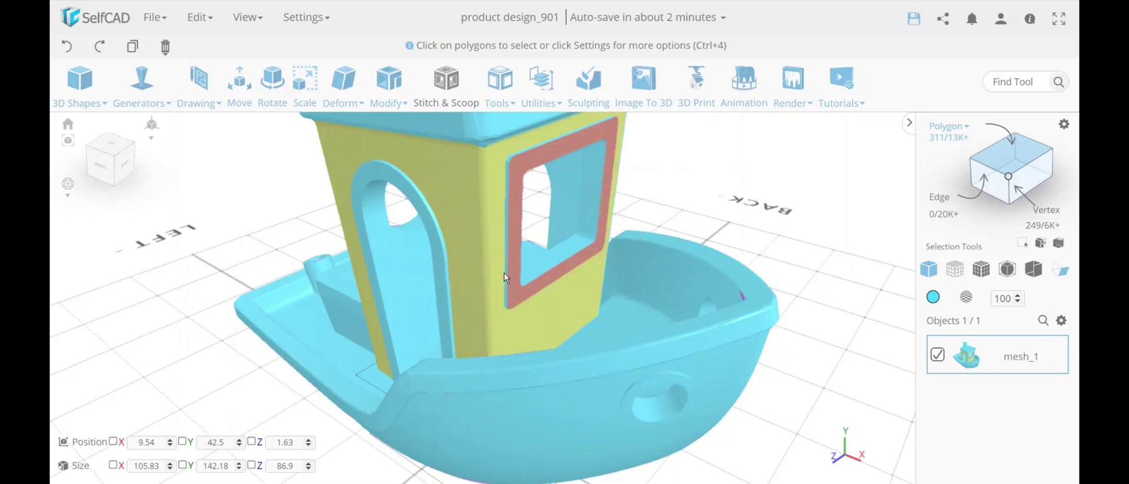
pyautogui.moveTo(744, 208); pyautogui.dragTo(472, 196)
pyautogui.click(472, 198)
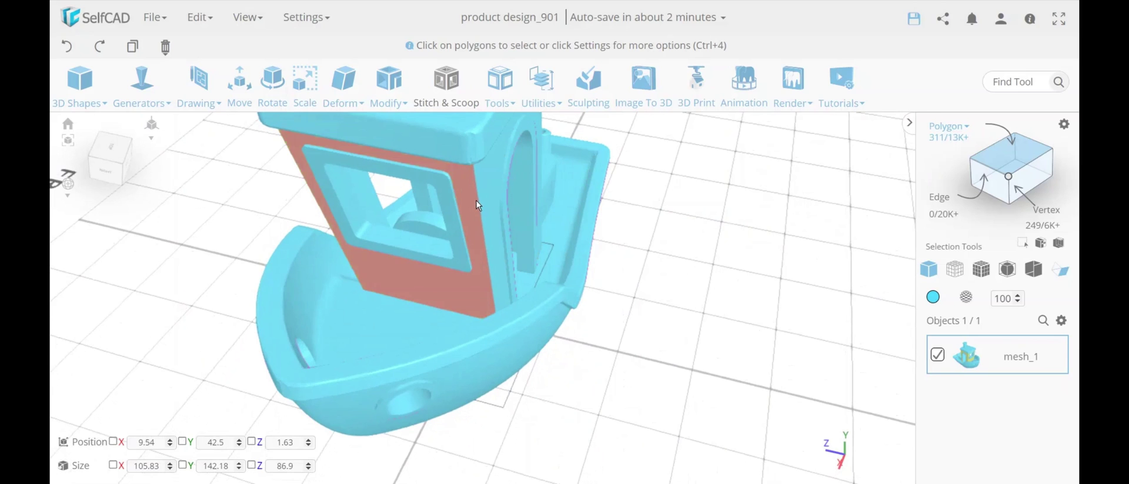
pyautogui.click(483, 202)
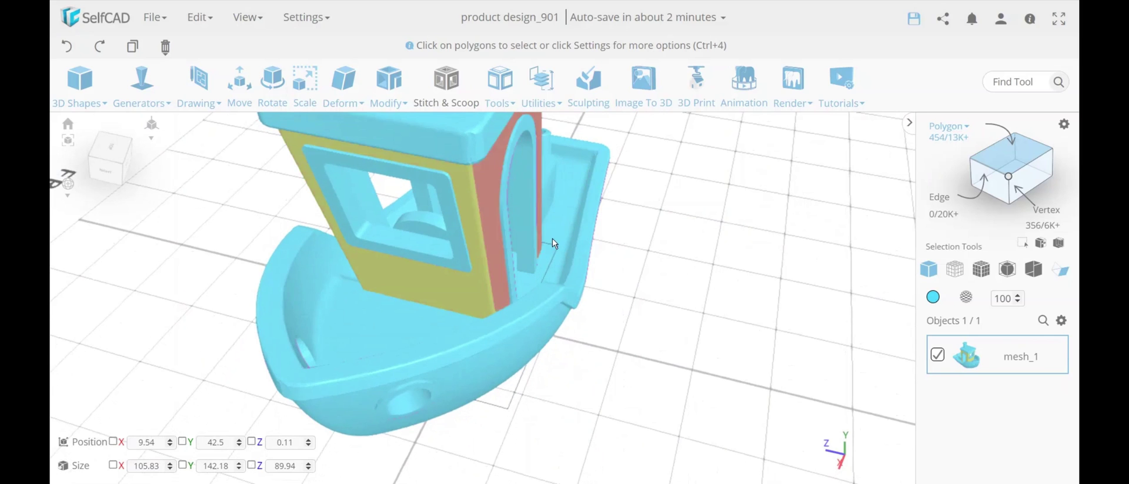
# Add the remaining rear corner strip to the selection, keeping the cabin's rear wall selected
pyautogui.moveTo(552, 239); pyautogui.dragTo(612, 305)
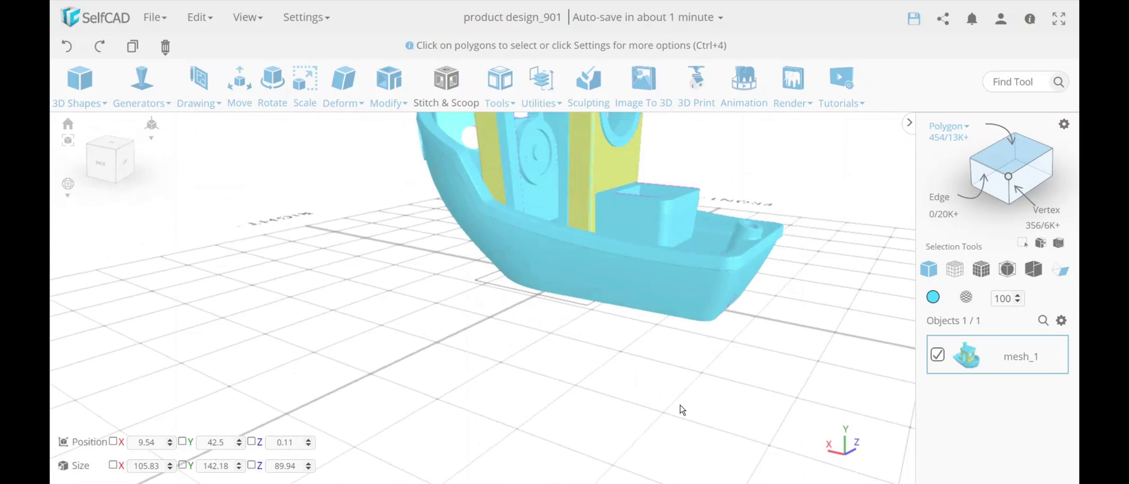
pyautogui.moveTo(678, 409); pyautogui.dragTo(630, 469)
pyautogui.scroll(4, 566, 240)
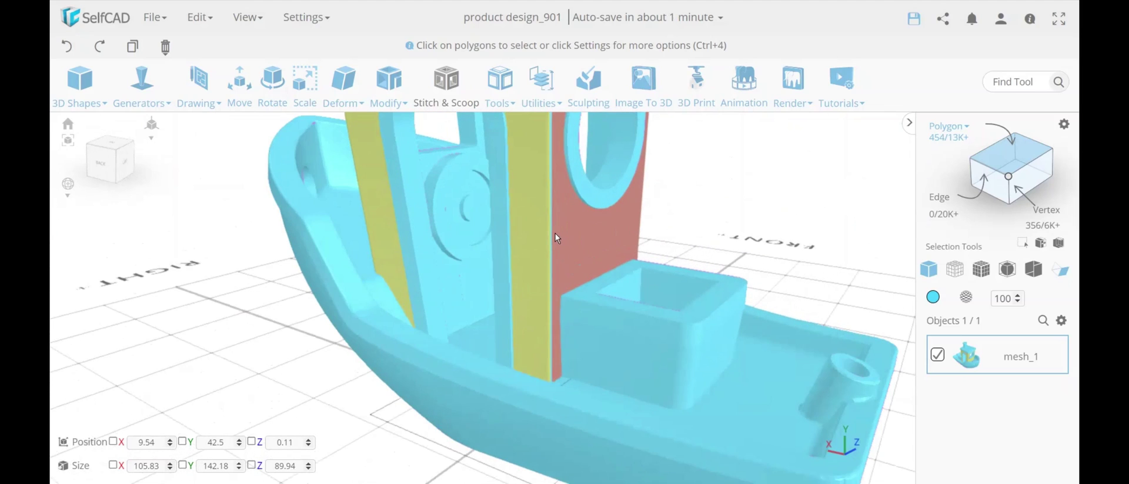
pyautogui.click(552, 231)
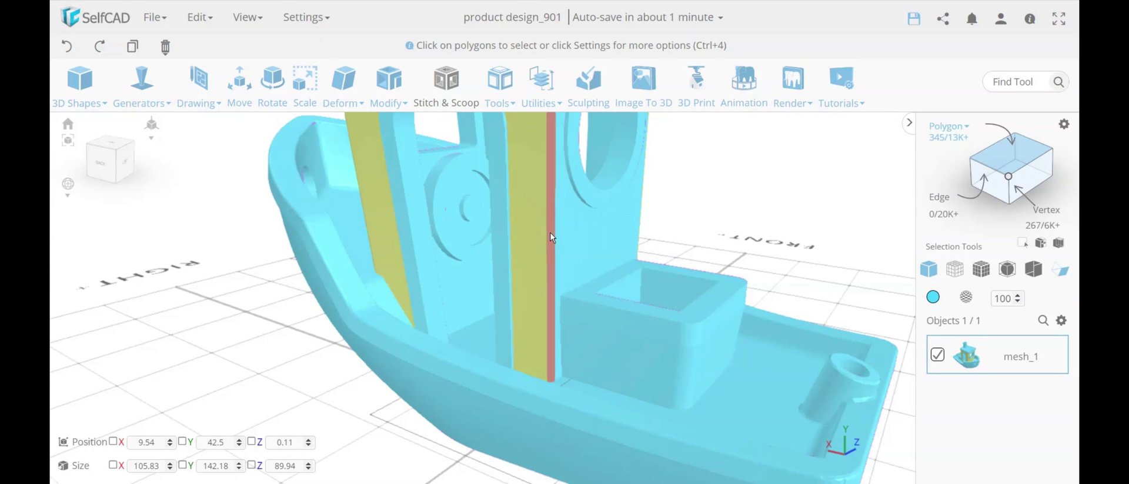
pyautogui.click(565, 235)
pyautogui.click(564, 235)
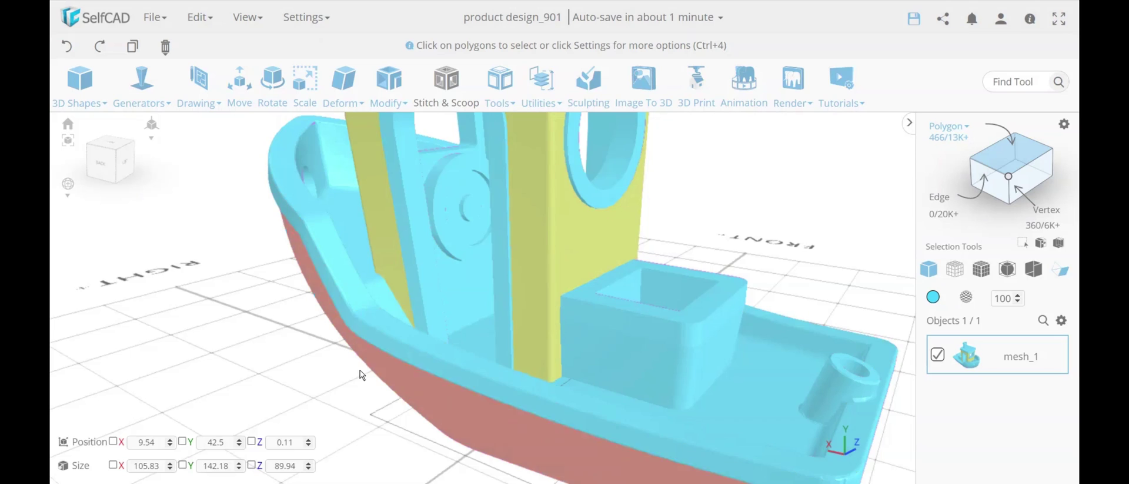
# Color the selected outer cabin walls and corner strips white
pyautogui.scroll(-3, 354, 370)
pyautogui.click(932, 299)
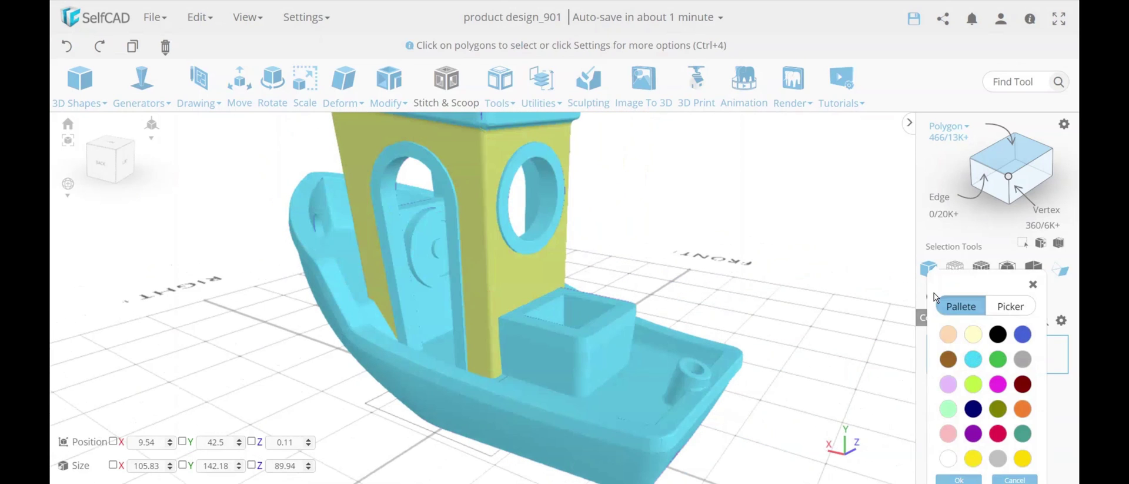
pyautogui.click(950, 445)
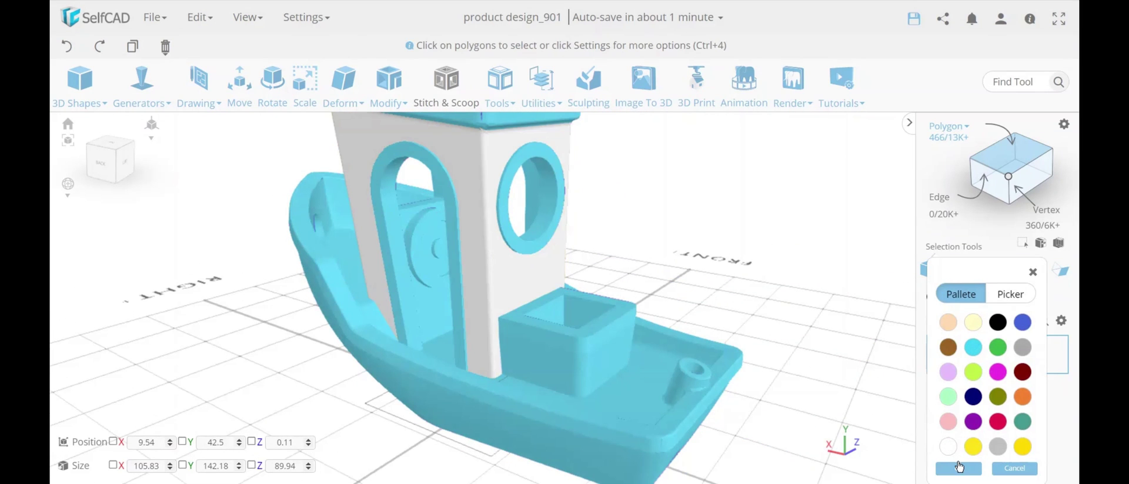
pyautogui.click(959, 467)
# Select the arched door frames on both sides of the cabin, the round rear window frame and the rectangular front window frame
pyautogui.moveTo(799, 296); pyautogui.dragTo(823, 294)
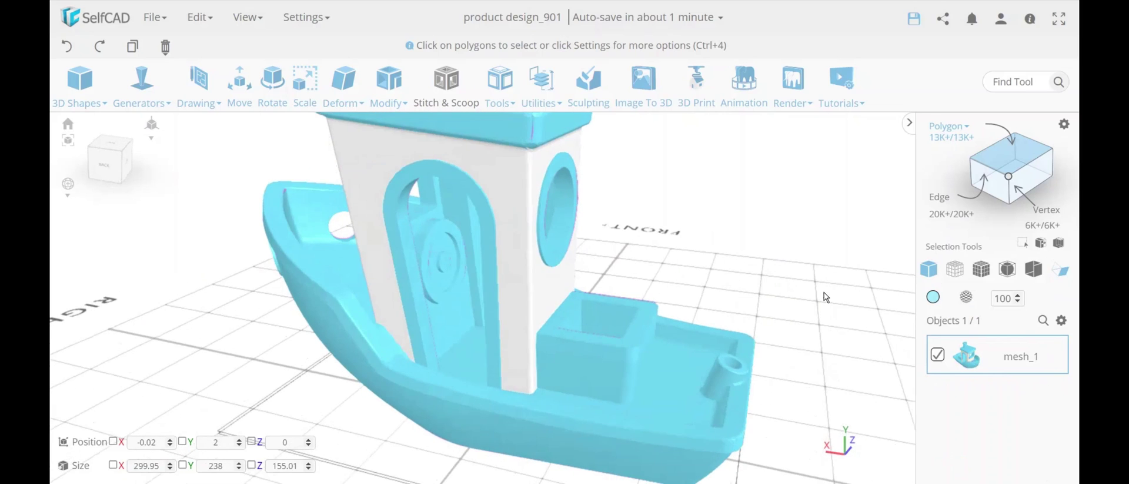
pyautogui.click(491, 223)
pyautogui.click(543, 212)
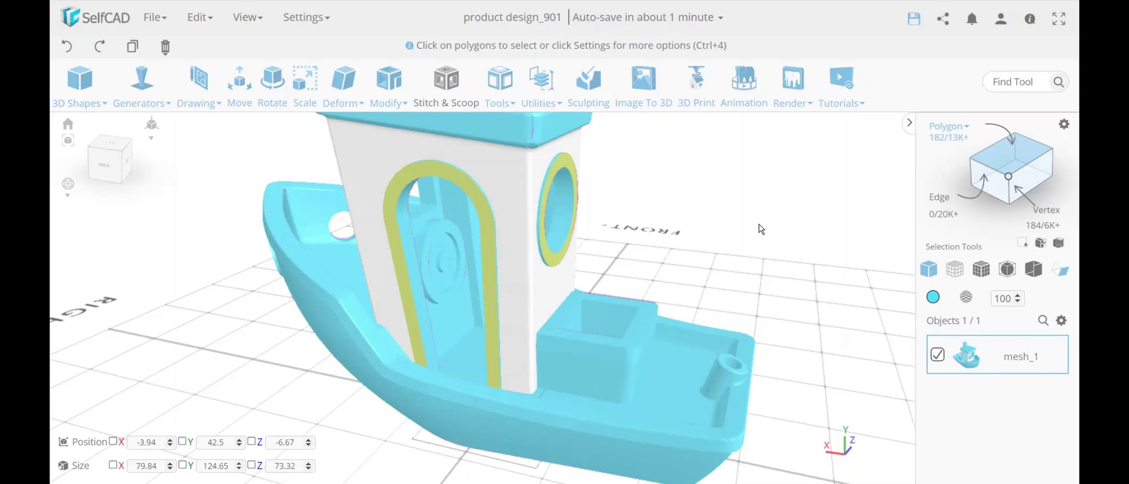
pyautogui.moveTo(760, 228); pyautogui.dragTo(644, 158)
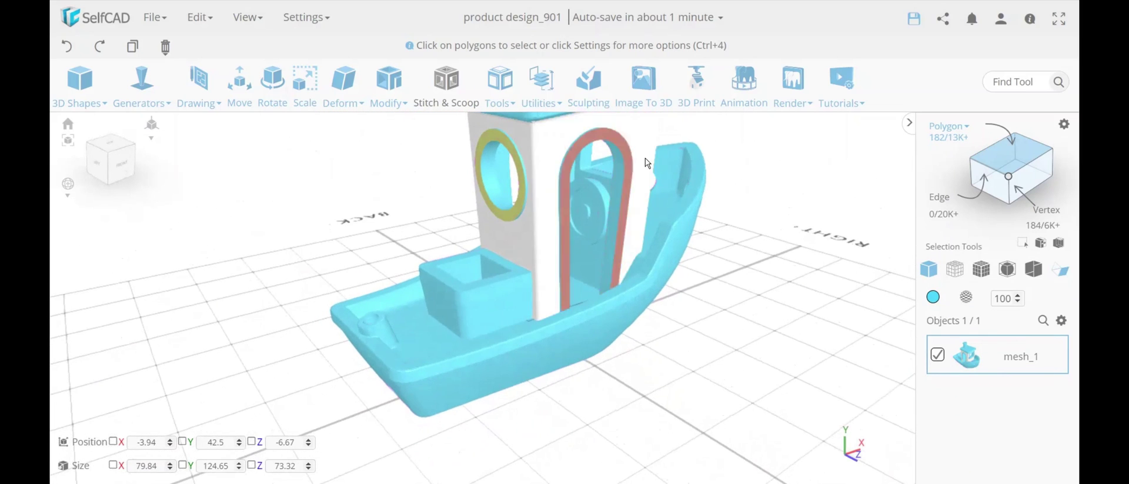
pyautogui.click(565, 187)
pyautogui.moveTo(565, 187); pyautogui.dragTo(591, 221)
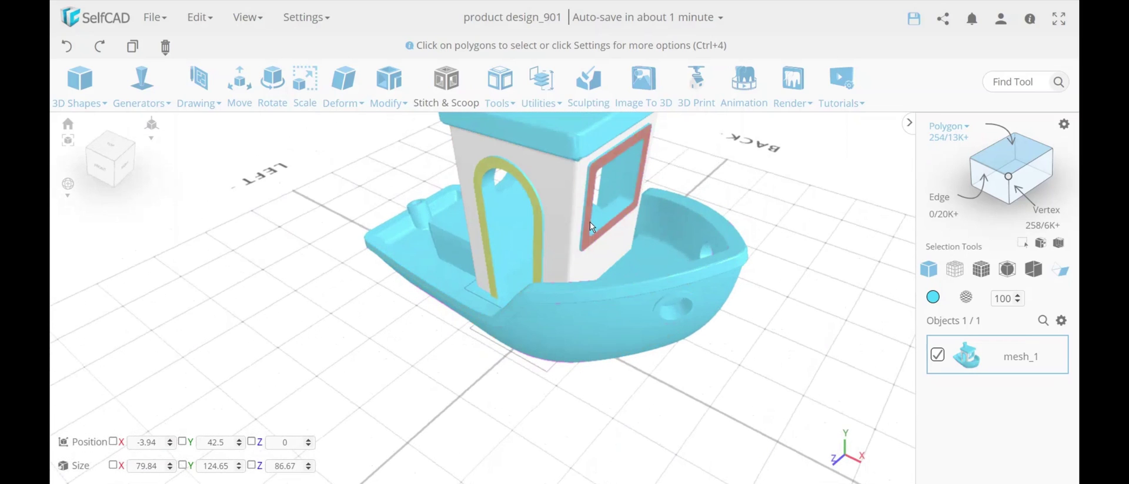
pyautogui.click(590, 220)
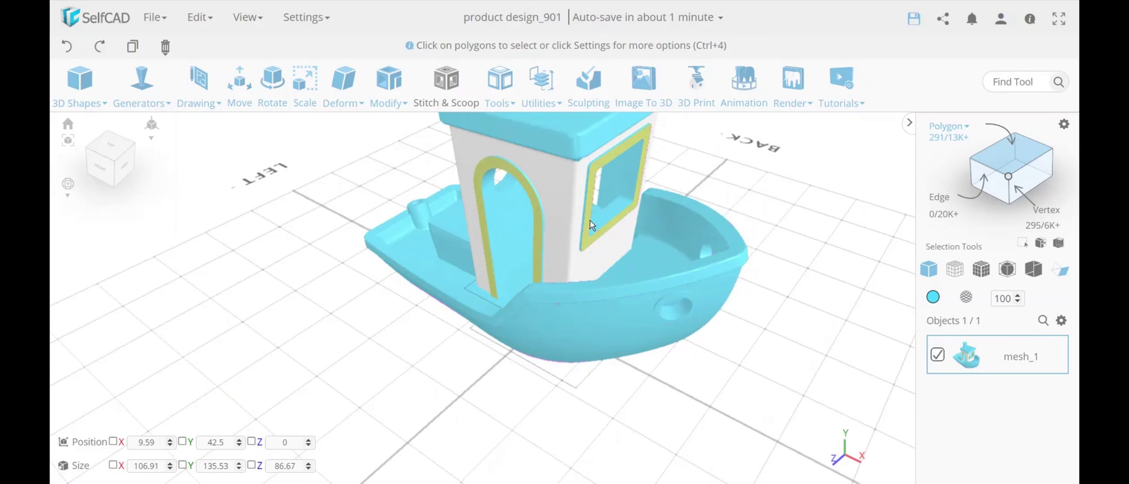
# Color the selected door and window frames Apricot
pyautogui.click(933, 296)
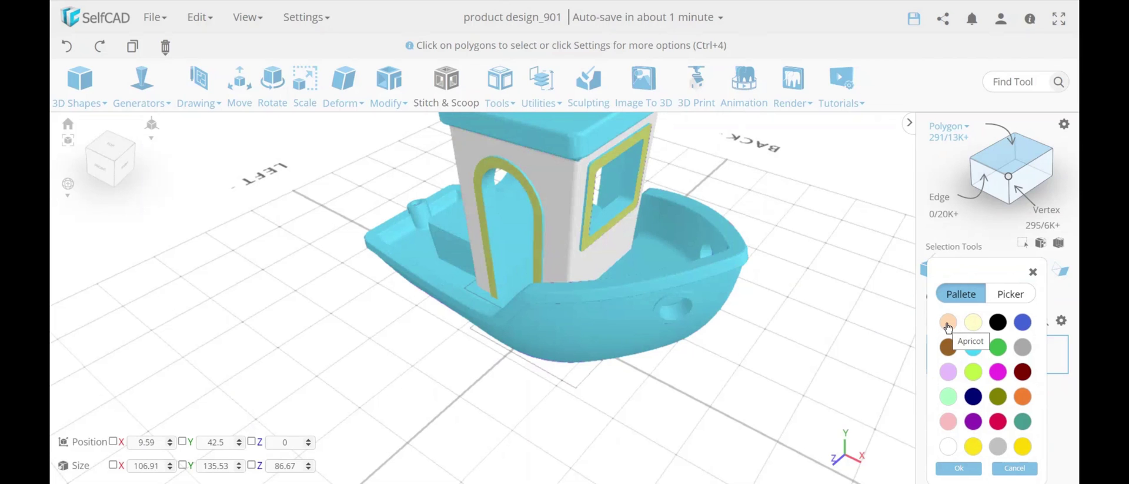
pyautogui.click(948, 325)
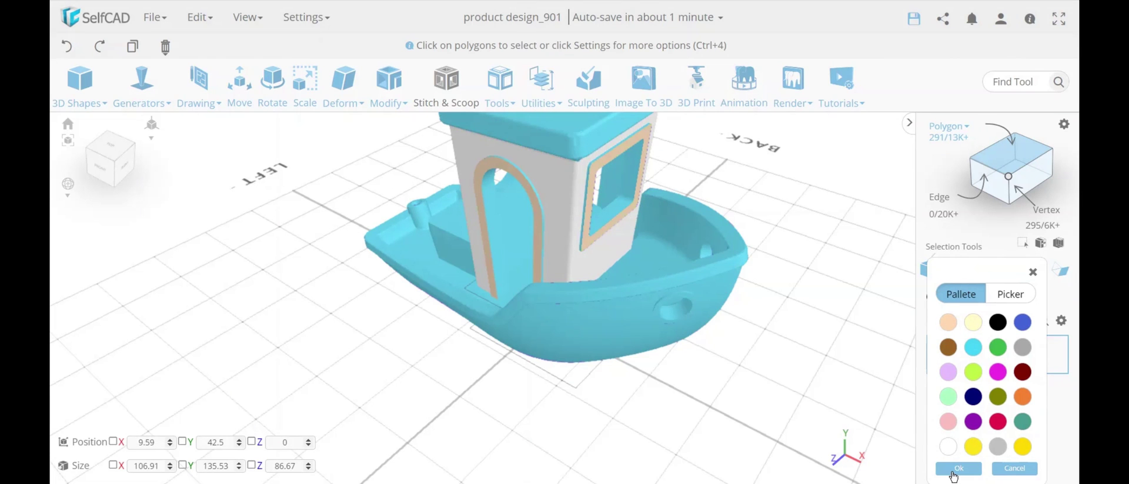
pyautogui.click(958, 468)
# Select the top face of the hull's rear rim and the outer rim band along one side
pyautogui.moveTo(668, 434); pyautogui.dragTo(795, 430)
pyautogui.click(703, 421)
pyautogui.moveTo(703, 421); pyautogui.dragTo(786, 397)
pyautogui.click(618, 286)
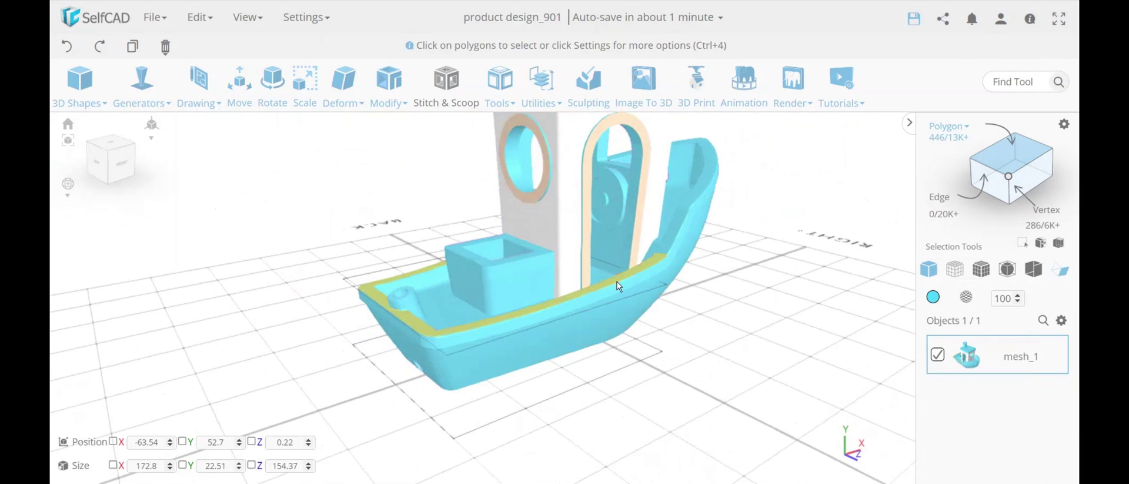
pyautogui.click(633, 284)
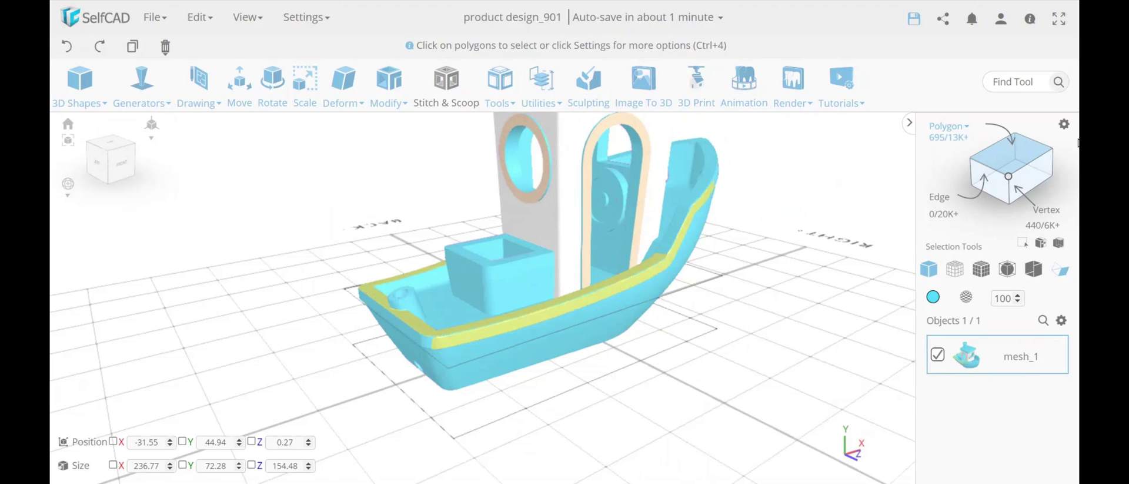
# Complete the hull rim selection with the stern band, the opposite side's outer band and the bow rim's top face
pyautogui.click(1065, 124)
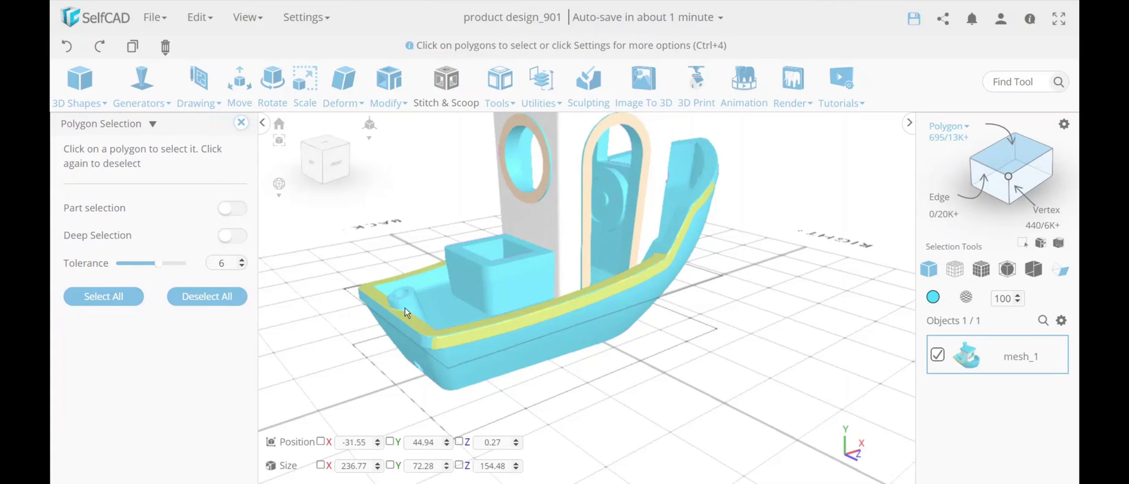
pyautogui.click(440, 340)
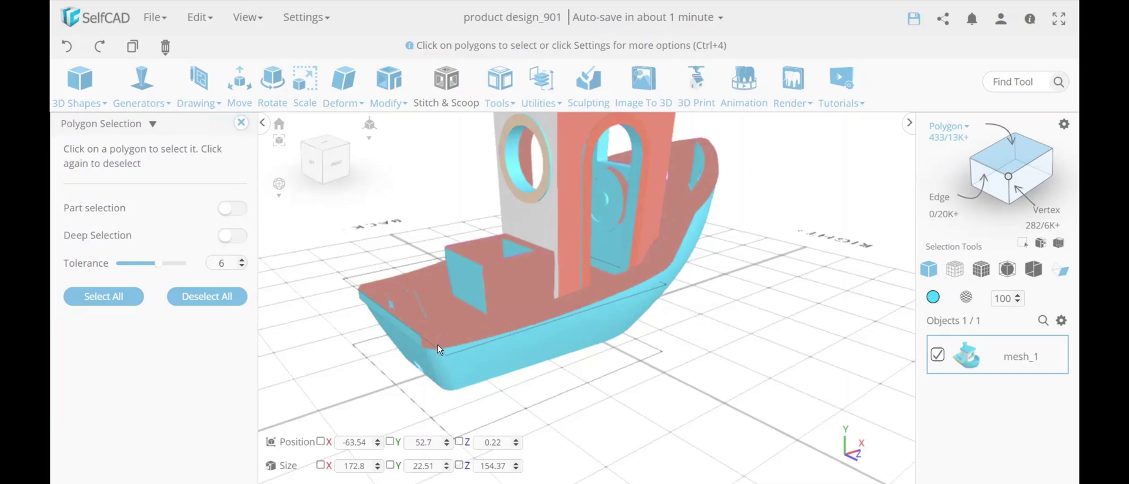
pyautogui.click(424, 343)
pyautogui.moveTo(465, 416); pyautogui.dragTo(801, 401, button='right')
pyautogui.click(722, 279)
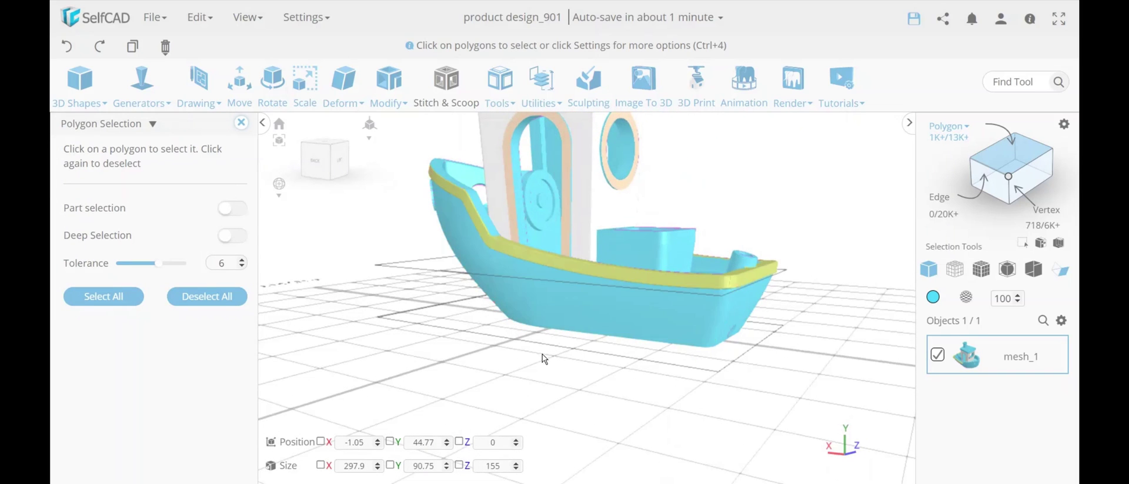
pyautogui.moveTo(542, 356); pyautogui.dragTo(550, 327, button='right')
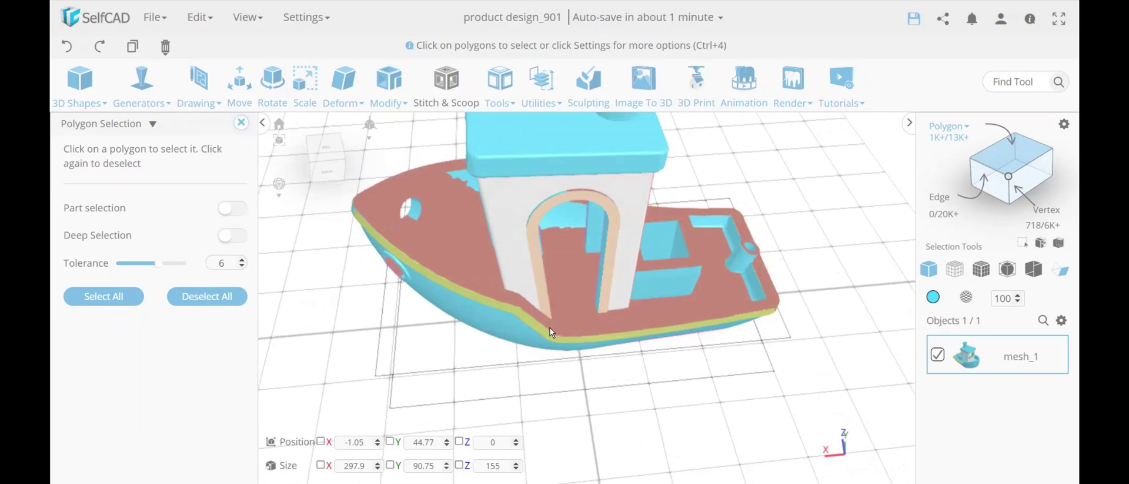
pyautogui.click(485, 295)
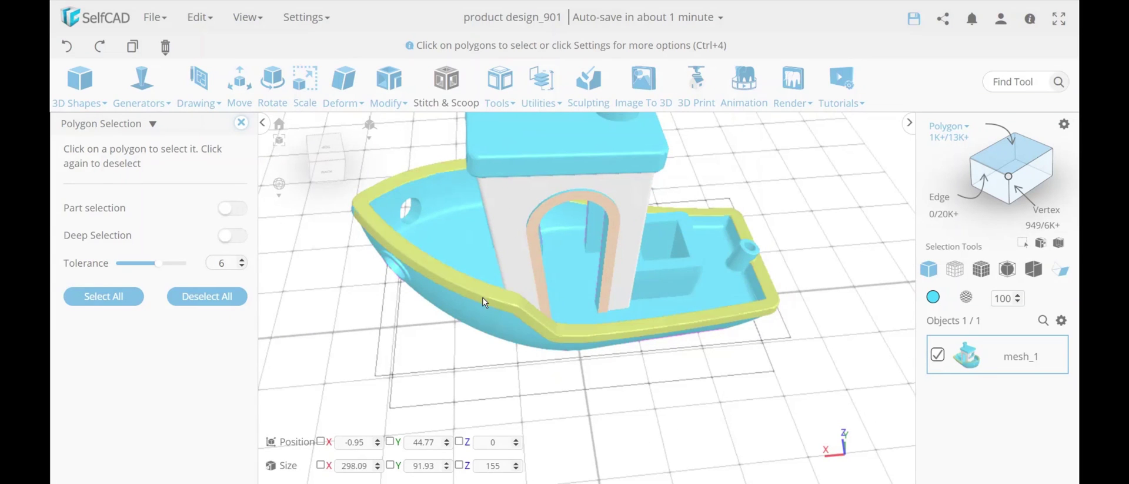
# Add the remaining outer rim bands along the bow and the short section where the rim slopes down to the hull rim selection
pyautogui.moveTo(482, 297); pyautogui.dragTo(810, 353, button='right')
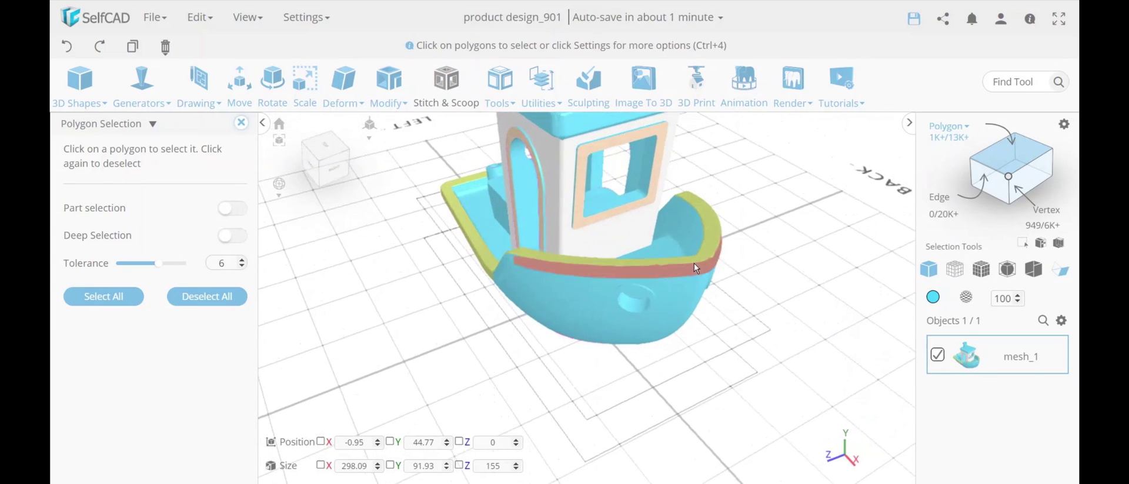
pyautogui.moveTo(754, 324); pyautogui.dragTo(781, 307, button='right')
pyautogui.click(638, 202)
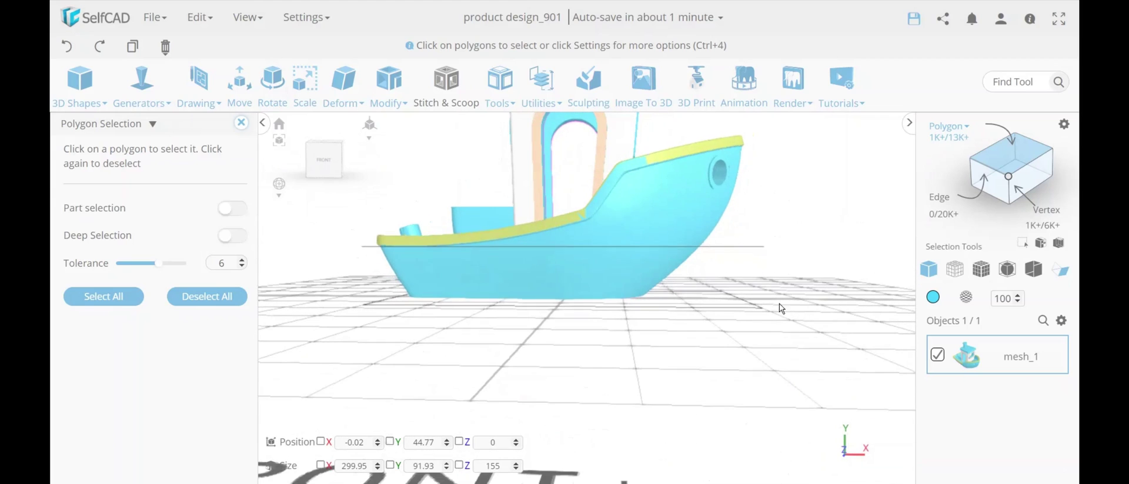
pyautogui.click(622, 170)
pyautogui.moveTo(577, 390); pyautogui.dragTo(809, 383, button='right')
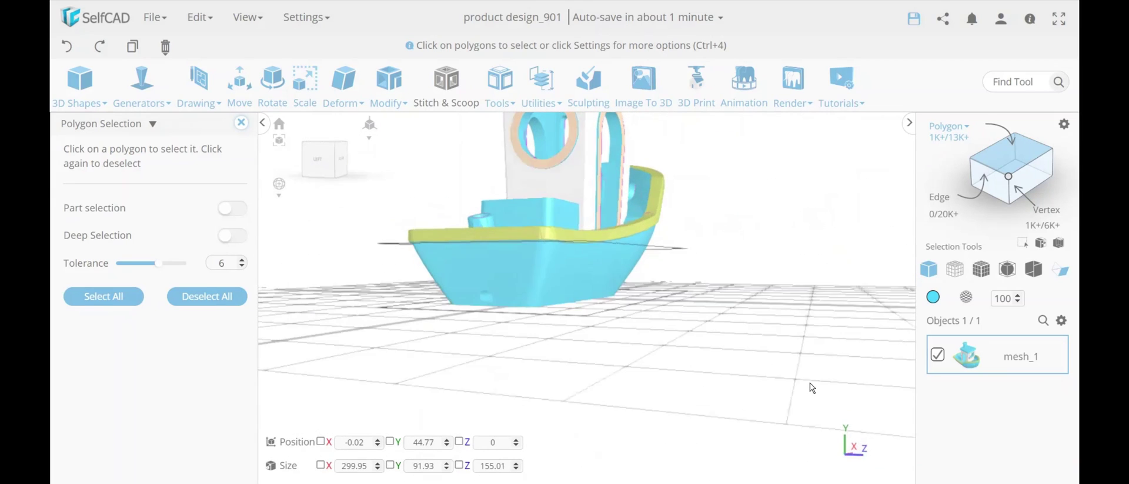
# Finish the polygon selection and color the selected hull rim Apricot
pyautogui.click(241, 123)
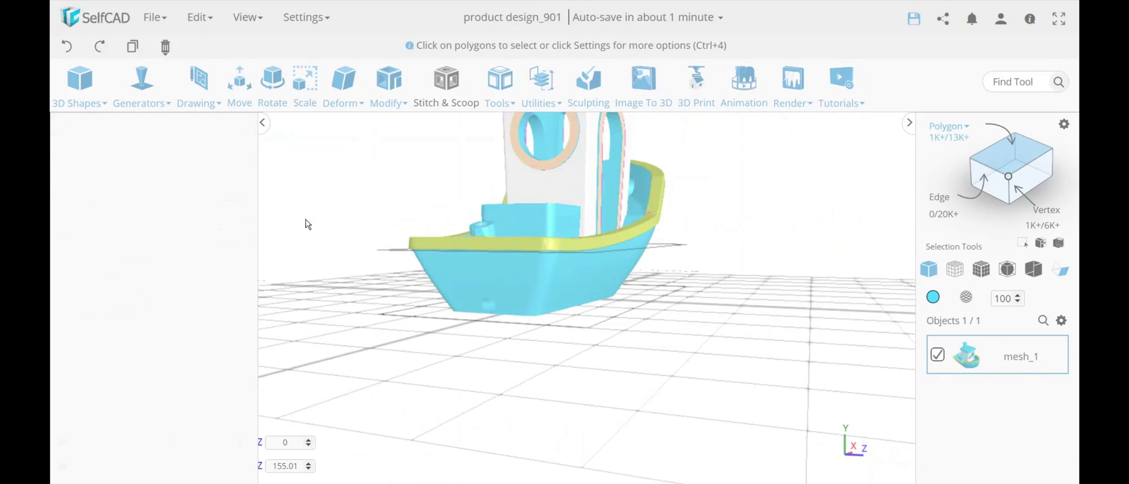
pyautogui.click(935, 297)
pyautogui.click(949, 323)
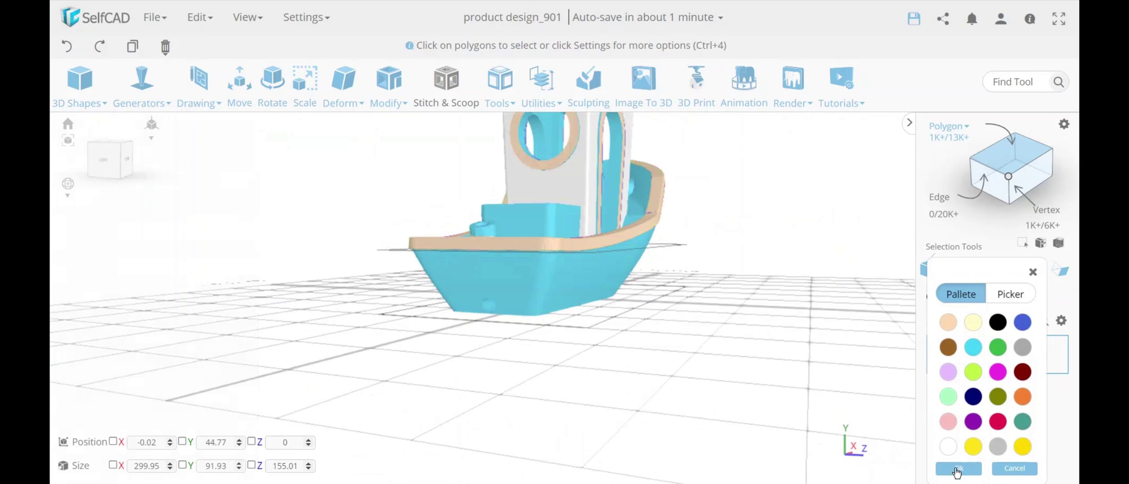
pyautogui.click(959, 468)
# Try to select the whole deck floor in one go and inspect the selection around the bow portholes
pyautogui.moveTo(796, 403); pyautogui.dragTo(722, 422, button='right')
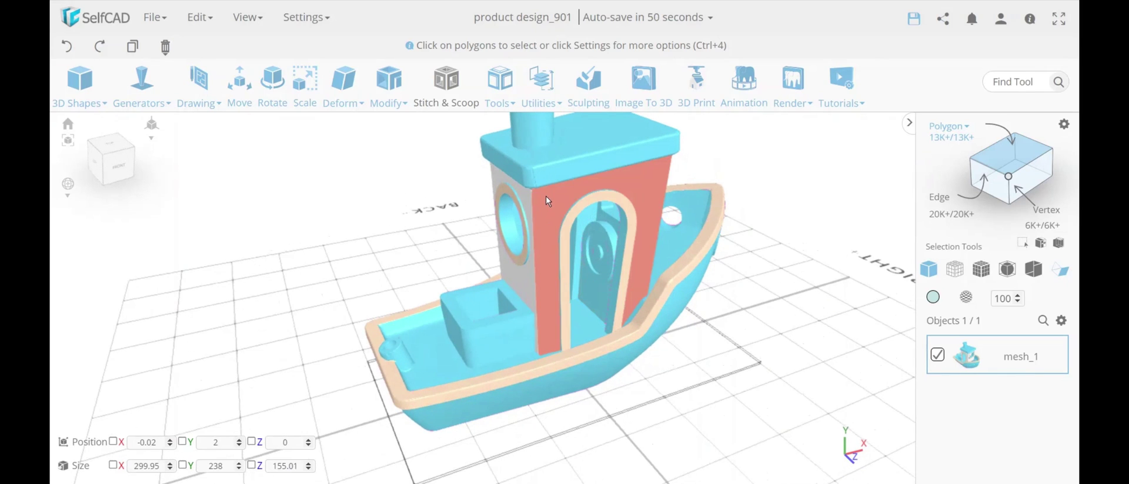
pyautogui.click(546, 196)
pyautogui.click(563, 200)
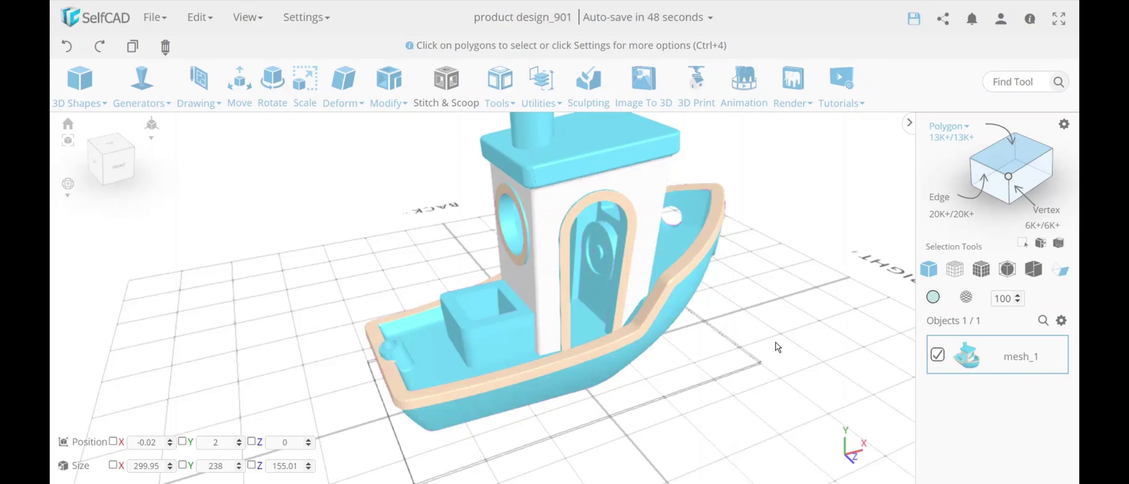
pyautogui.moveTo(727, 393); pyautogui.dragTo(734, 401)
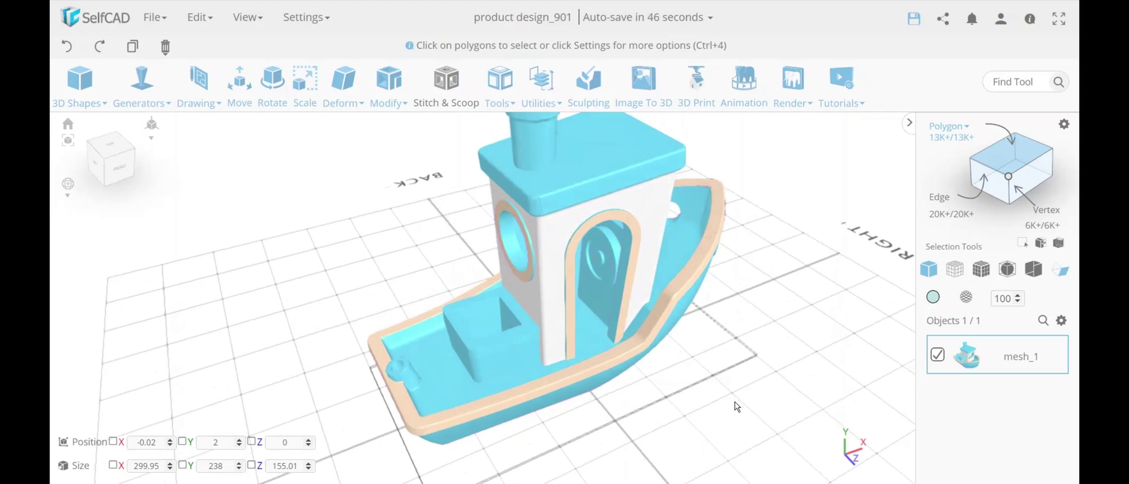
pyautogui.click(435, 382)
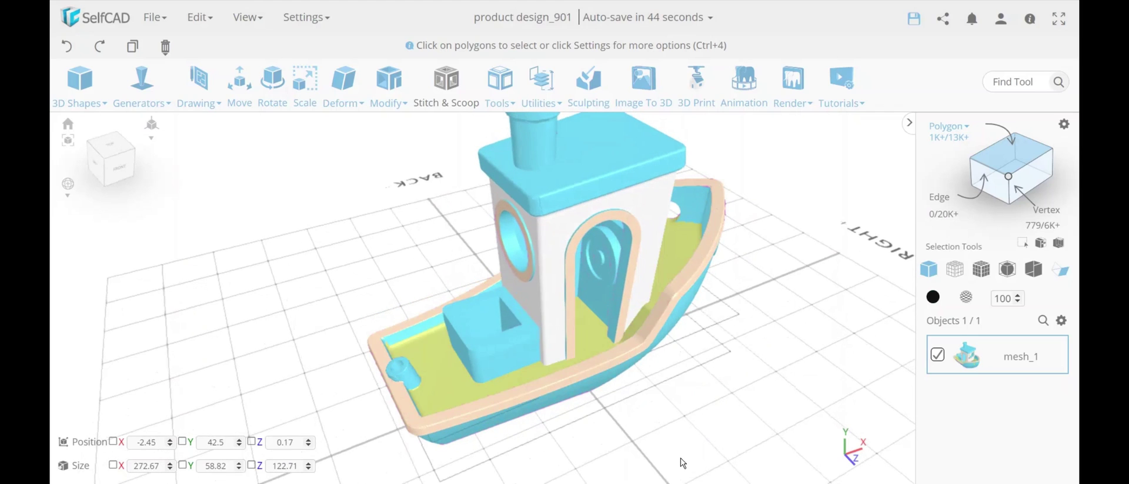
pyautogui.moveTo(653, 449)
pyautogui.mouseDown()
pyautogui.moveTo(756, 440)
pyautogui.moveTo(652, 447)
pyautogui.mouseUp()
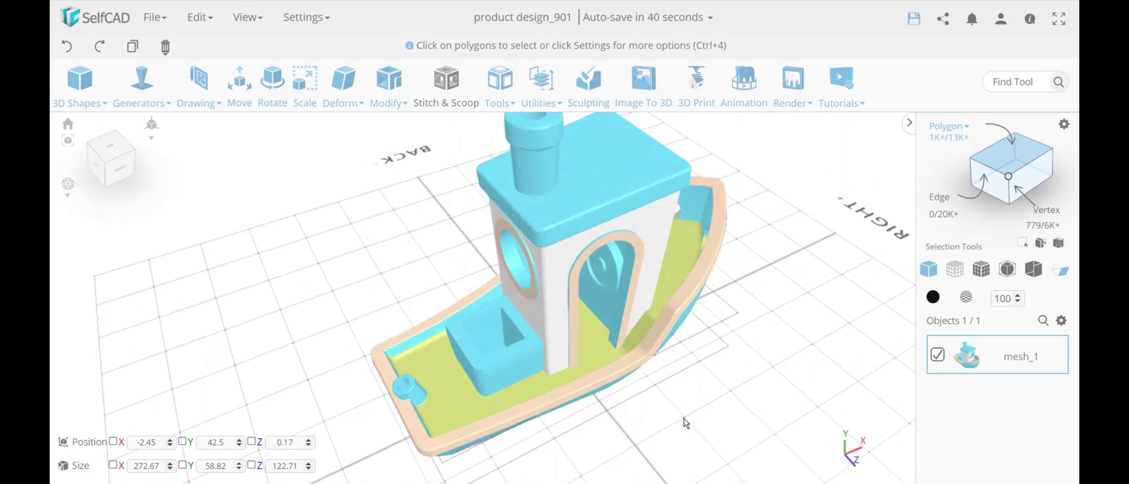
pyautogui.moveTo(686, 419); pyautogui.dragTo(617, 400)
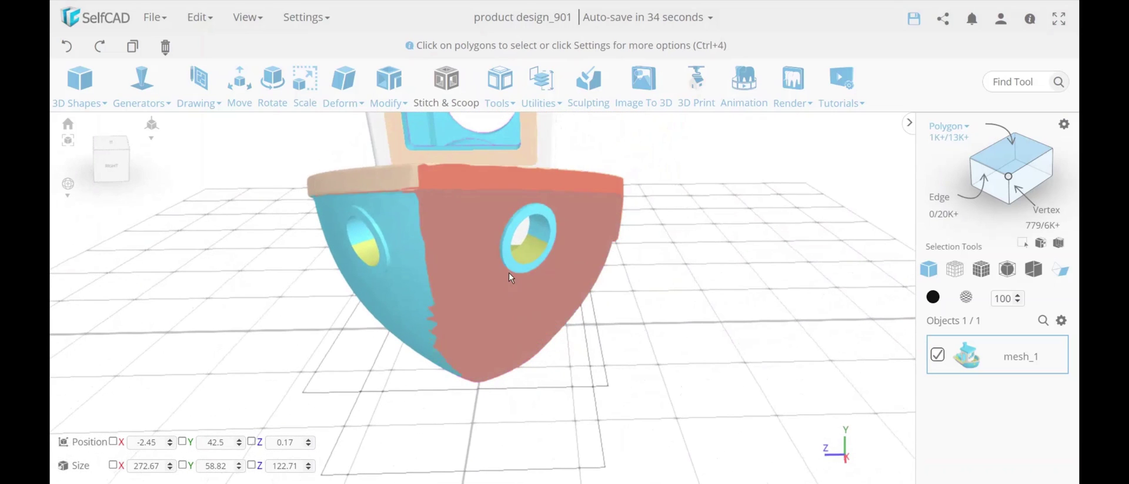
pyautogui.moveTo(608, 365); pyautogui.dragTo(806, 351)
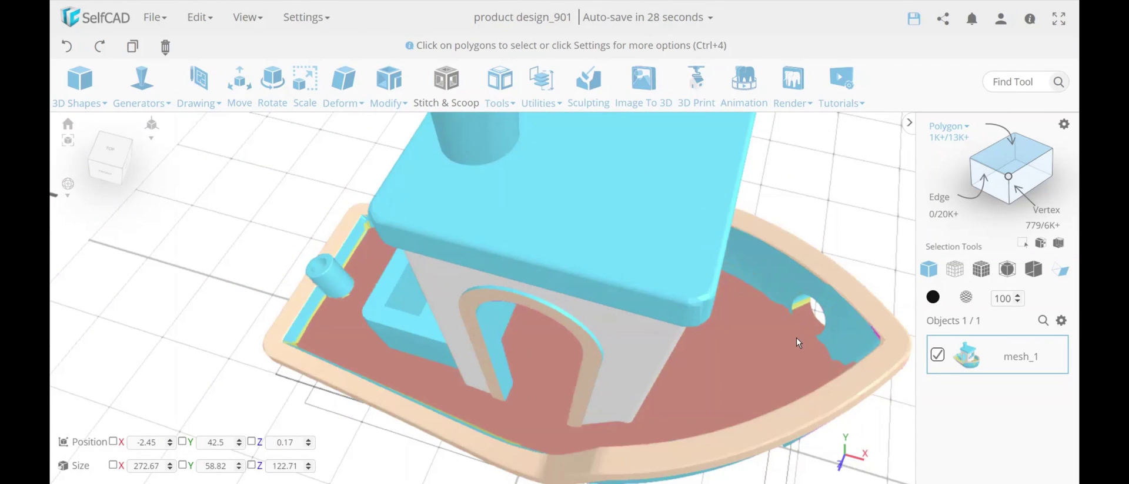
# Clear the deck selection and try selecting the forward deck floor, lowering the polygon selection tolerance to 0
pyautogui.click(796, 330)
pyautogui.click(1046, 151)
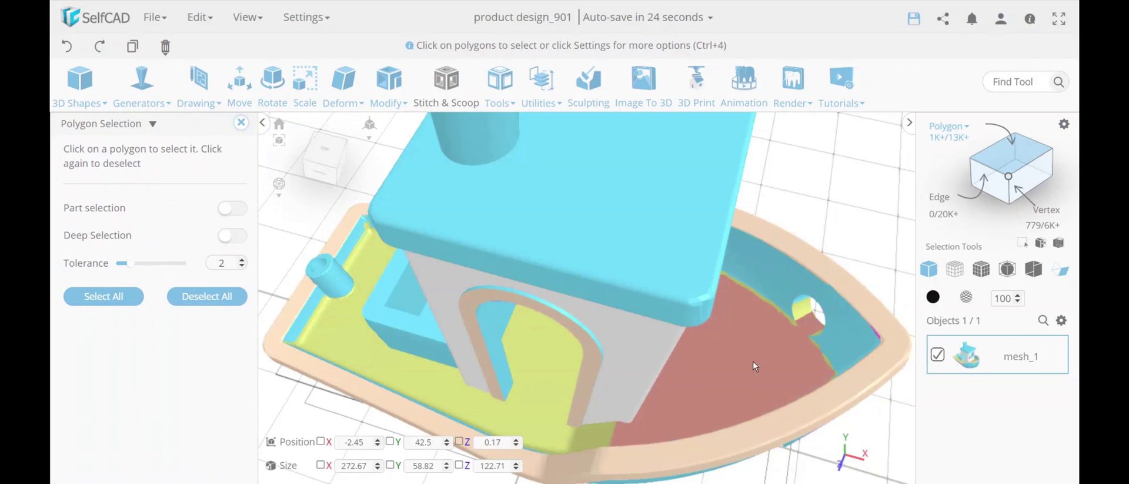
pyautogui.hotkey('ctrl', 'a')
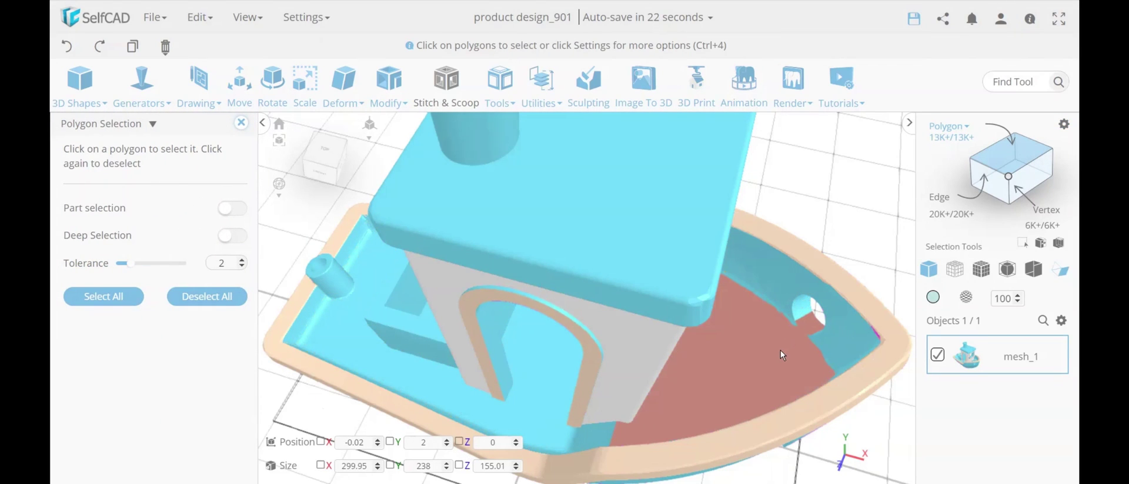
pyautogui.click(781, 349)
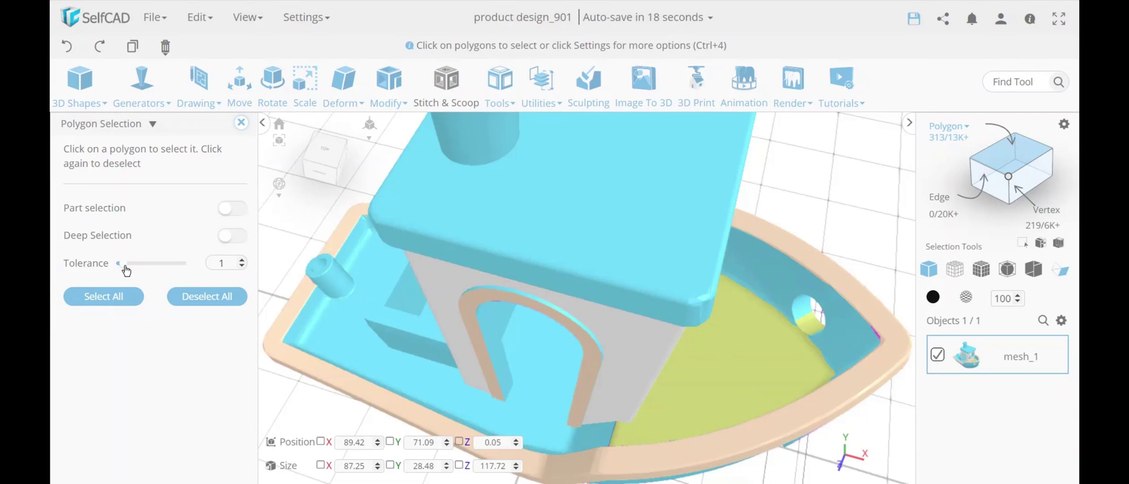
pyautogui.hotkey('ctrl', 'a')
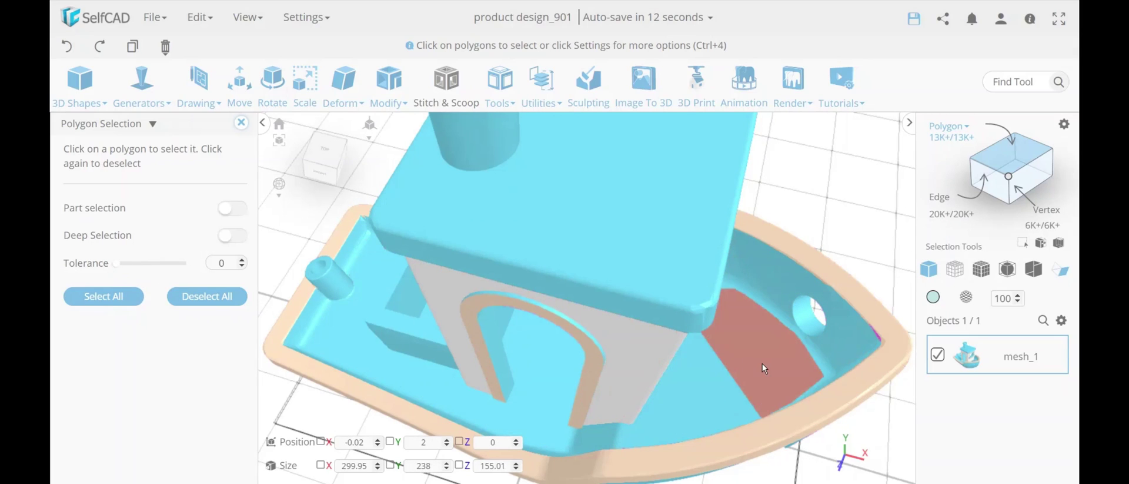
# Set the selection tolerance to 2 and select the forward and main deck floor plus the remaining floor section along the side
pyautogui.click(242, 260)
pyautogui.click(242, 260)
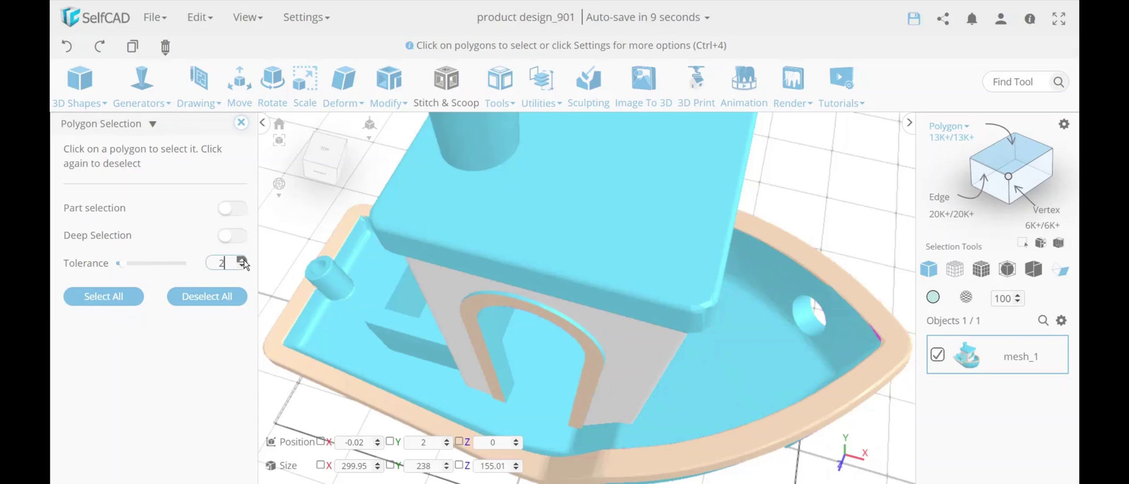
pyautogui.click(694, 366)
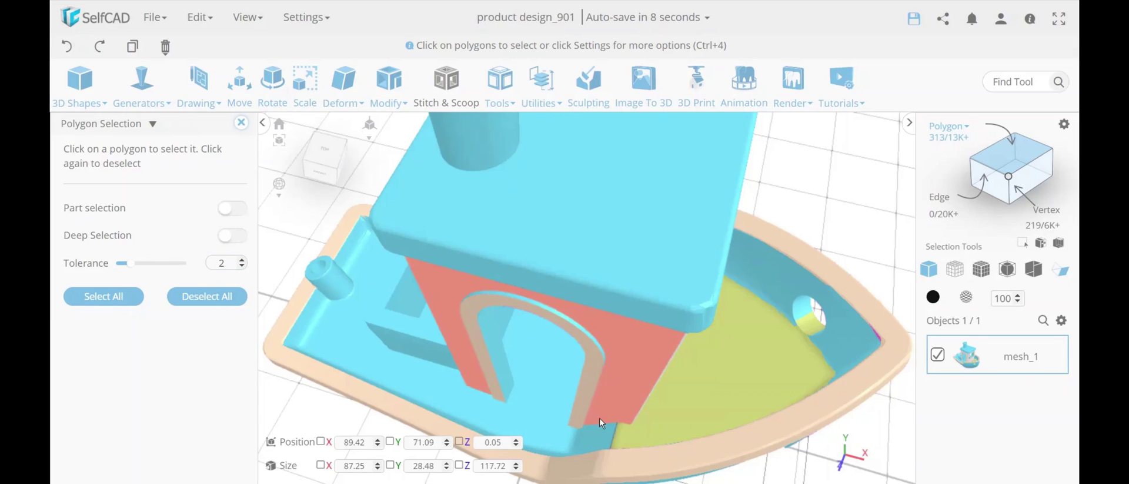
pyautogui.click(541, 408)
pyautogui.scroll(-5, 771, 436)
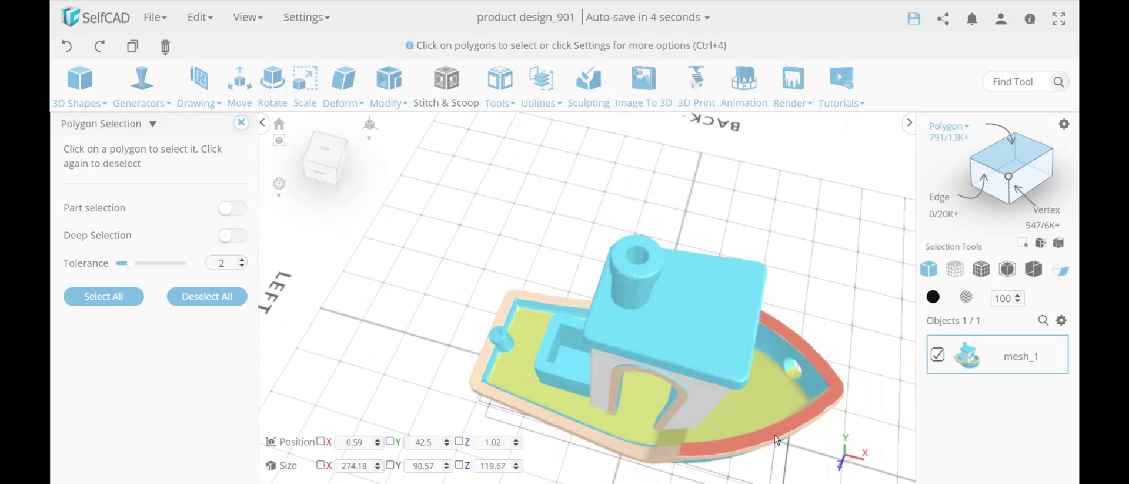
pyautogui.moveTo(444, 403); pyautogui.dragTo(501, 315)
pyautogui.click(481, 316)
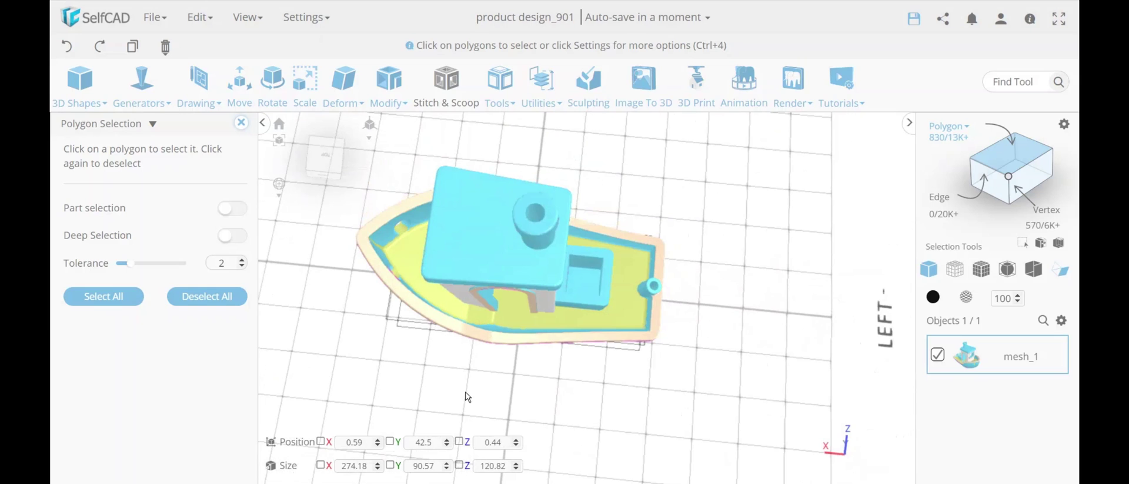
pyautogui.moveTo(466, 392); pyautogui.dragTo(743, 342)
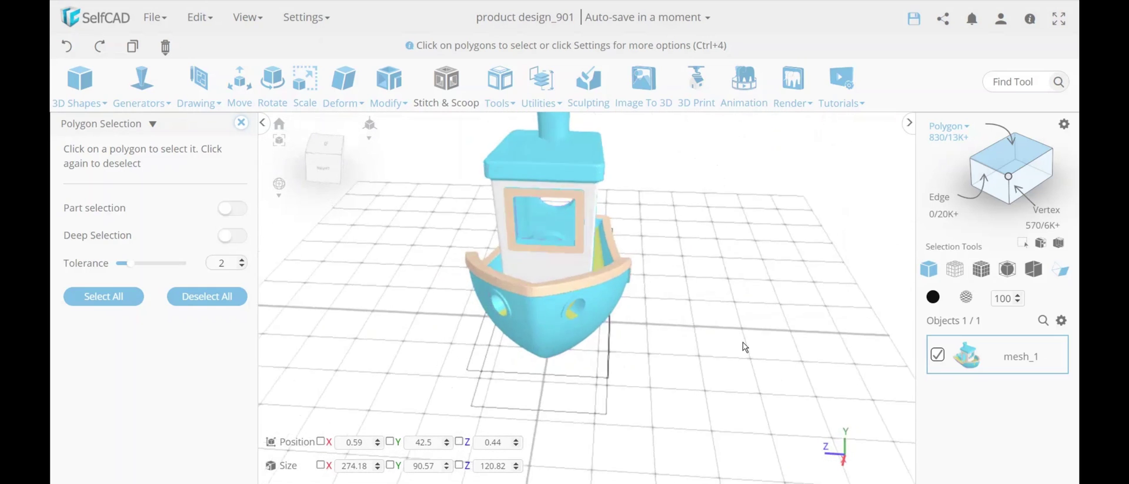
pyautogui.click(241, 122)
# Deselect the lower inner faces of the portholes on both sides of the bow
pyautogui.scroll(4, 479, 289)
pyautogui.moveTo(345, 336); pyautogui.dragTo(414, 347)
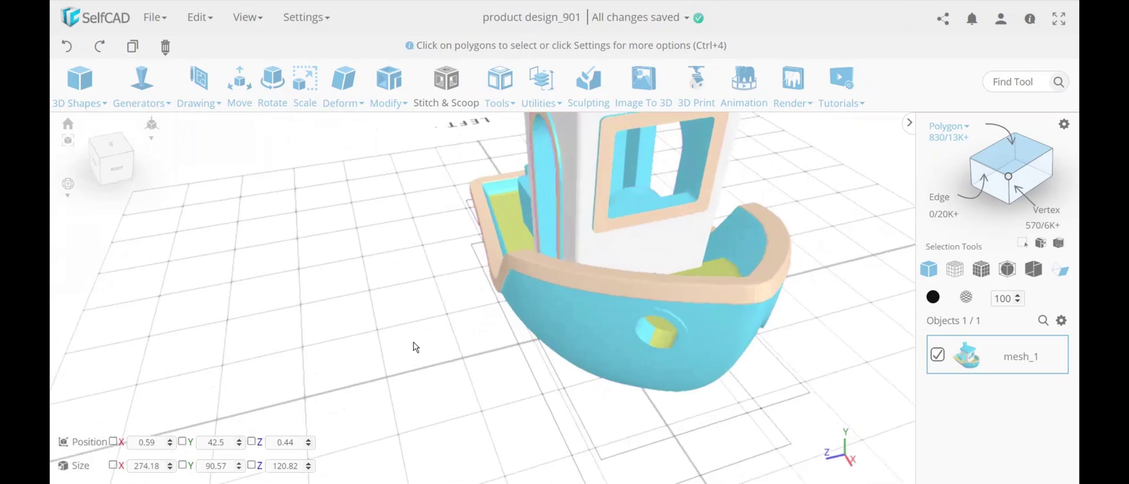
pyautogui.scroll(2, 616, 372)
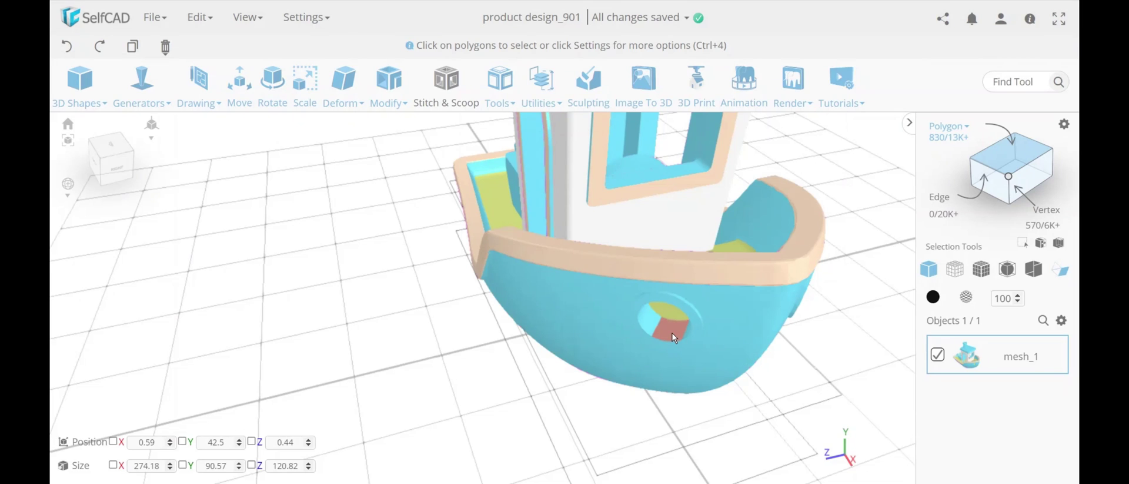
pyautogui.click(673, 333)
pyautogui.moveTo(766, 420); pyautogui.dragTo(544, 379)
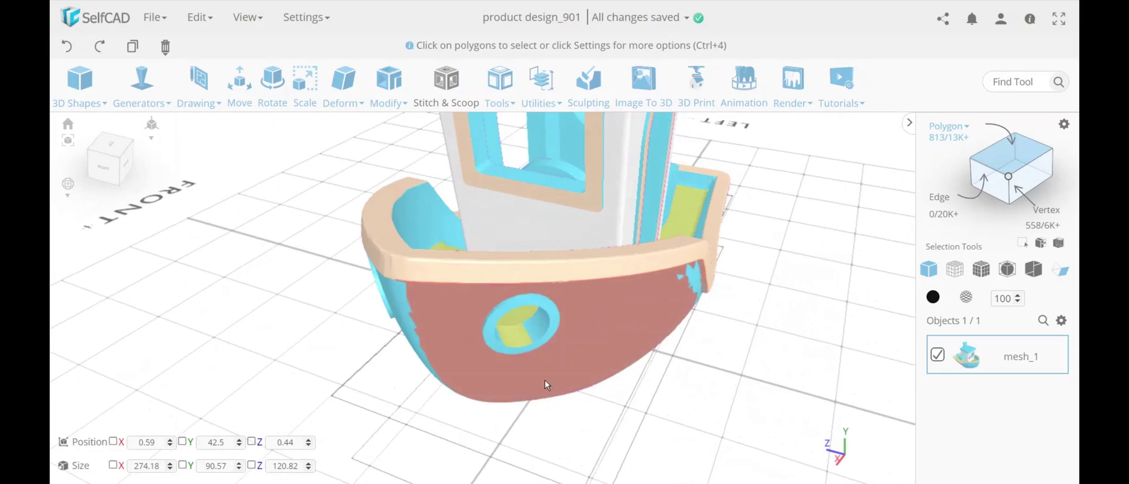
pyautogui.click(525, 345)
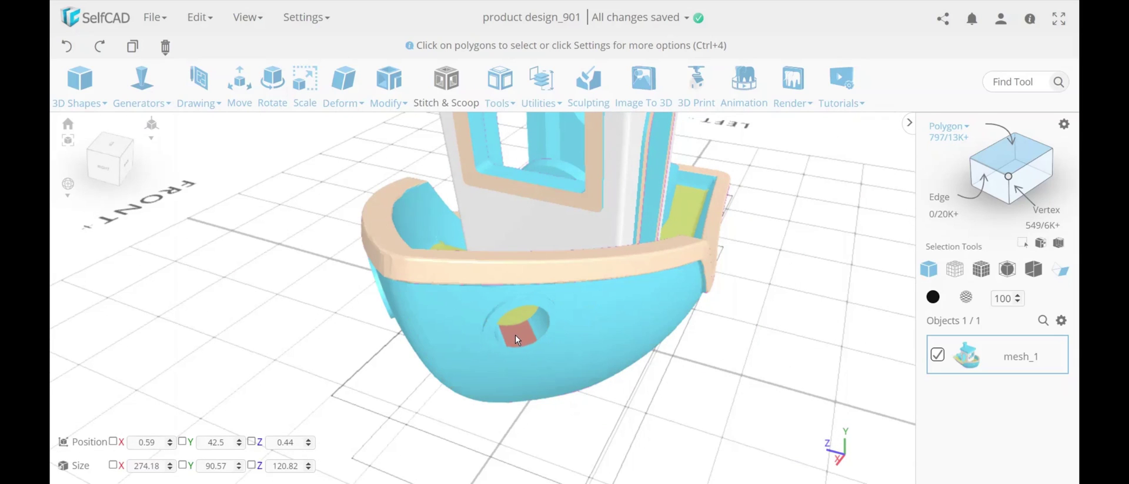
# Color the selected deck floor gray
pyautogui.moveTo(670, 414); pyautogui.dragTo(514, 413)
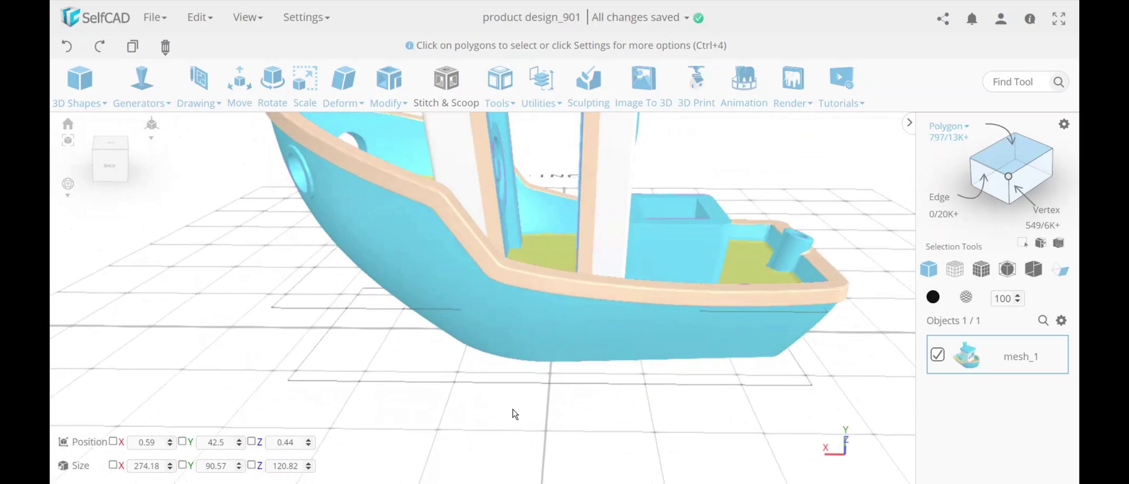
pyautogui.click(934, 298)
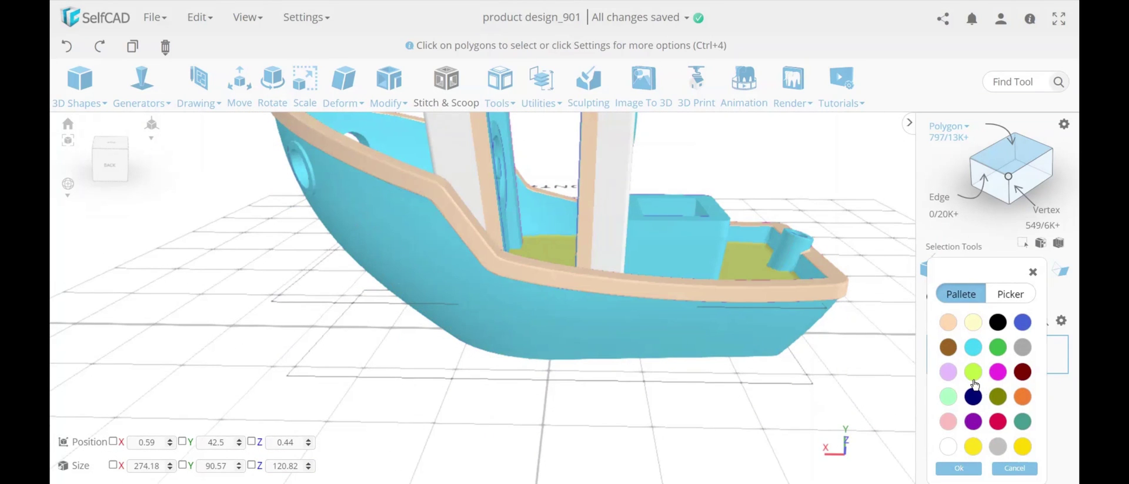
pyautogui.click(970, 469)
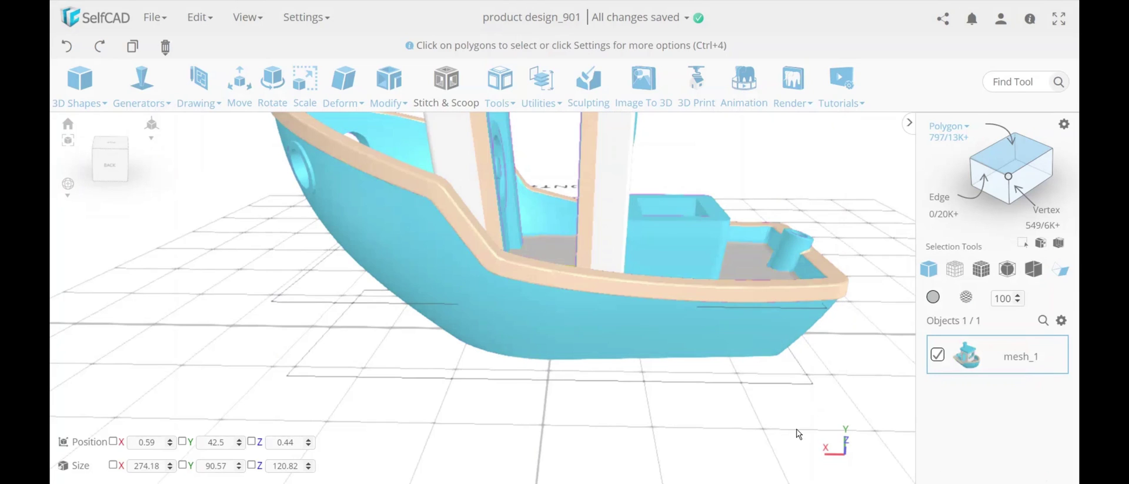
pyautogui.moveTo(761, 424); pyautogui.dragTo(766, 412)
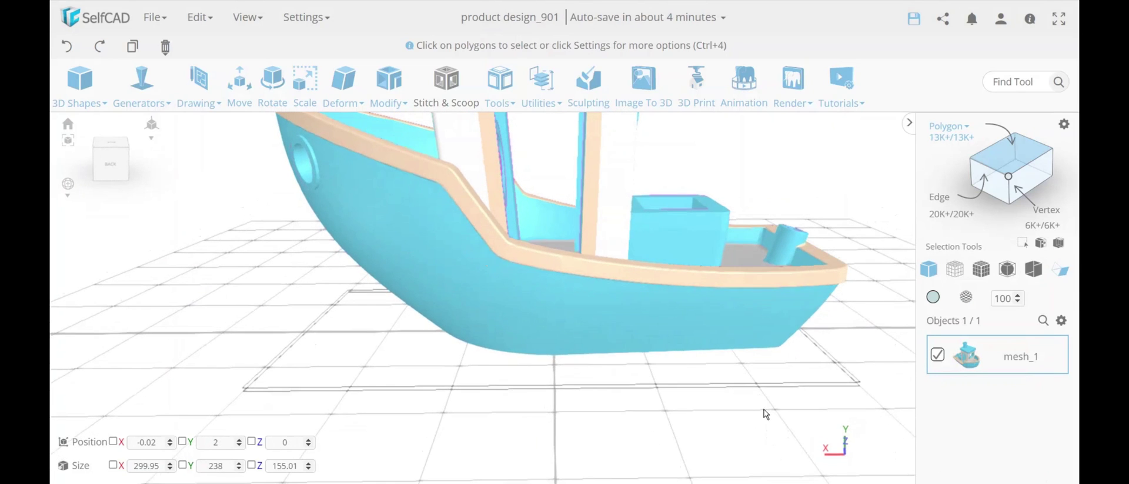
# Try to select the outer hull side's polygons, adjusting patches of the selection, and clear it
pyautogui.click(630, 333)
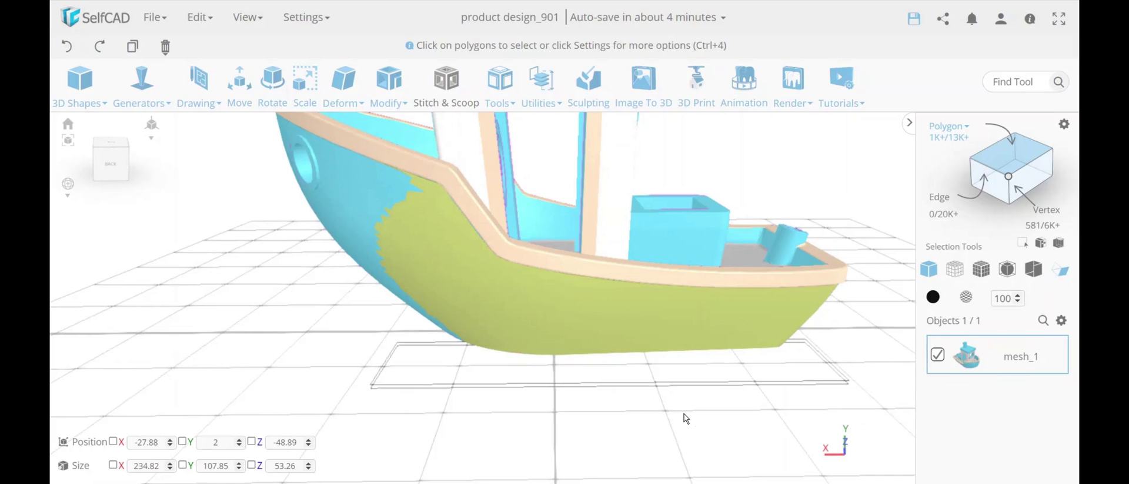
pyautogui.moveTo(670, 326)
pyautogui.mouseDown()
pyautogui.moveTo(594, 294)
pyautogui.moveTo(694, 318)
pyautogui.mouseUp()
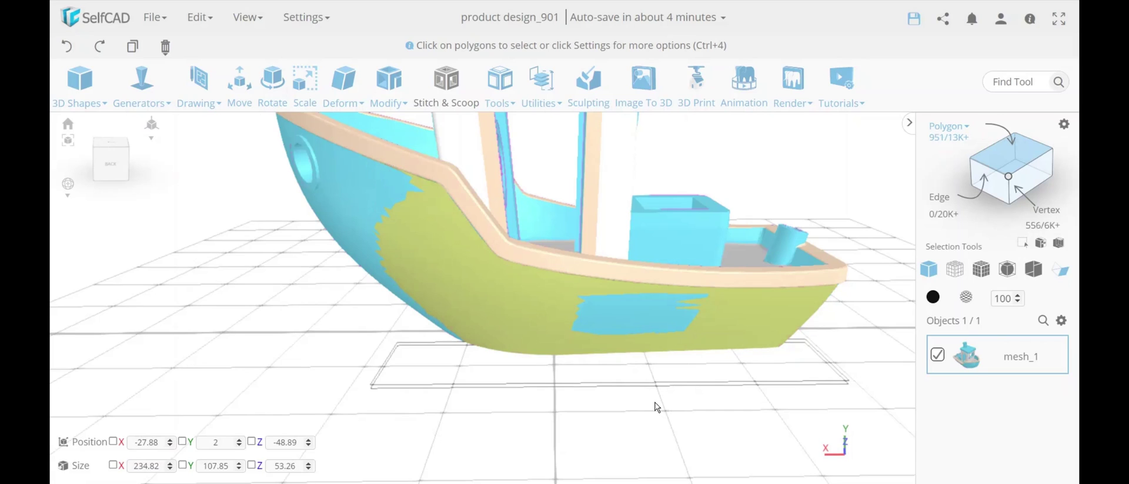
pyautogui.click(599, 331)
pyautogui.moveTo(471, 280); pyautogui.dragTo(552, 337)
pyautogui.click(650, 421)
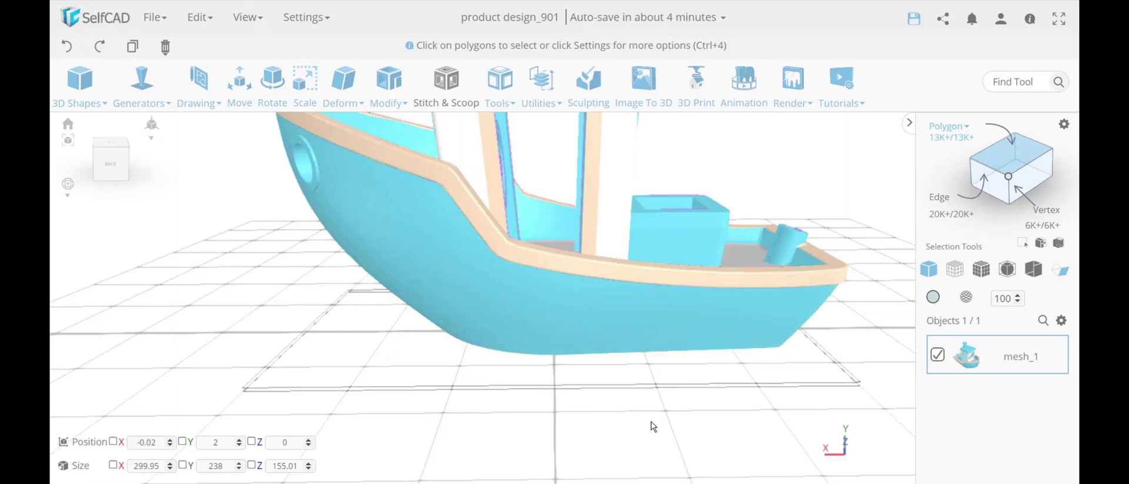
# Start a cube selection and narrow it to heights from 206 to 223, enclosing the middle band of the chimney
pyautogui.moveTo(651, 421); pyautogui.dragTo(711, 451)
pyautogui.moveTo(712, 456); pyautogui.dragTo(857, 342, button='right')
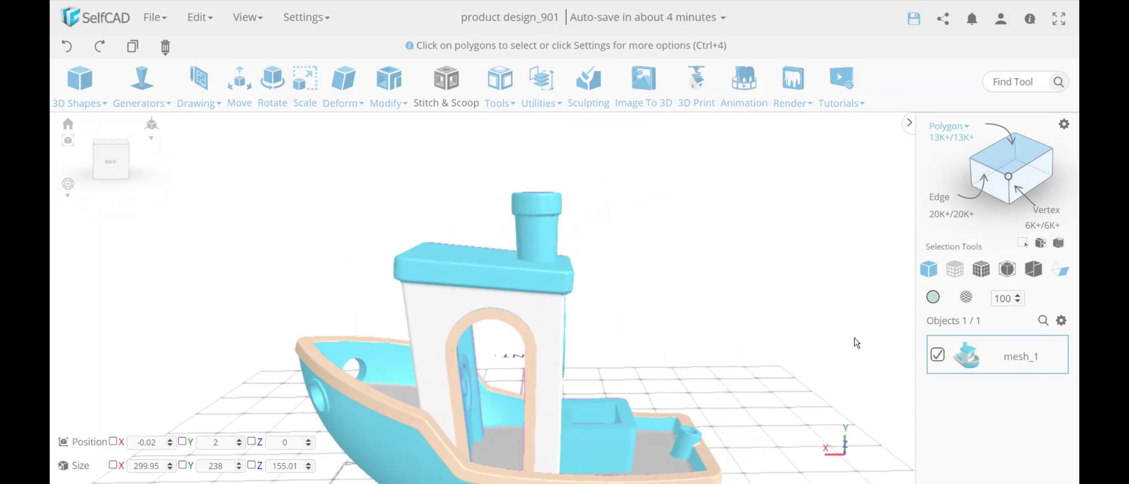
pyautogui.click(1059, 242)
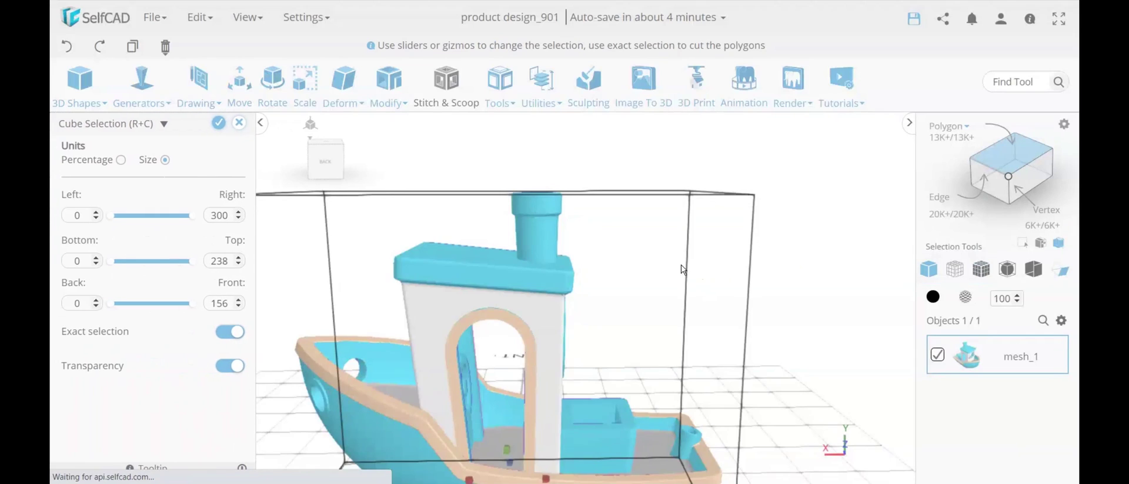
pyautogui.moveTo(799, 283); pyautogui.dragTo(662, 402, button='right')
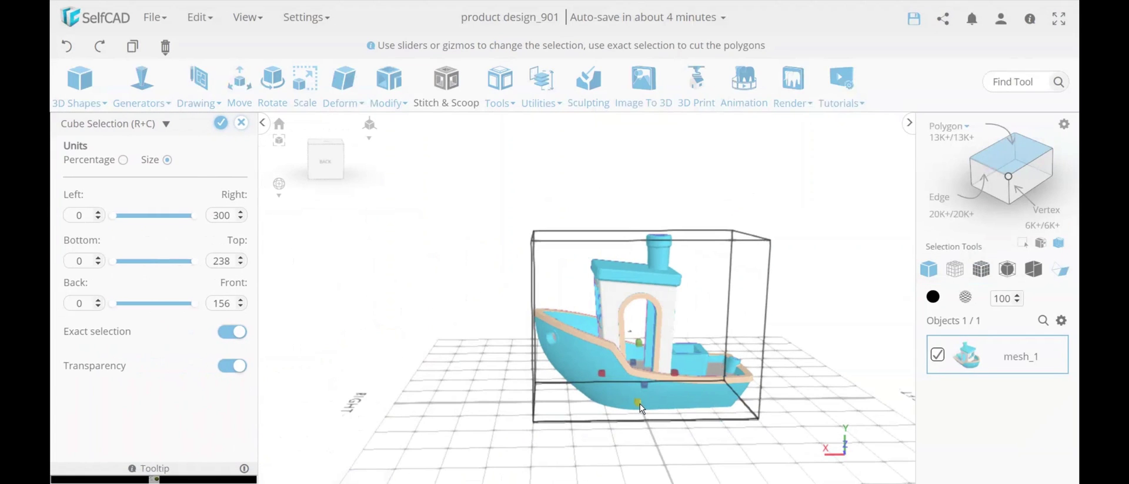
pyautogui.moveTo(635, 404); pyautogui.dragTo(595, 271)
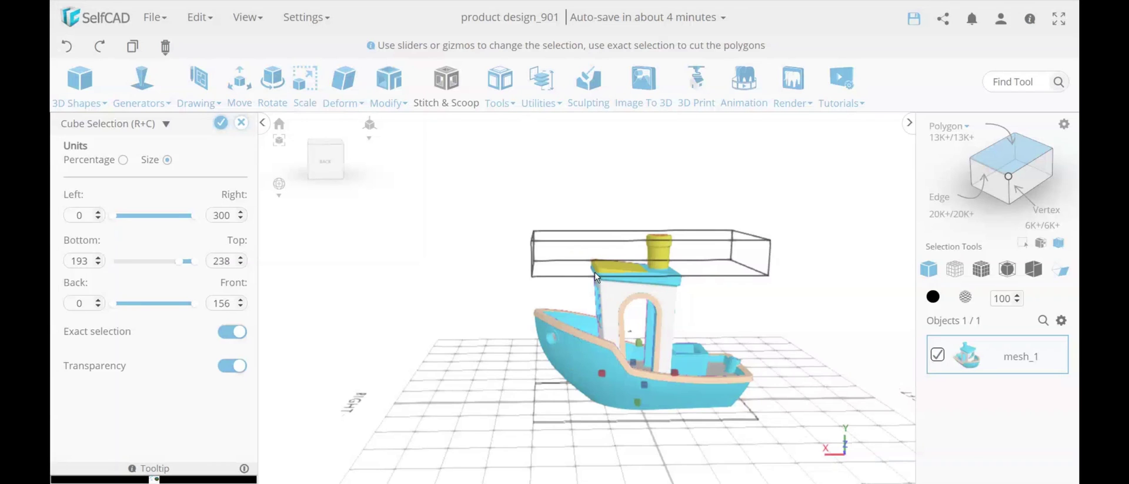
pyautogui.moveTo(637, 404); pyautogui.dragTo(638, 394)
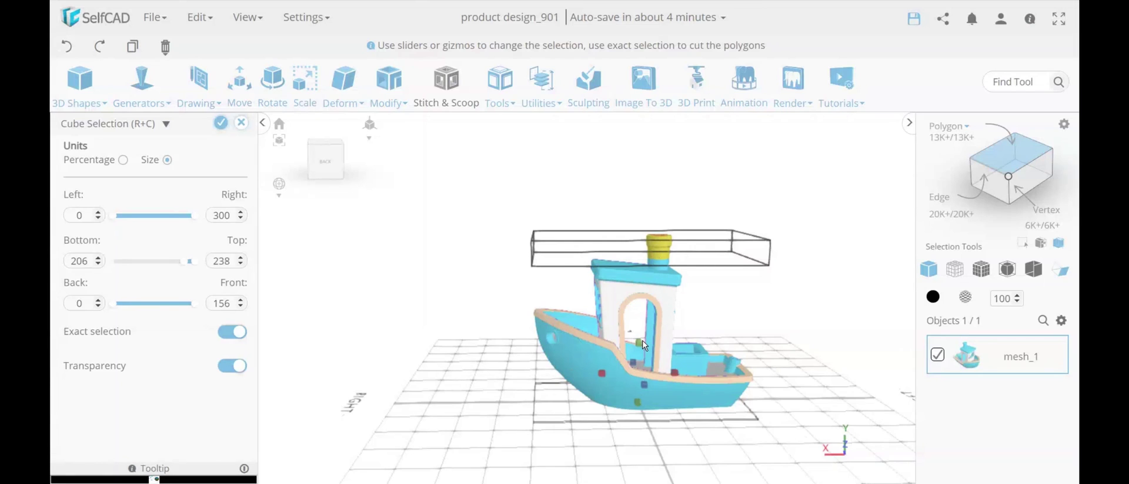
pyautogui.moveTo(641, 341); pyautogui.dragTo(816, 299)
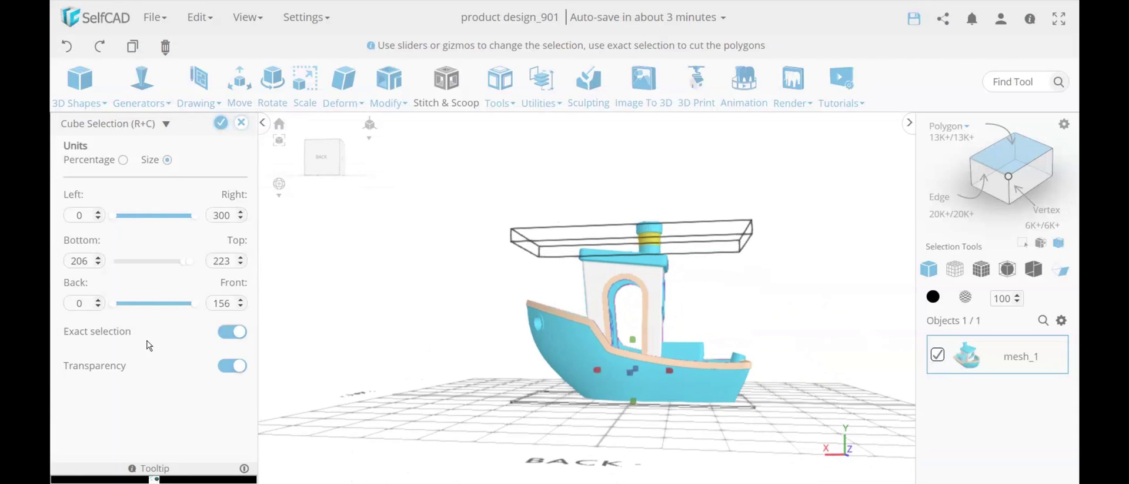
# Compare the chimney band with exact selection off and on, leave it enabled and apply the cube selection
pyautogui.click(226, 336)
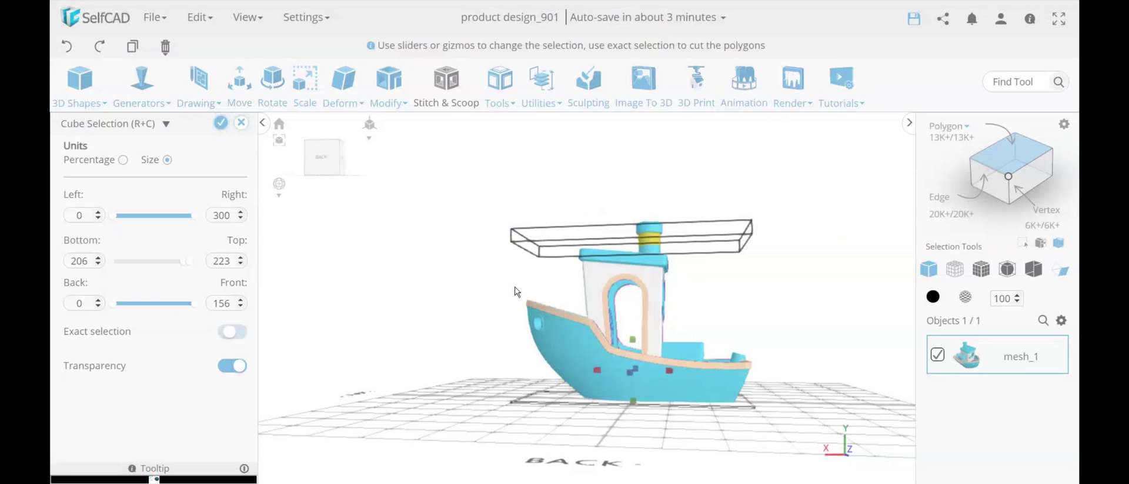
pyautogui.click(234, 337)
pyautogui.scroll(5, 638, 253)
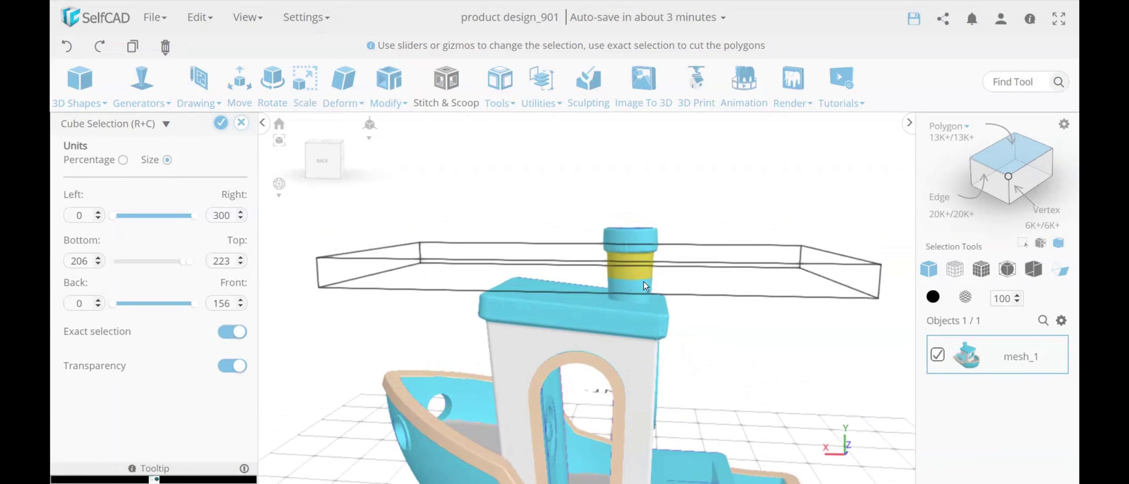
pyautogui.click(226, 338)
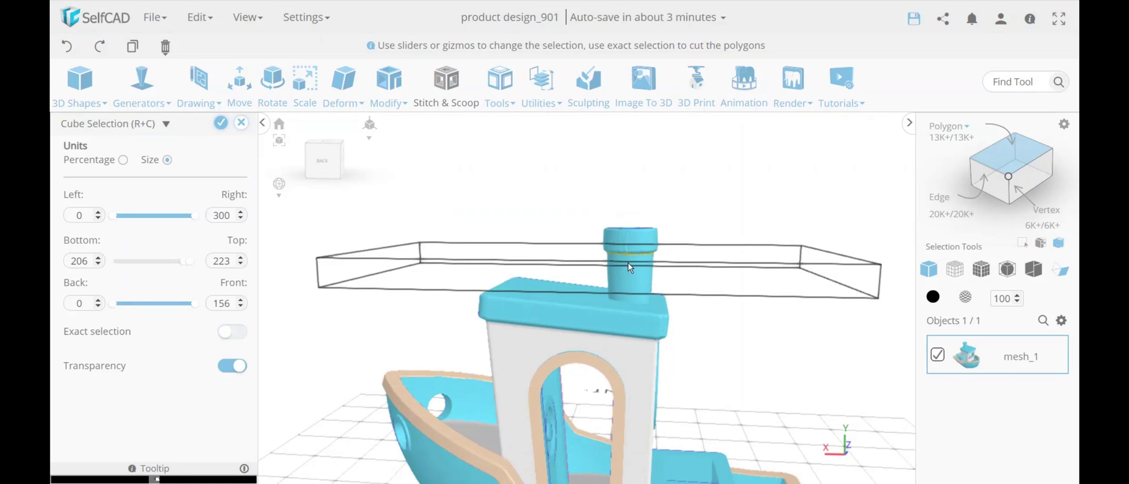
pyautogui.click(242, 334)
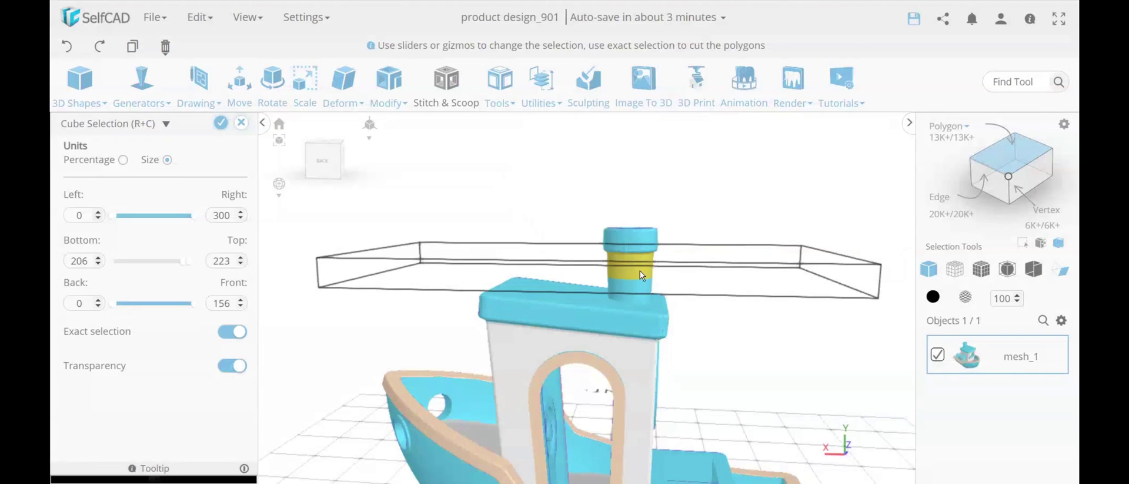
pyautogui.click(220, 123)
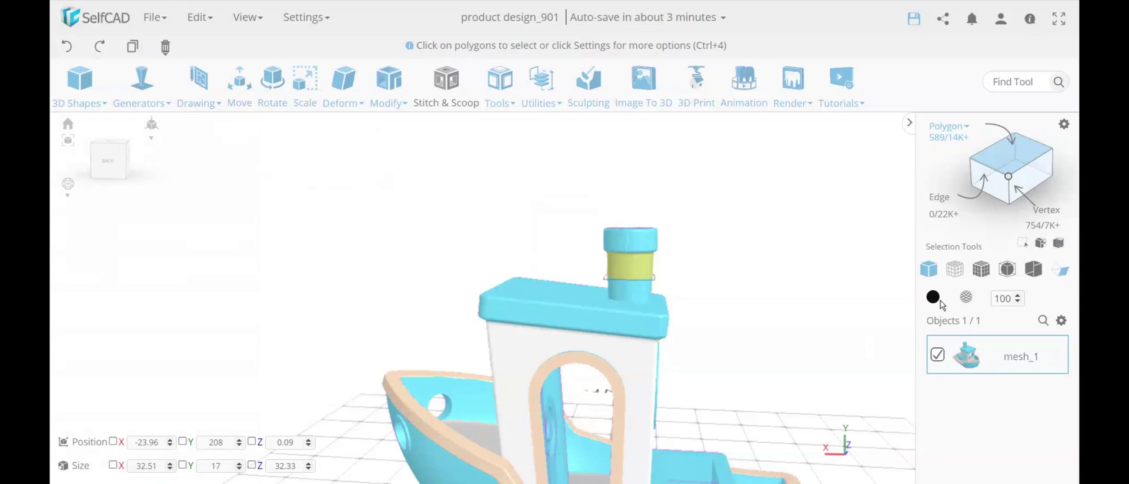
# Color the selected chimney band apricot and clear the selection
pyautogui.click(940, 303)
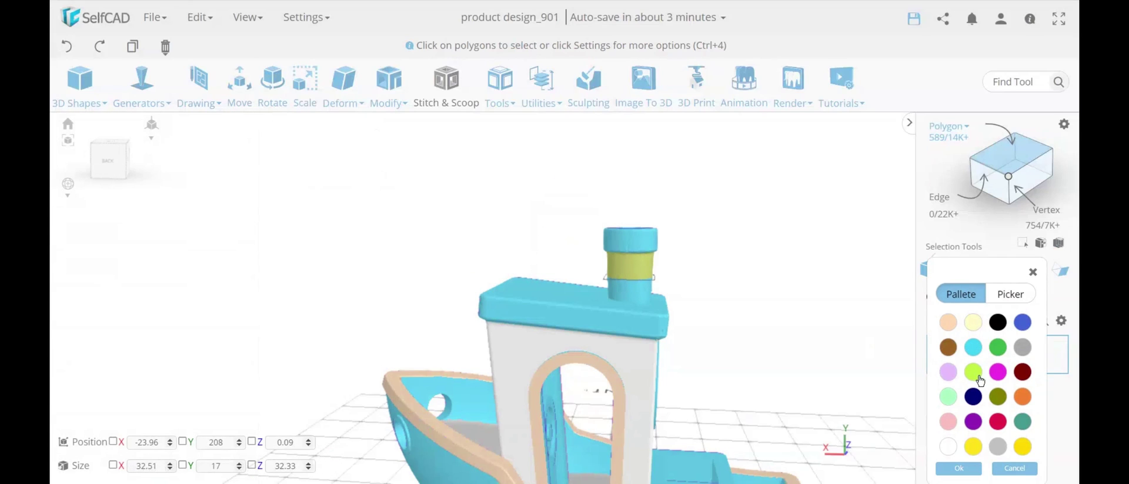
pyautogui.click(949, 324)
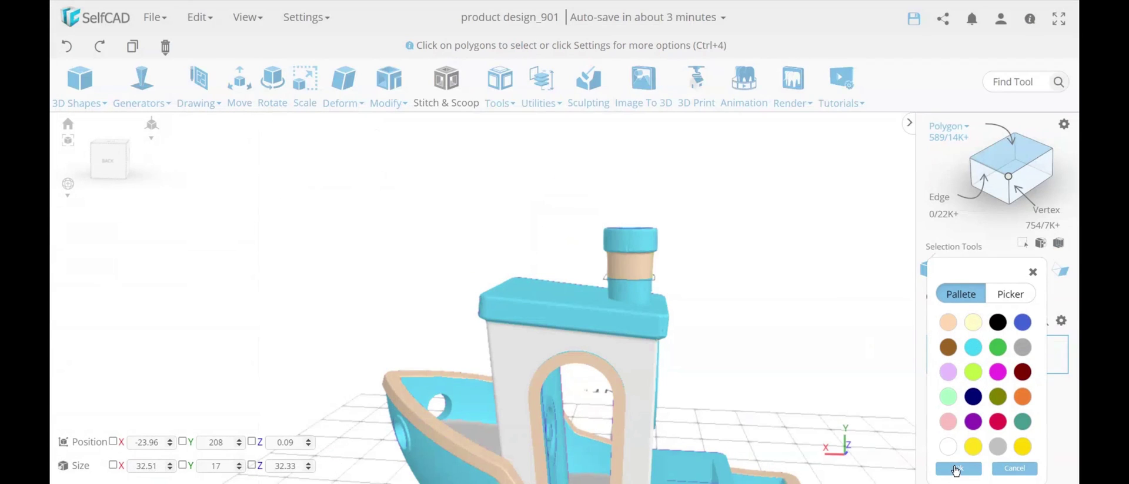
pyautogui.click(959, 467)
pyautogui.scroll(-3, 751, 351)
pyautogui.click(779, 333)
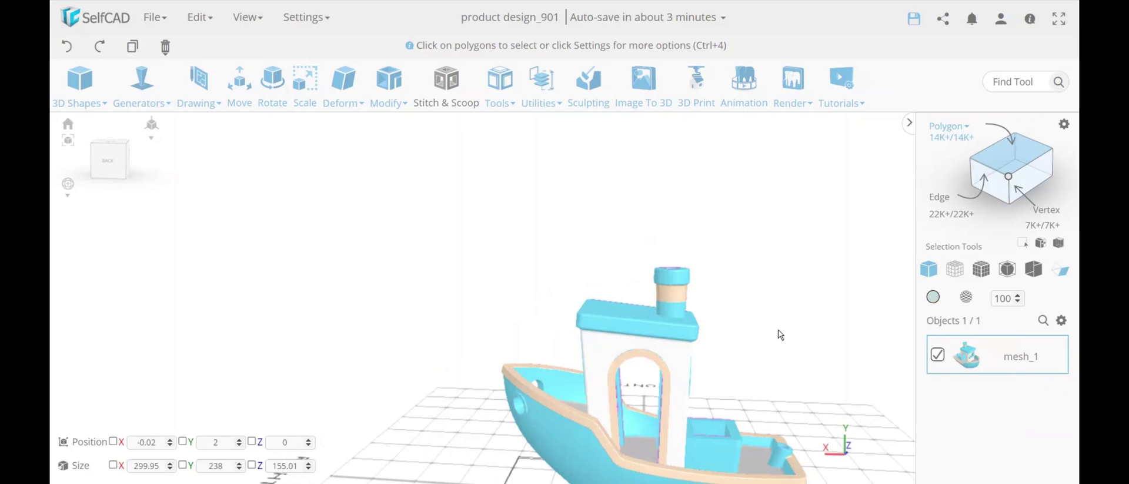
pyautogui.moveTo(780, 333); pyautogui.dragTo(807, 333)
pyautogui.scroll(-3, 809, 333)
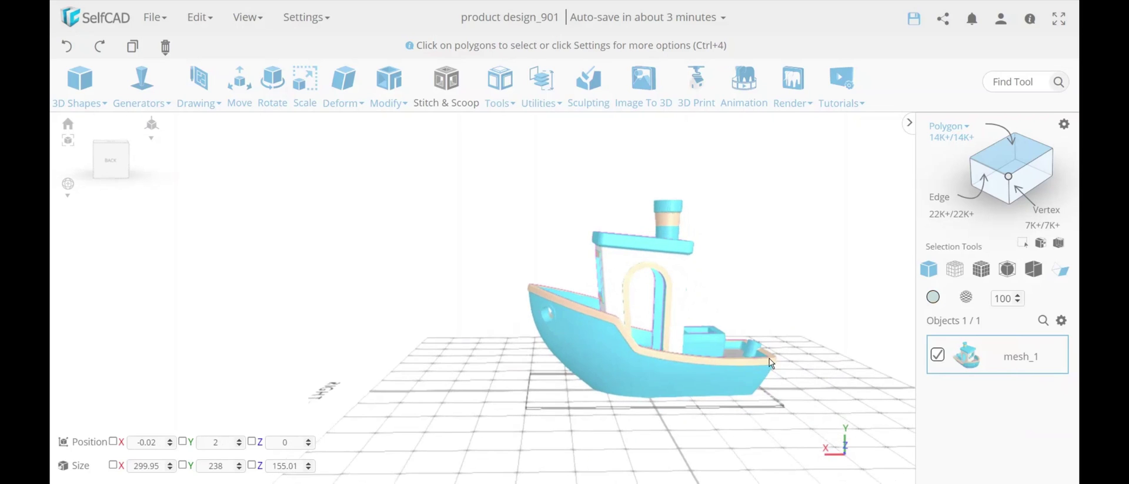
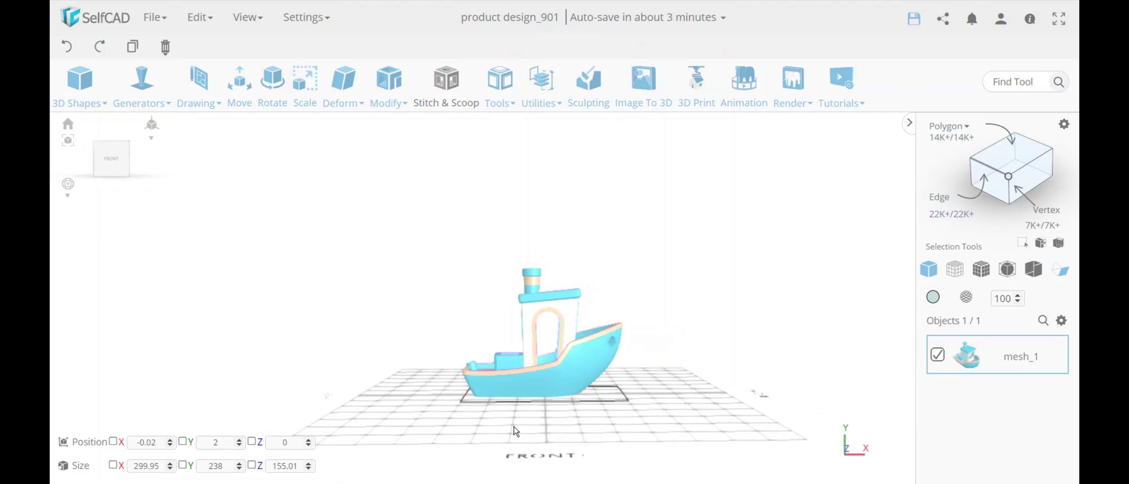
# Start a 3D Sketch with the Spline tool, viewing the boat's outer hull from its front side
pyautogui.scroll(4, 565, 365)
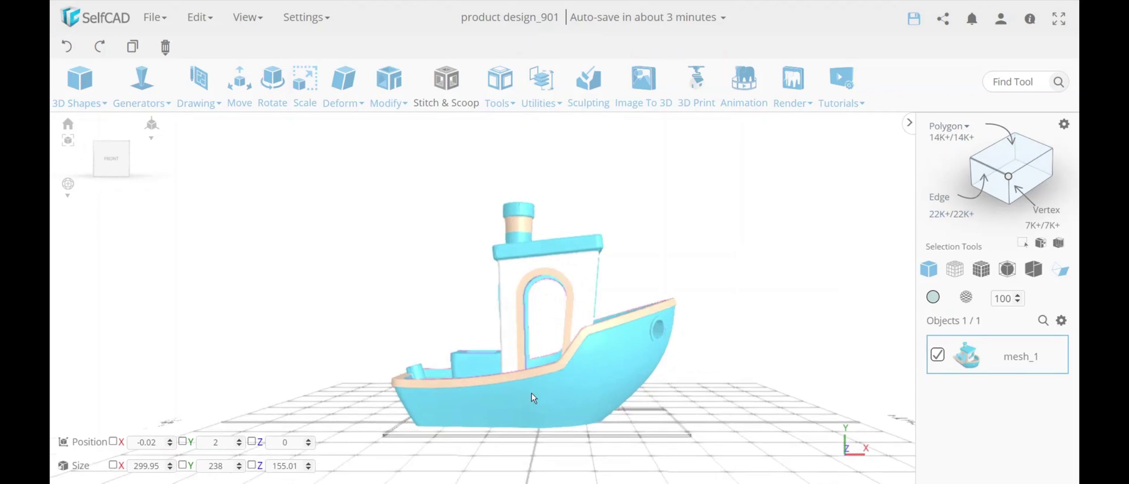
pyautogui.moveTo(668, 393)
pyautogui.mouseDown(button='right')
pyautogui.moveTo(599, 405)
pyautogui.moveTo(594, 377)
pyautogui.moveTo(683, 396)
pyautogui.moveTo(743, 389)
pyautogui.moveTo(633, 391)
pyautogui.moveTo(696, 383)
pyautogui.moveTo(677, 388)
pyautogui.mouseUp(button='right')
pyautogui.click(200, 95)
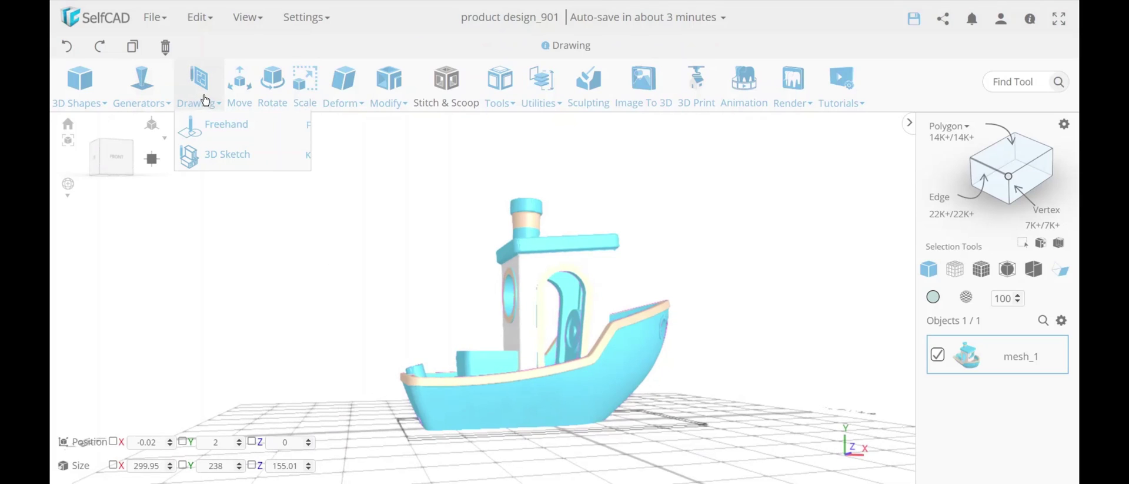
pyautogui.click(229, 155)
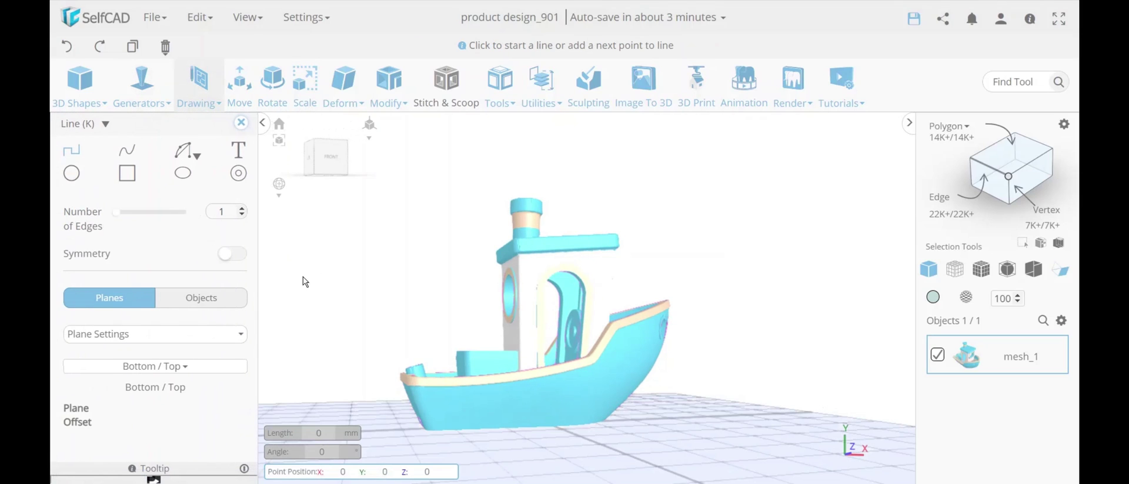
pyautogui.moveTo(705, 277); pyautogui.dragTo(717, 250, button='middle')
pyautogui.moveTo(719, 254); pyautogui.dragTo(801, 290, button='right')
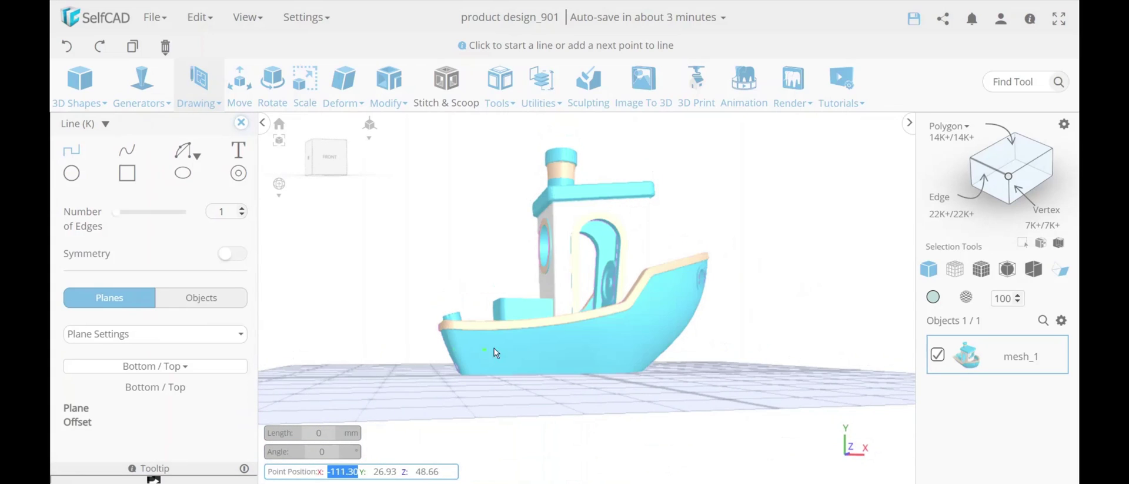
pyautogui.click(122, 154)
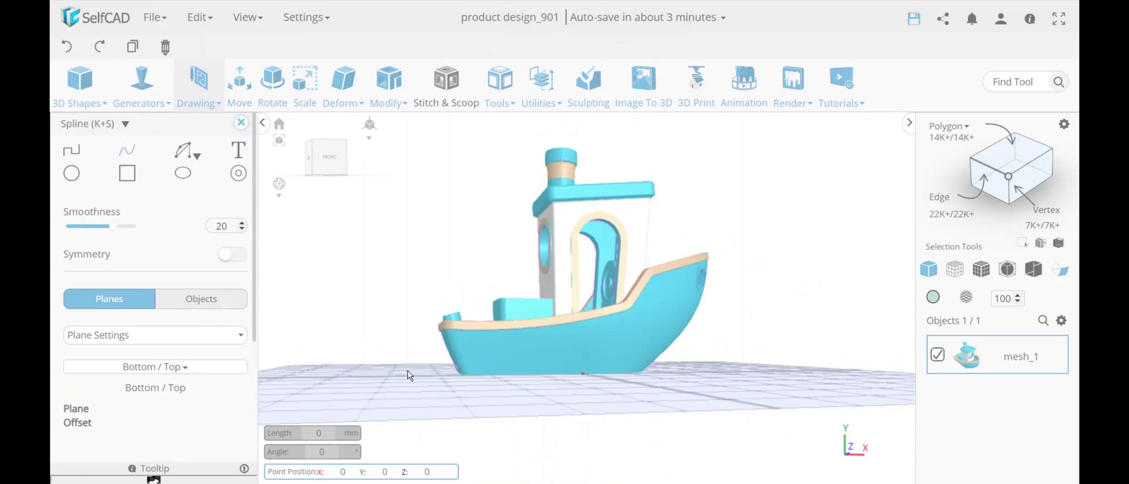
# Try to draw a spline directly on the outer hull side, running from the stern toward the bow
pyautogui.click(464, 355)
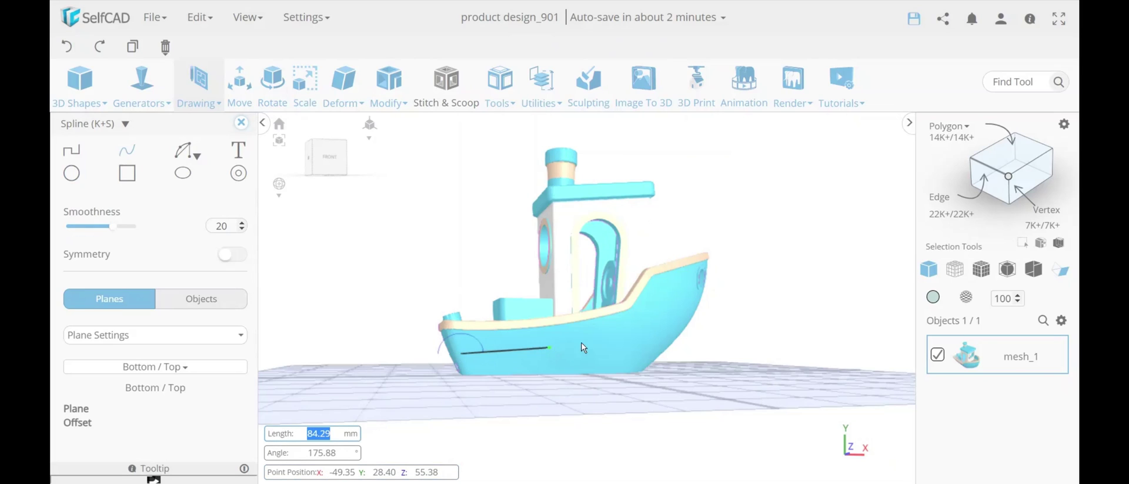
pyautogui.click(583, 347)
pyautogui.click(622, 341)
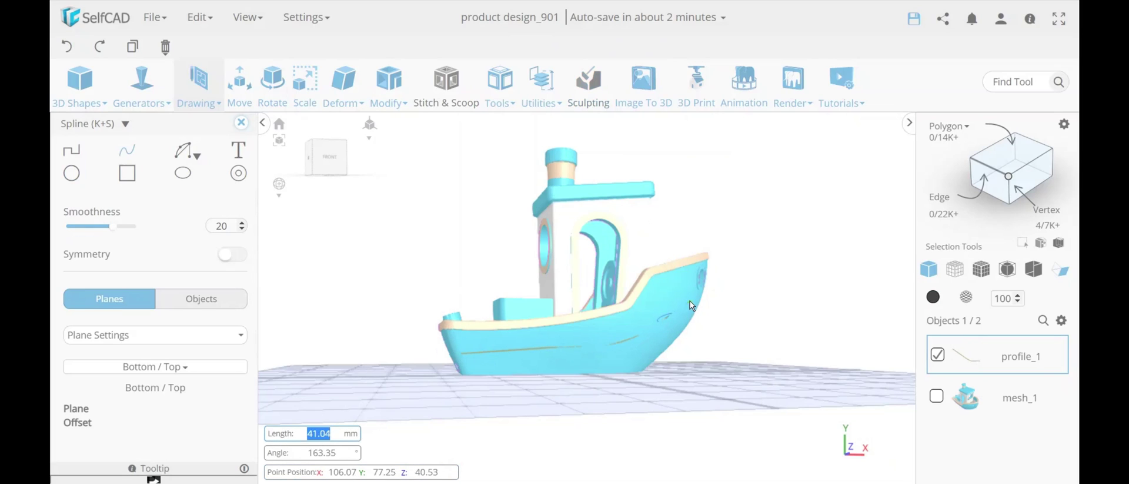
pyautogui.scroll(3, 676, 316)
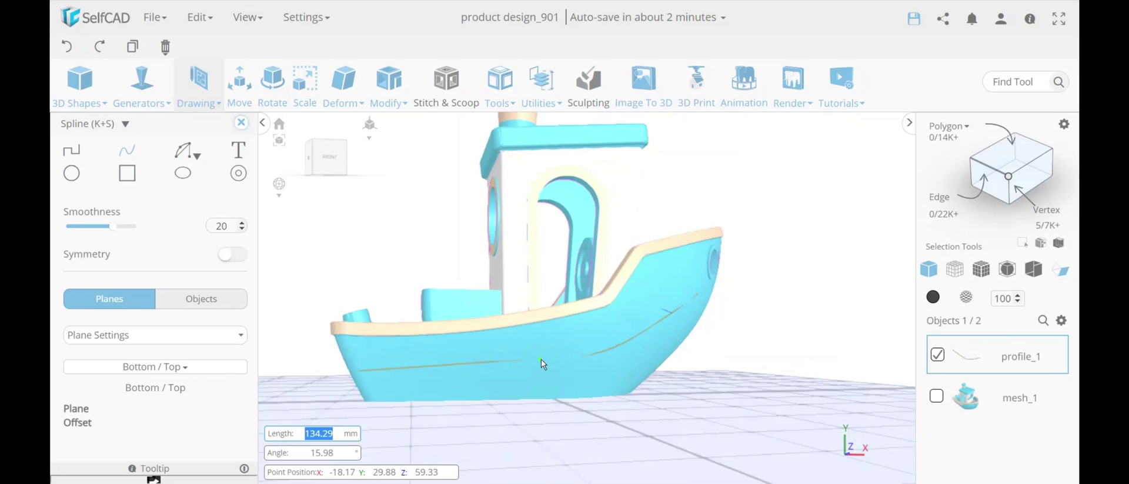
pyautogui.click(411, 368)
pyautogui.press('Escape')
# Check the sketch's Snap To options in the precision settings and return to the plane settings
pyautogui.click(179, 336)
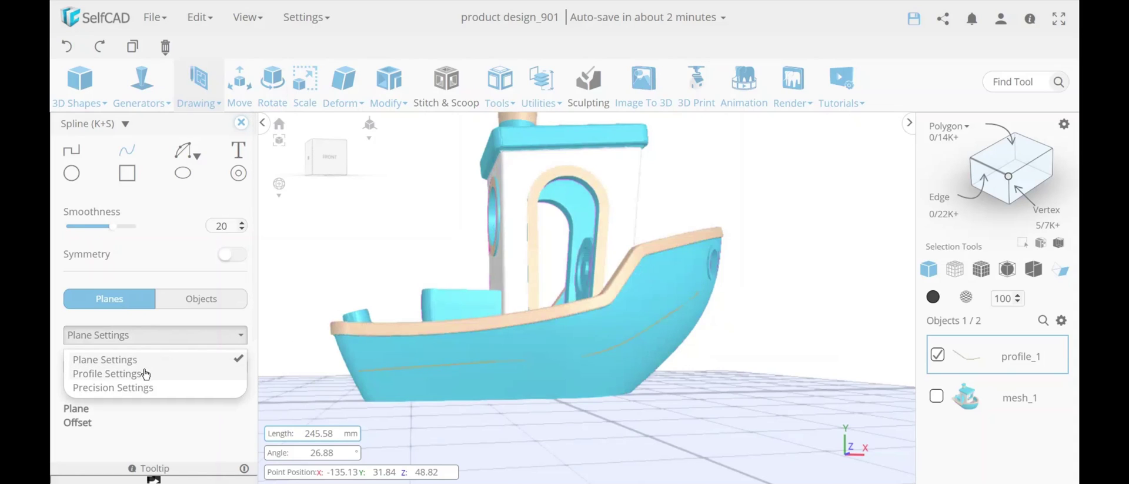
pyautogui.click(151, 386)
pyautogui.click(153, 388)
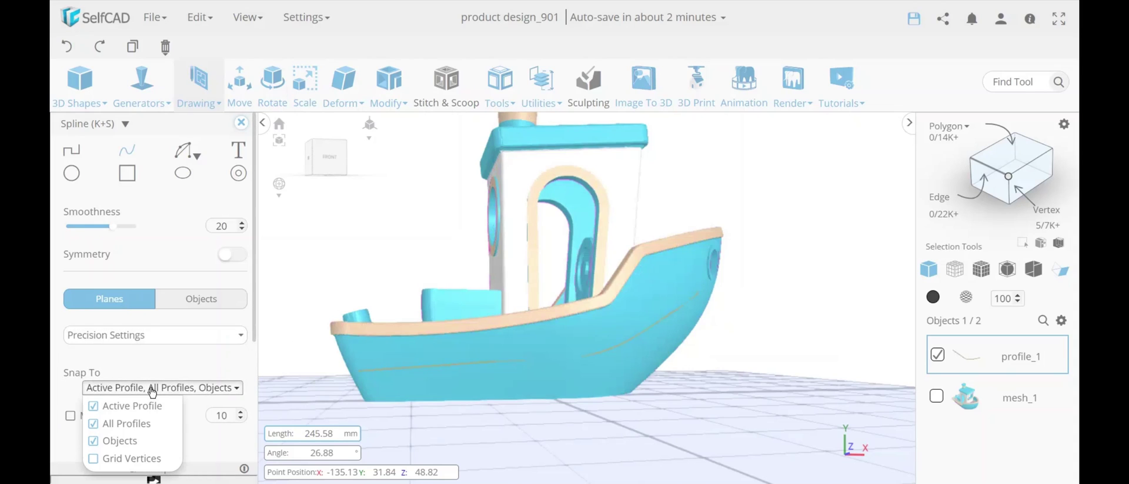
pyautogui.click(170, 360)
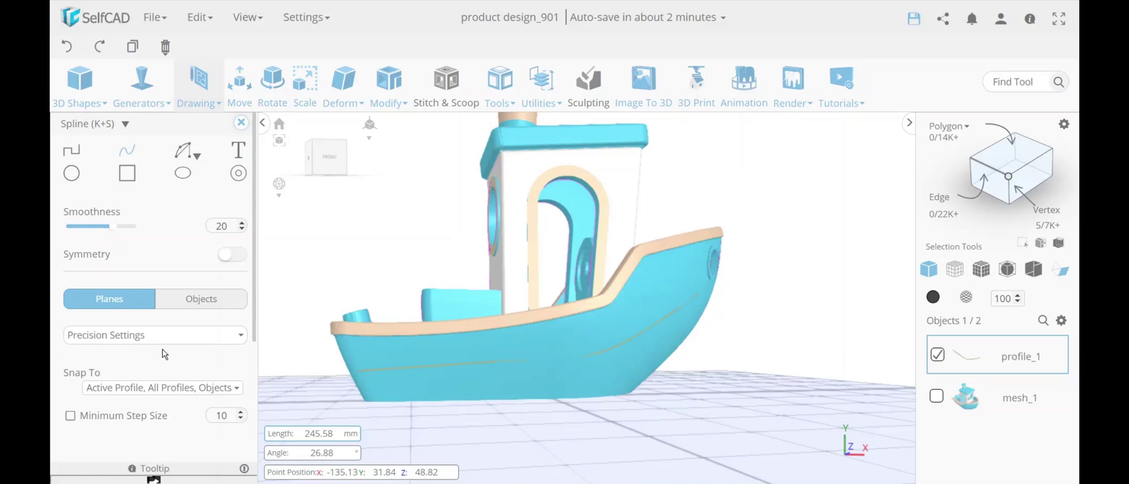
pyautogui.click(151, 335)
pyautogui.click(144, 357)
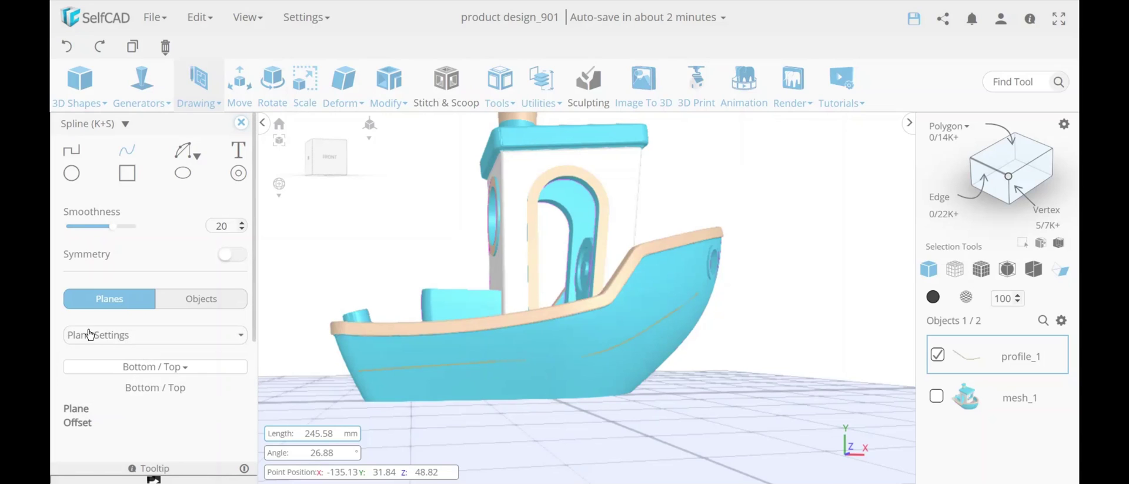
# Try to place more spline points along the middle of the hull side, and undo the whole spline
pyautogui.click(524, 361)
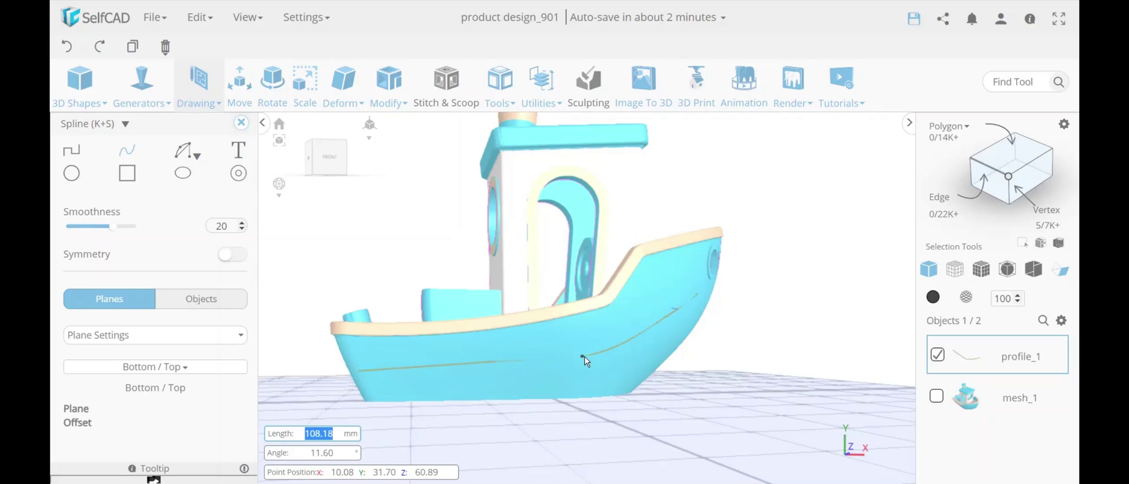
pyautogui.click(585, 356)
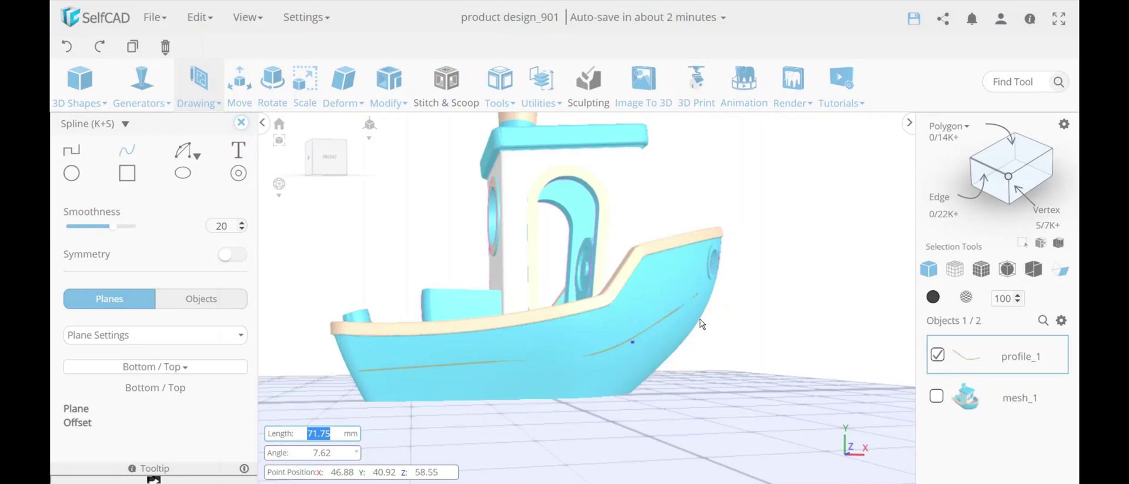
pyautogui.click(65, 48)
pyautogui.click(65, 48)
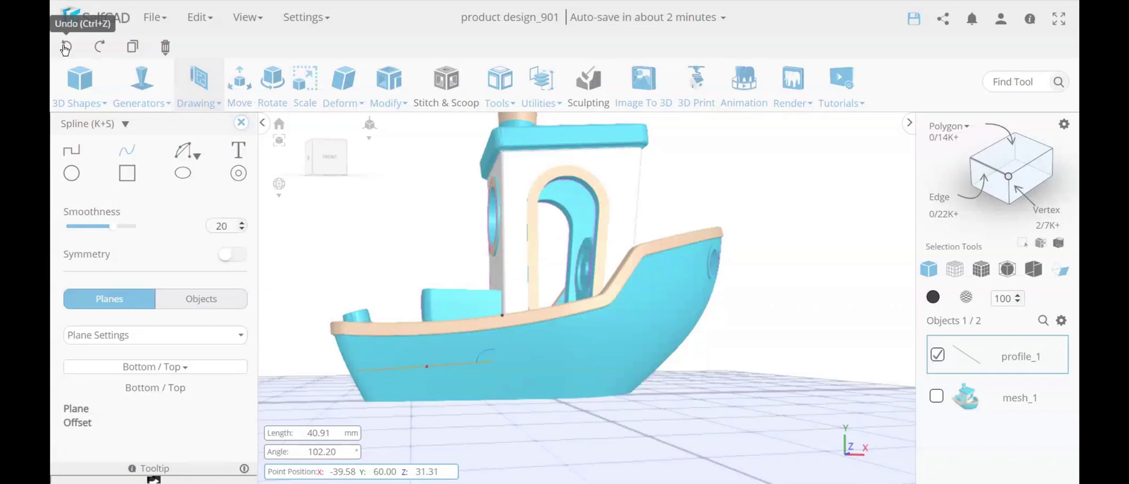
pyautogui.click(65, 46)
# Try a second, lower spline on the hull side near the stern, and undo all of its points
pyautogui.click(379, 373)
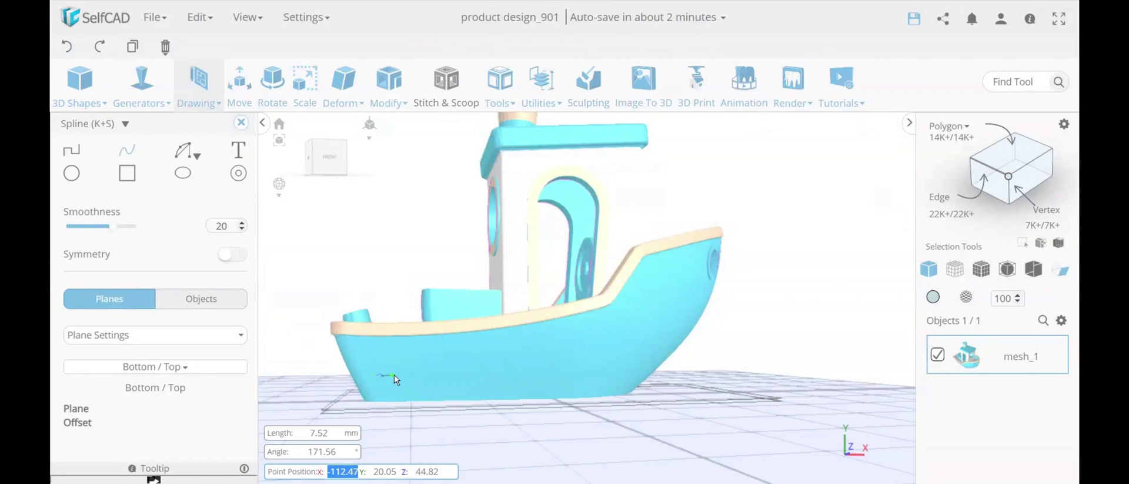
pyautogui.click(435, 375)
pyautogui.click(479, 371)
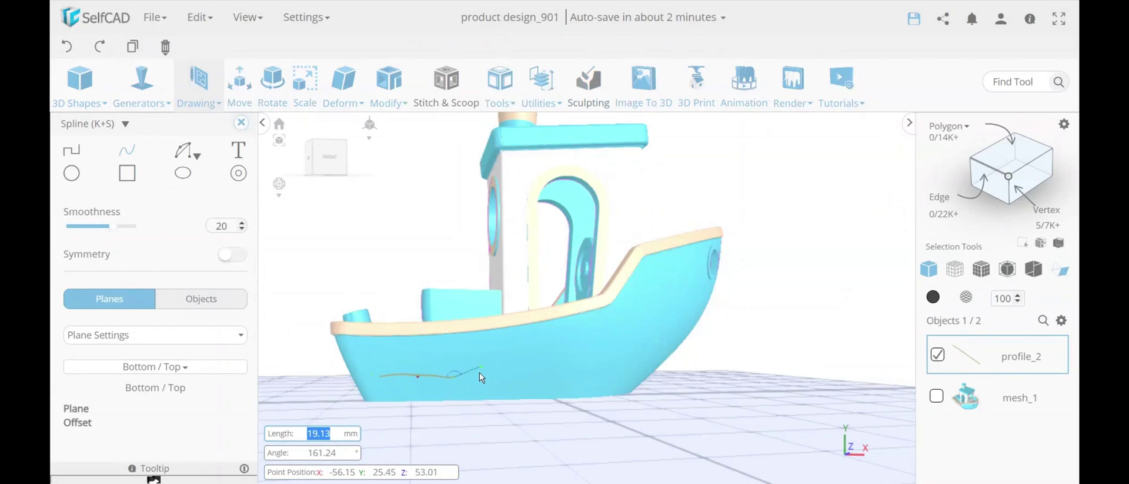
pyautogui.click(65, 48)
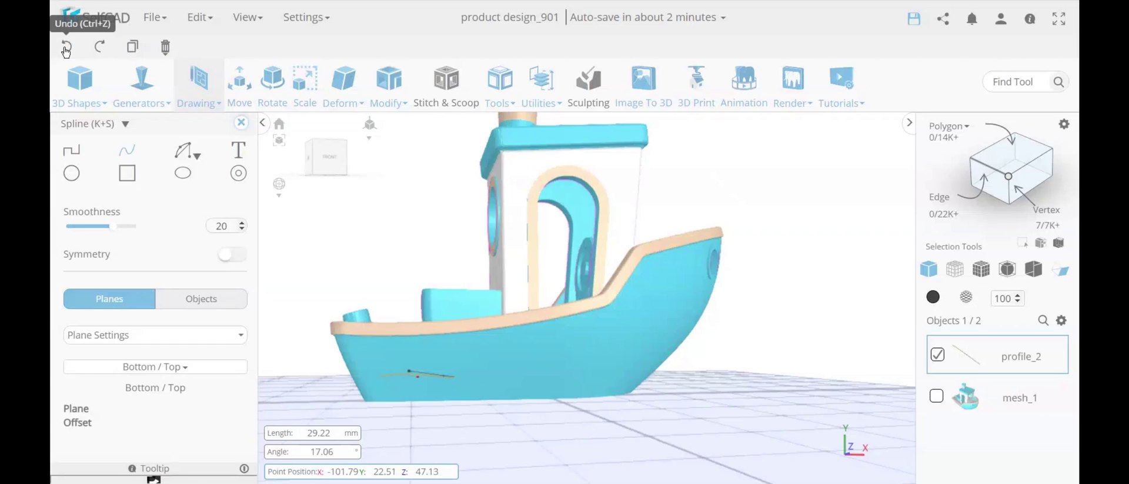
pyautogui.click(65, 48)
pyautogui.click(65, 47)
pyautogui.click(65, 47)
pyautogui.click(65, 49)
pyautogui.click(209, 306)
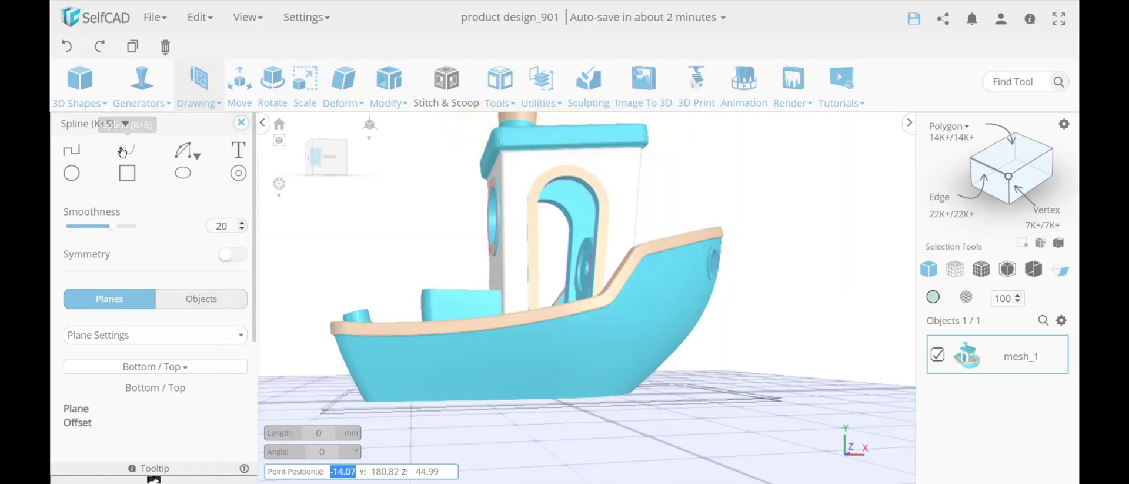
# Draw a line directly on the hull surface along one side, placing points from the stern toward the bow
pyautogui.click(71, 154)
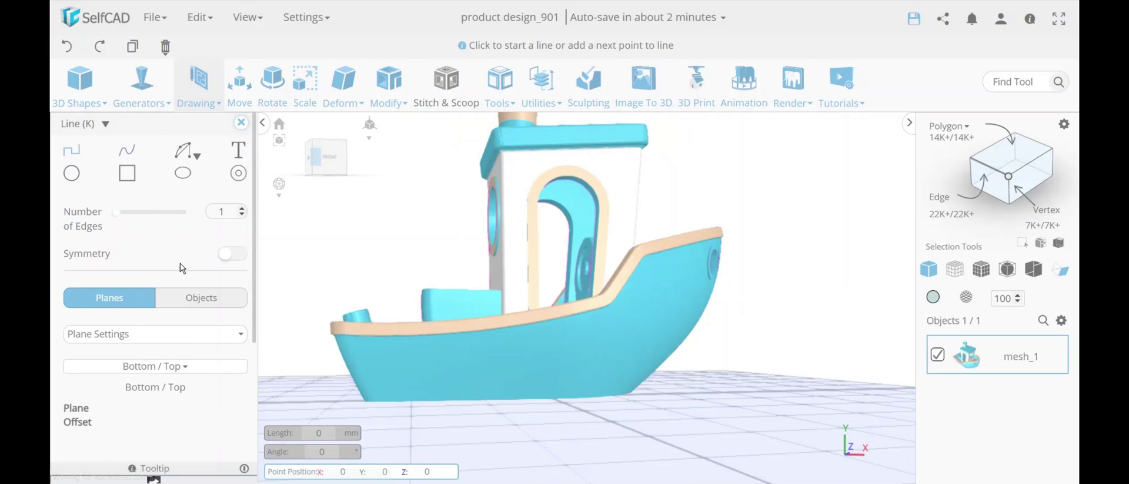
pyautogui.click(202, 298)
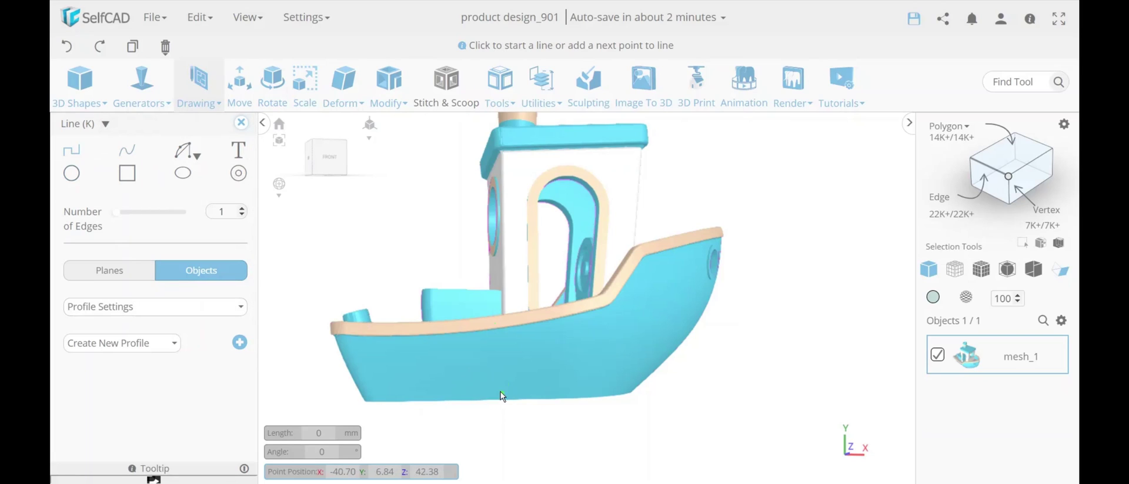
pyautogui.click(355, 372)
pyautogui.click(433, 372)
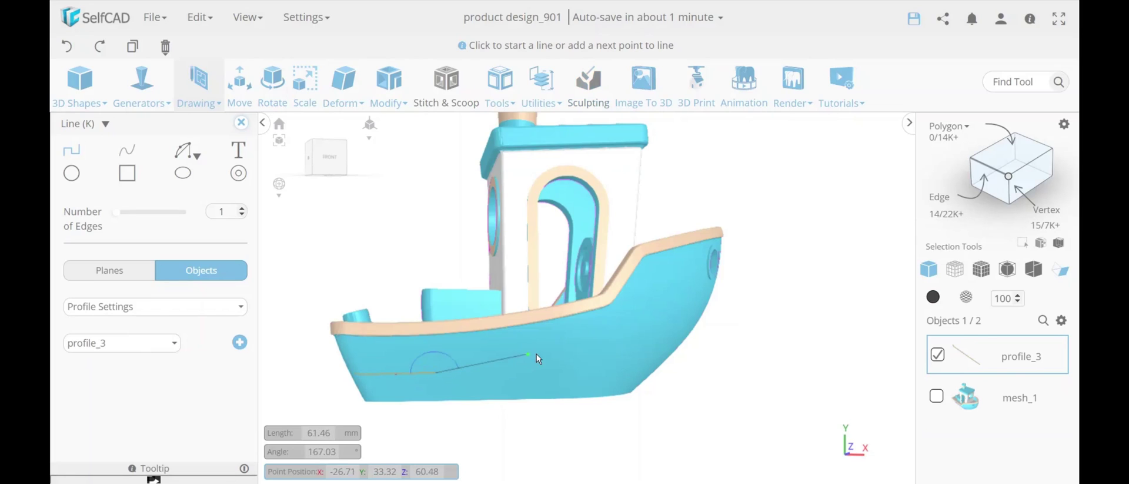
pyautogui.click(570, 353)
pyautogui.click(615, 343)
pyautogui.click(652, 307)
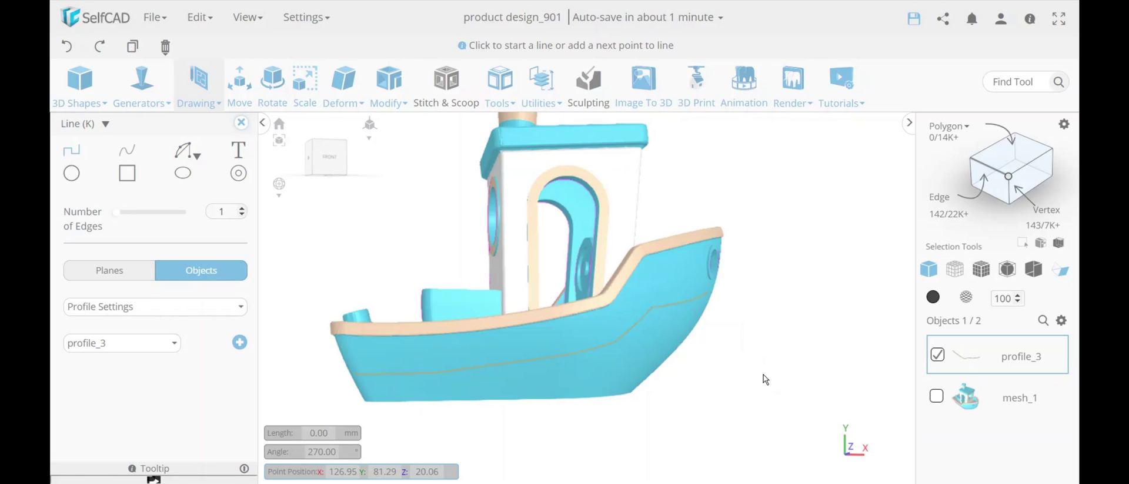
# Continue the hull line around the bow and along the opposite side back to the stern
pyautogui.moveTo(765, 379); pyautogui.dragTo(456, 392, button='right')
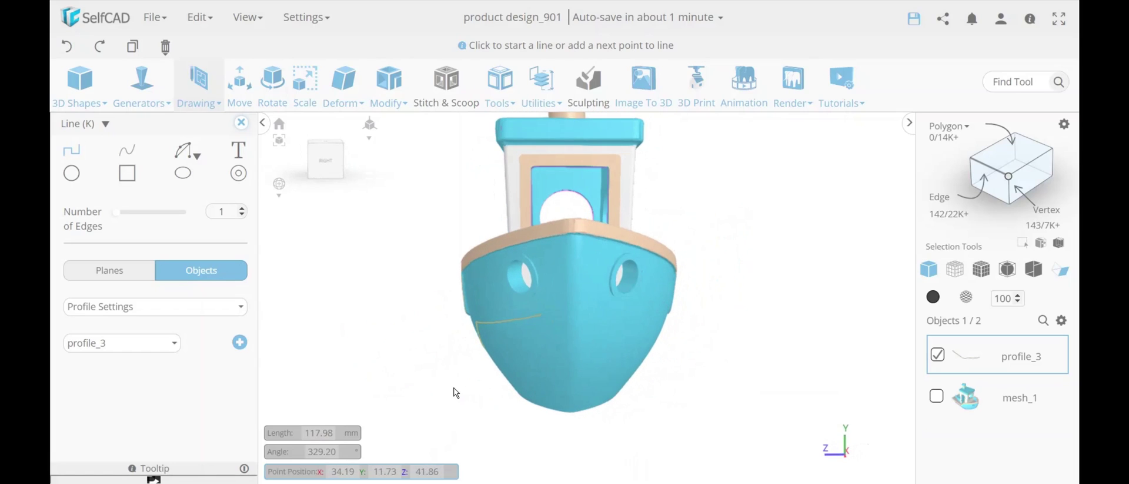
pyautogui.click(597, 307)
pyautogui.moveTo(716, 371); pyautogui.dragTo(535, 353, button='right')
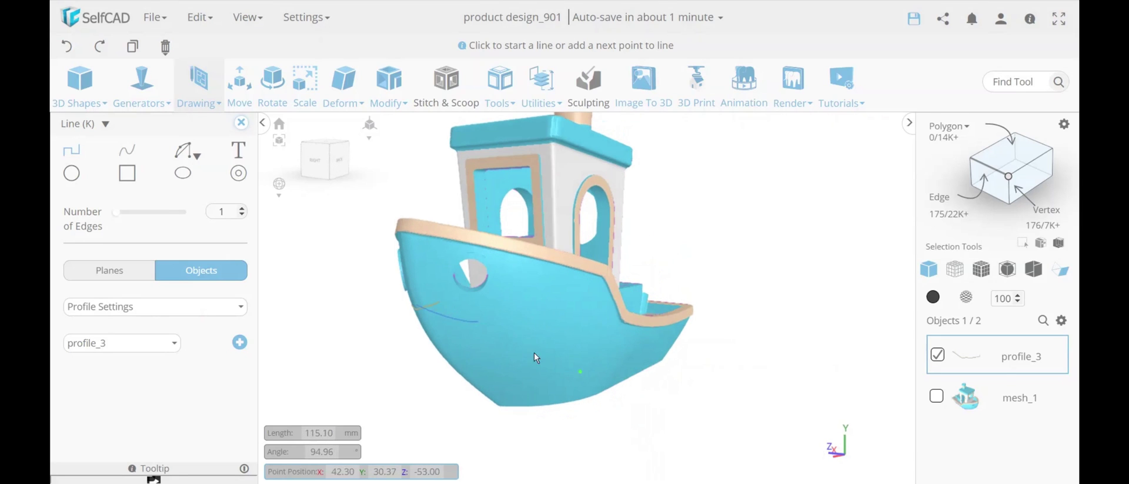
pyautogui.click(563, 330)
pyautogui.click(608, 351)
pyautogui.moveTo(704, 395); pyautogui.dragTo(560, 399, button='right')
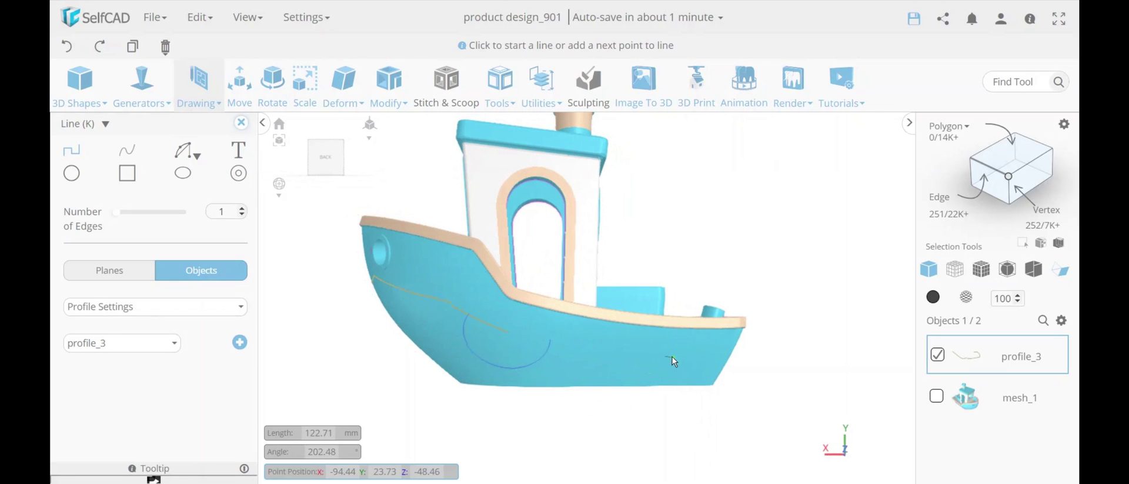
pyautogui.click(709, 357)
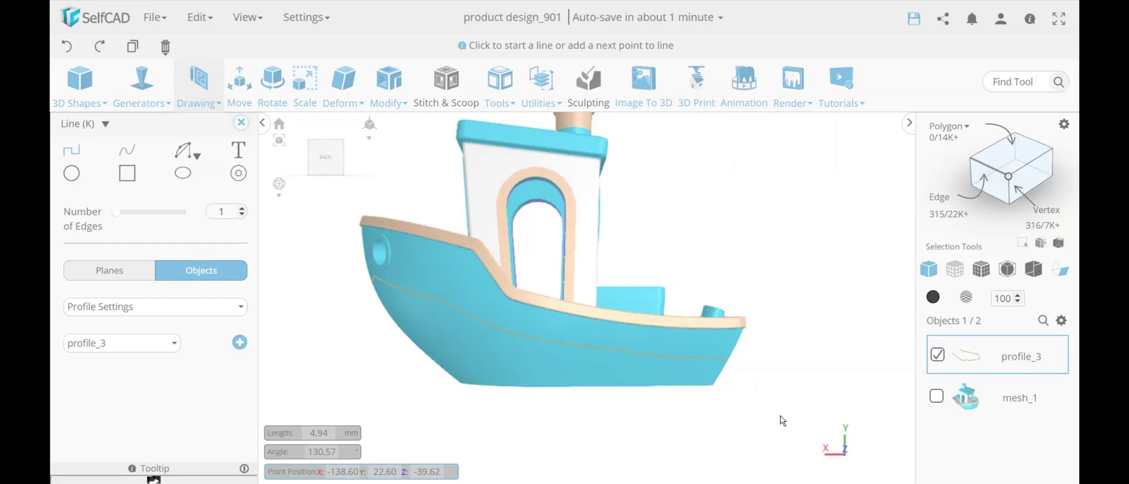
# Close the hull line across the stern at its starting point and check its joints at both stern corners
pyautogui.moveTo(783, 419); pyautogui.dragTo(486, 411, button='right')
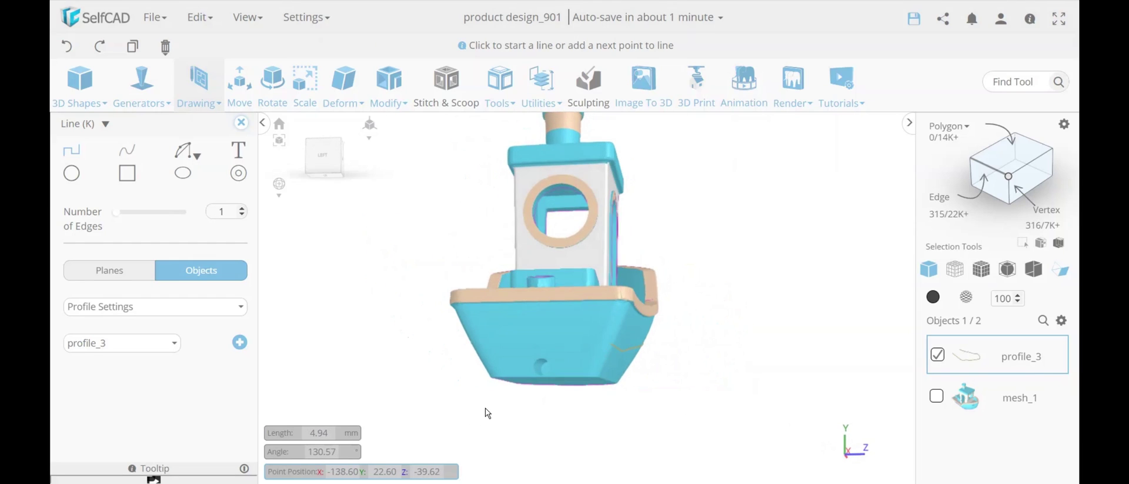
pyautogui.click(612, 349)
pyautogui.moveTo(580, 432); pyautogui.dragTo(528, 347, button='right')
pyautogui.scroll(10, 529, 347)
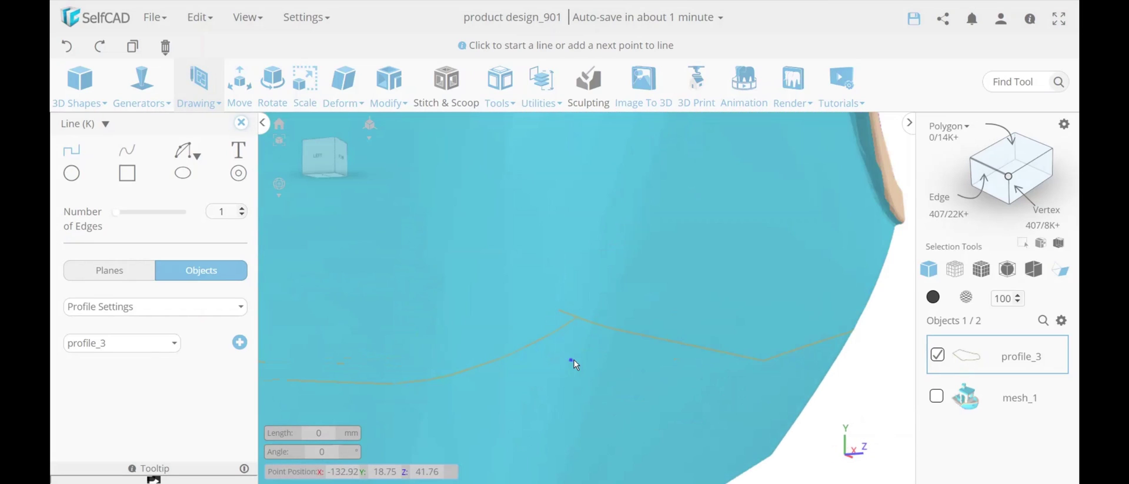
pyautogui.scroll(-10, 582, 340)
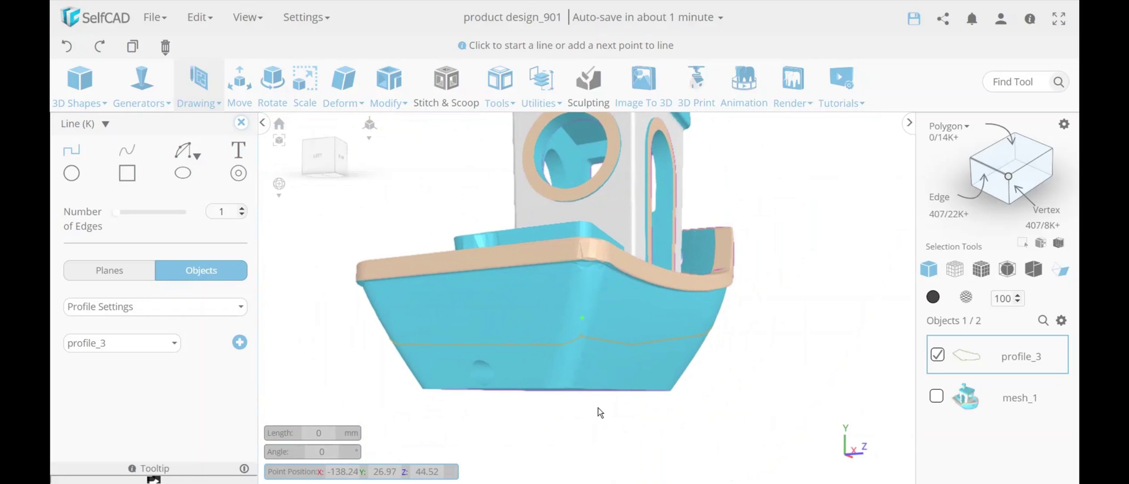
pyautogui.moveTo(600, 408); pyautogui.dragTo(610, 383, button='right')
pyautogui.scroll(5, 609, 379)
pyautogui.scroll(-6, 609, 379)
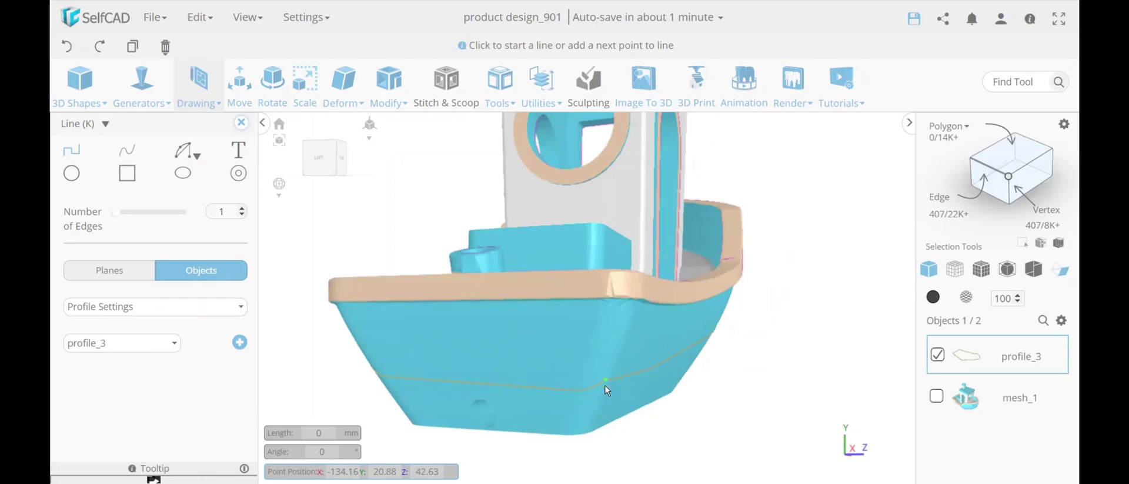
pyautogui.scroll(5, 641, 347)
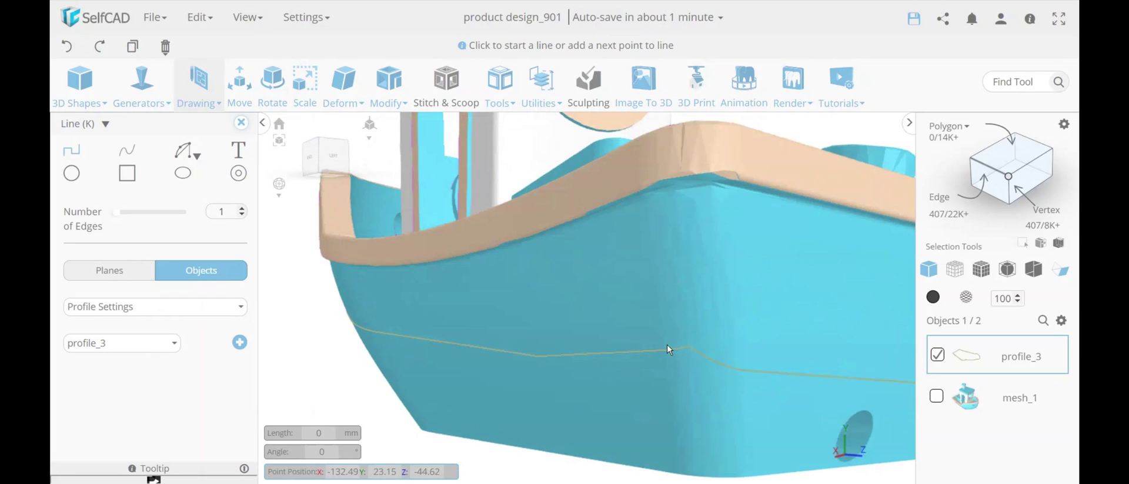
pyautogui.scroll(-6, 702, 370)
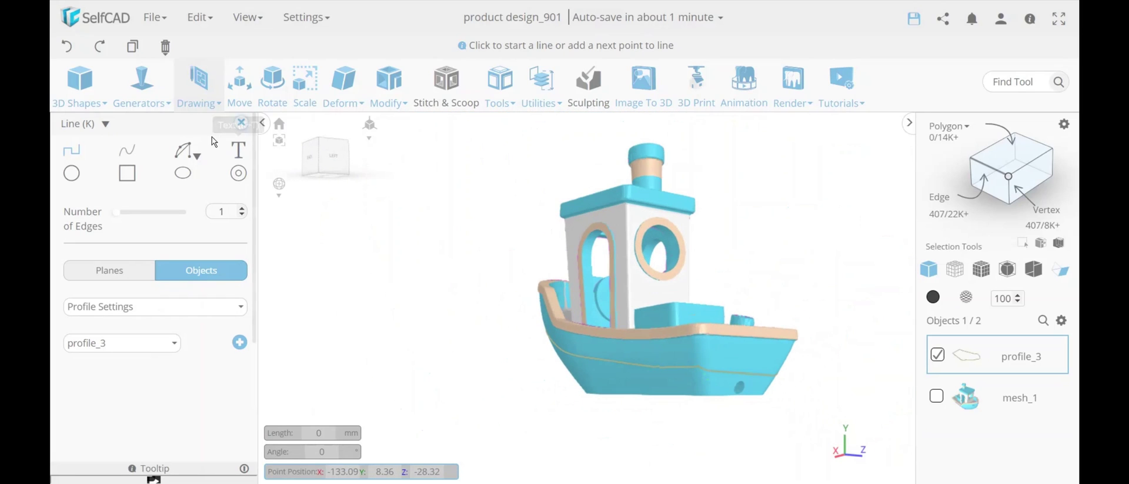
# Draw a 32-edge circle about 13.5 mm in diameter on the Bottom / Top plane beside the hull
pyautogui.click(130, 269)
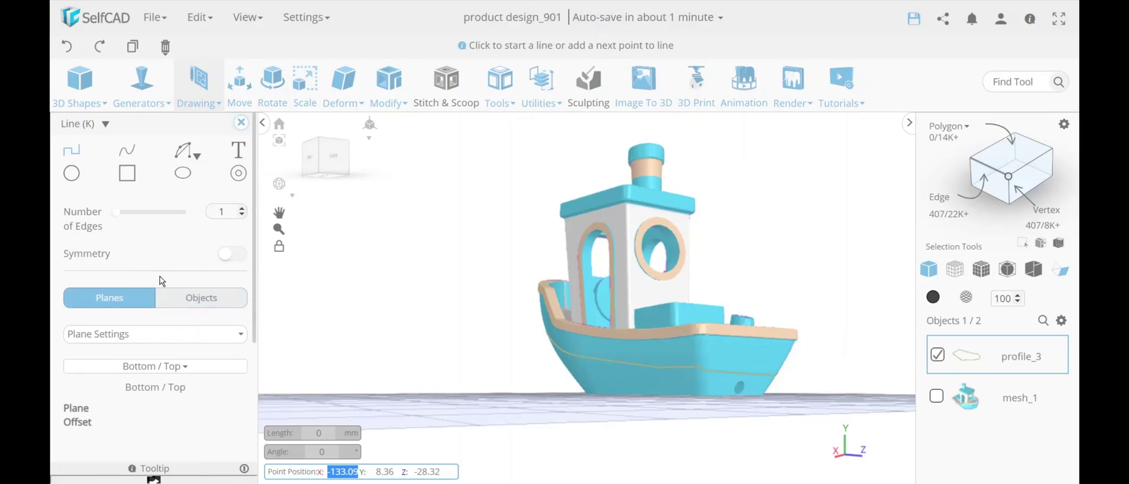
pyautogui.moveTo(496, 329); pyautogui.dragTo(560, 323, button='right')
pyautogui.click(72, 173)
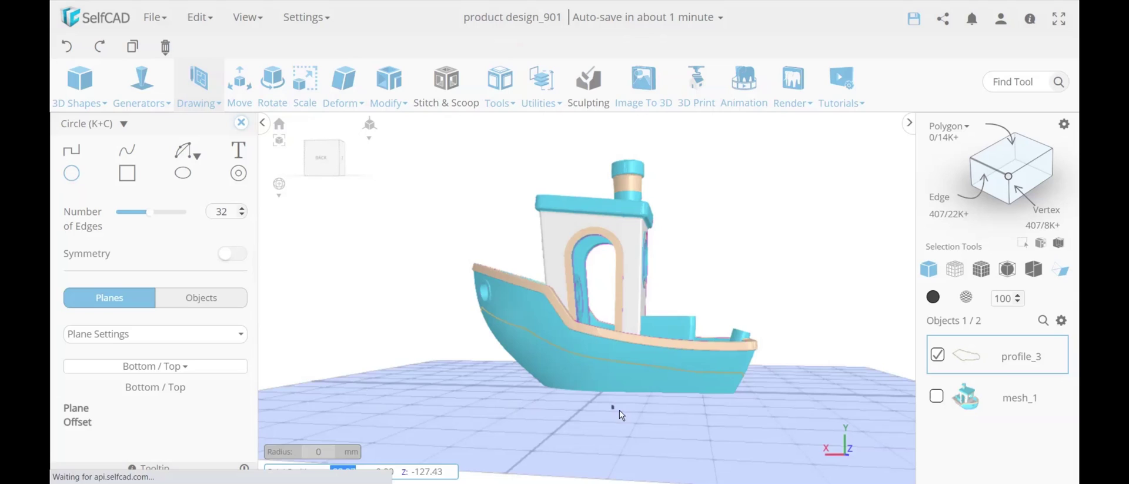
pyautogui.click(626, 414)
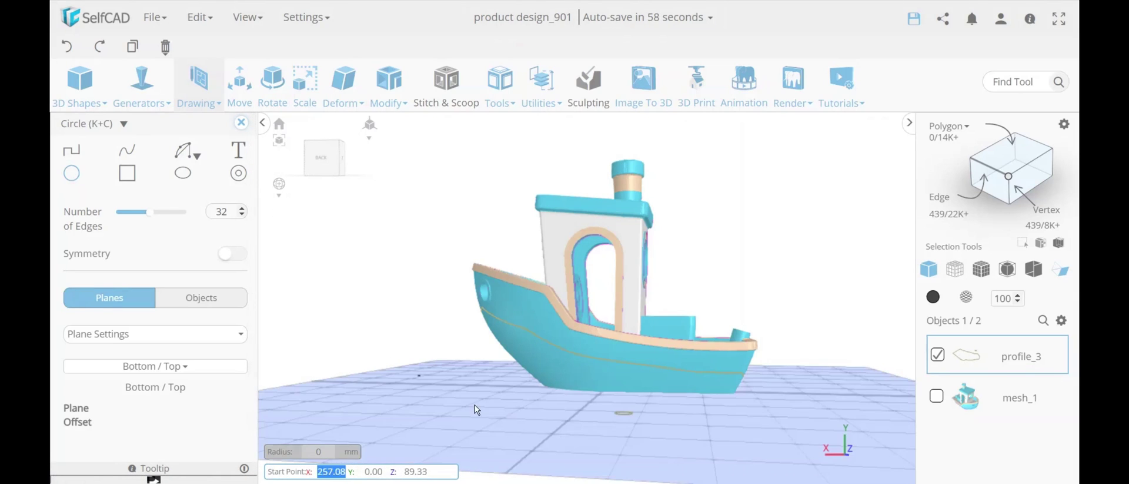
pyautogui.click(239, 123)
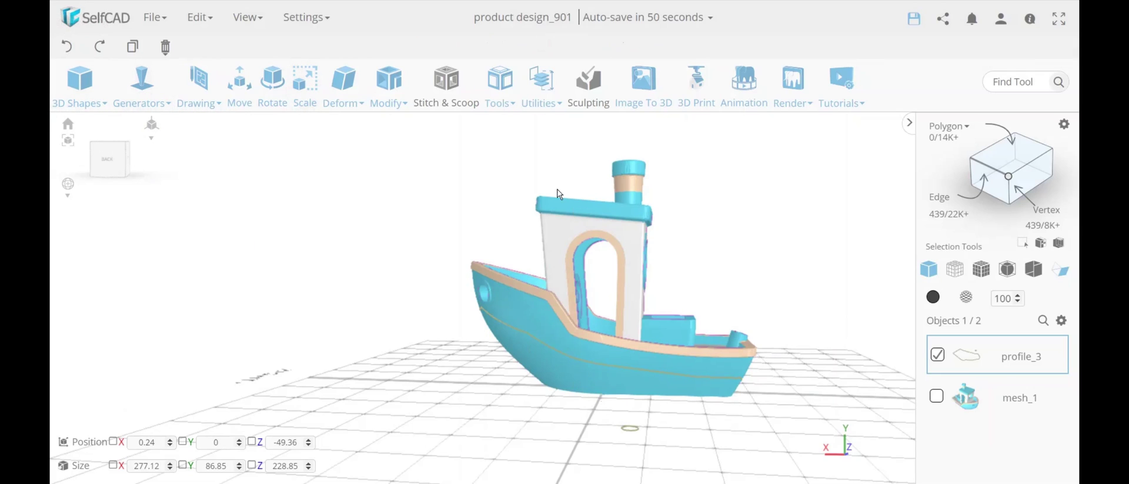
# Split the small circle from the hull line's profile into a separate object
pyautogui.click(1005, 151)
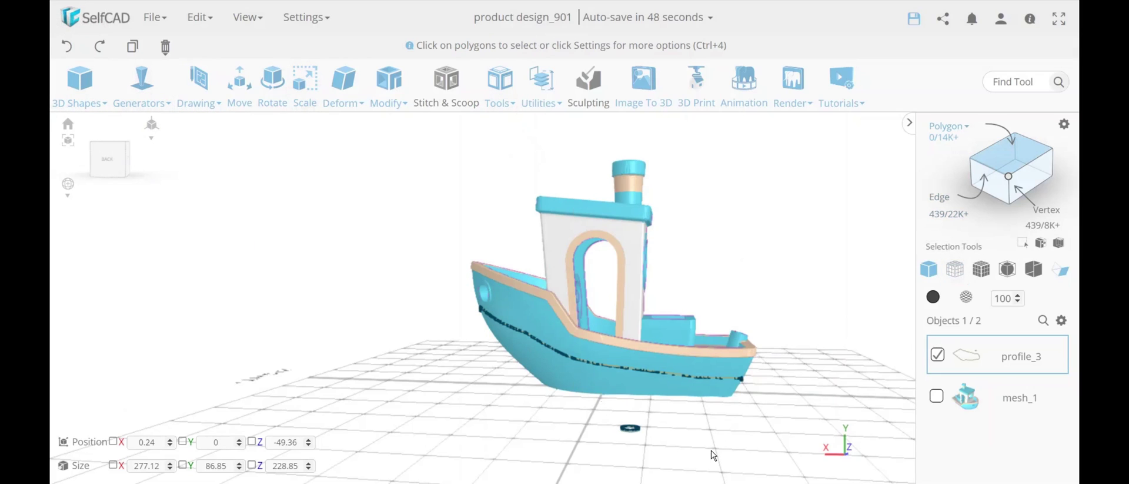
pyautogui.click(632, 430)
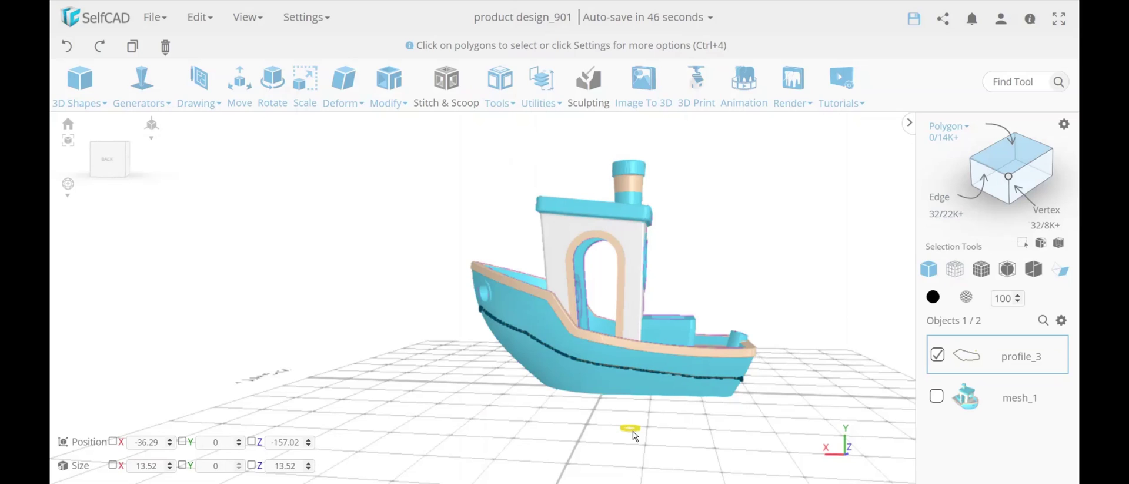
pyautogui.click(540, 82)
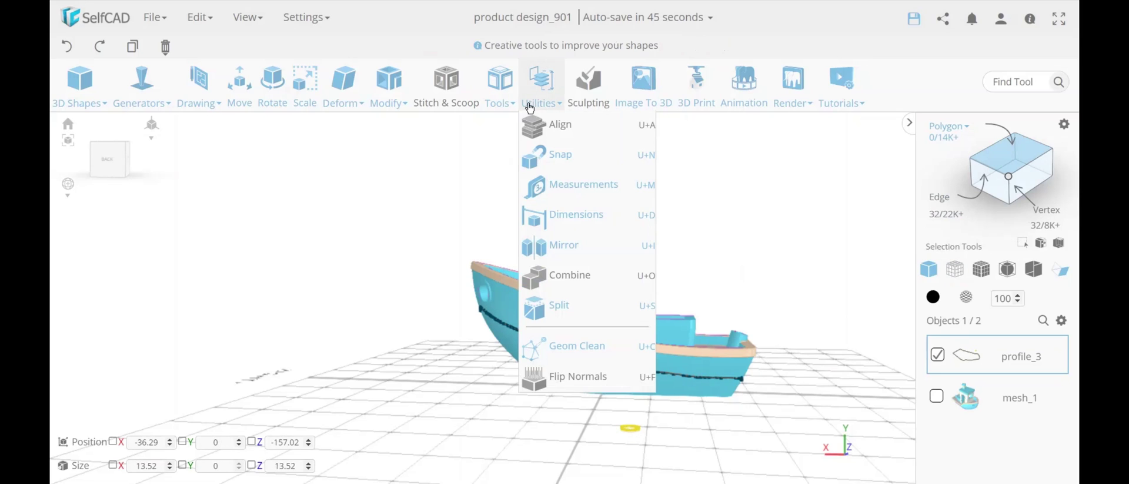
pyautogui.click(561, 303)
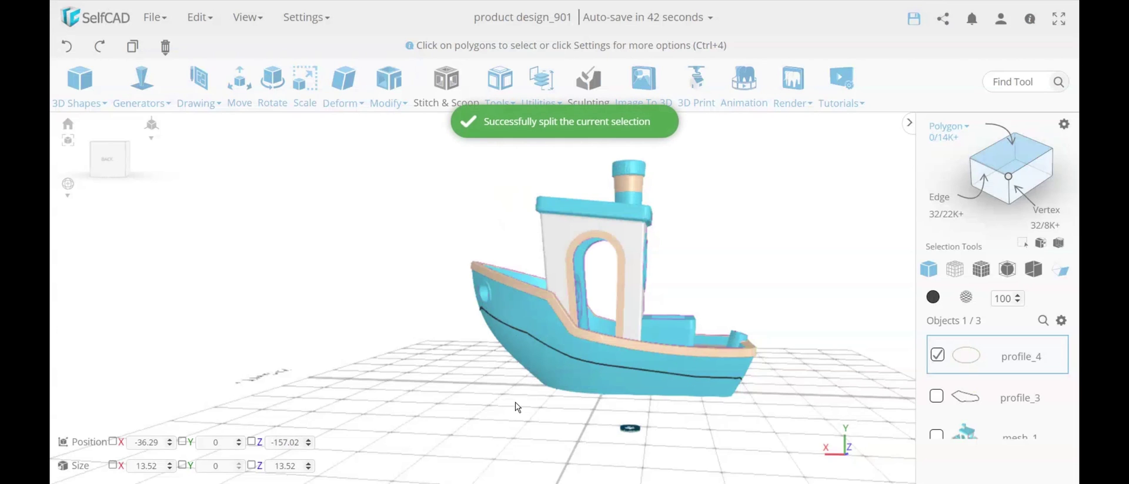
# Scale the circle profile to 5 mm in X and Z with both axes locked together
pyautogui.click(304, 82)
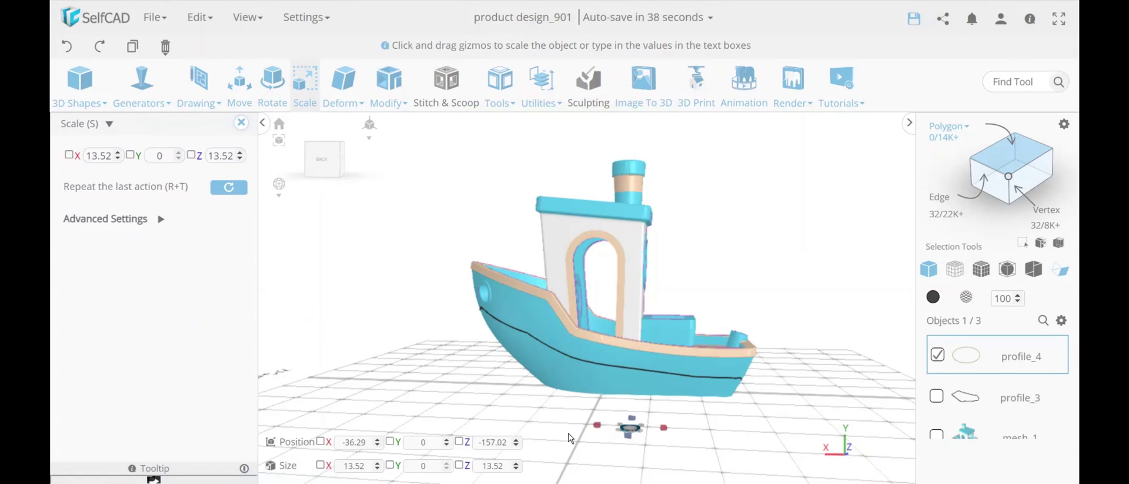
pyautogui.click(70, 156)
pyautogui.doubleClick(215, 161)
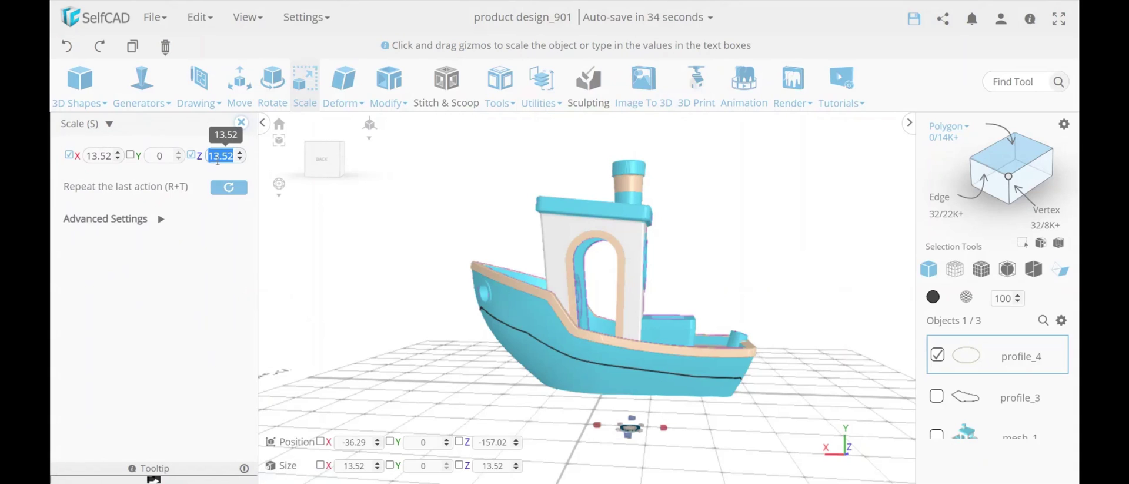
pyautogui.write('5')
pyautogui.press('Return')
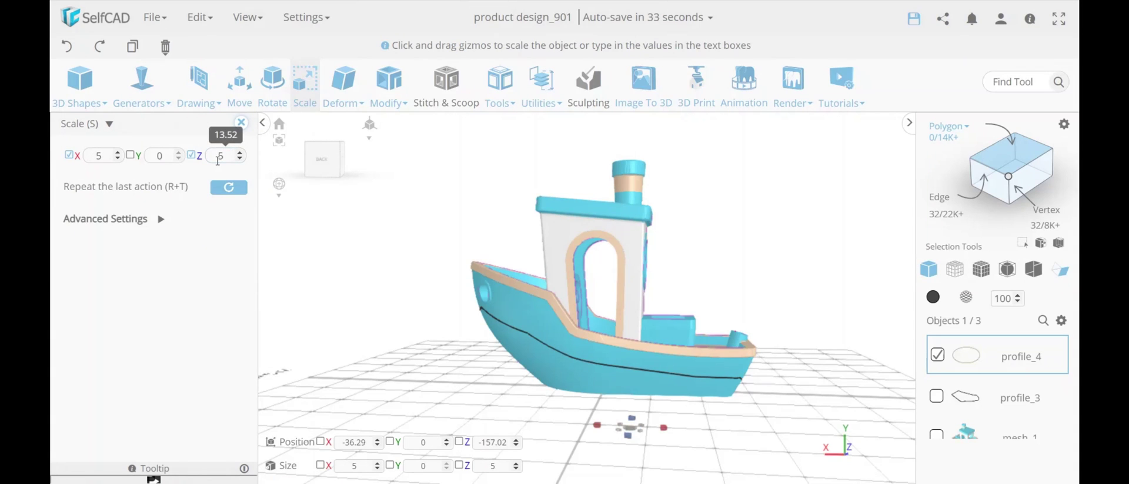
pyautogui.click(241, 122)
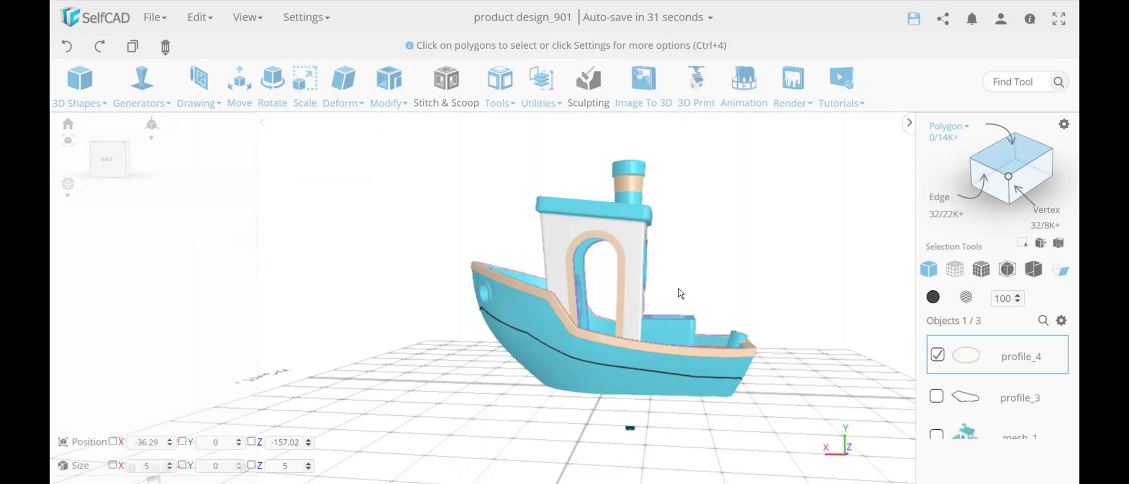
# Extrude the circle along the closed hull line with Follow Path, using start 0, end 100 and filled ends
pyautogui.click(937, 398)
pyautogui.moveTo(794, 430); pyautogui.dragTo(700, 422)
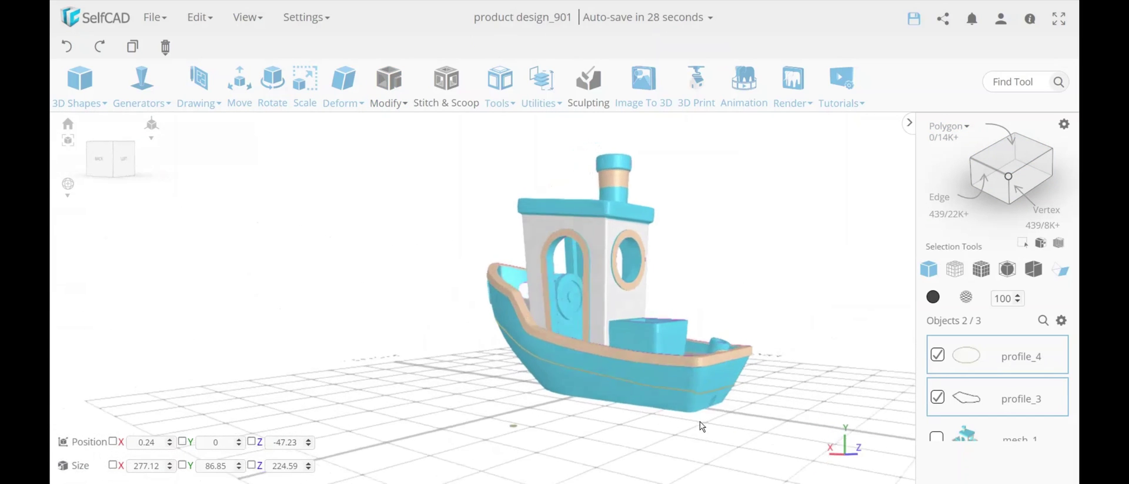
pyautogui.moveTo(702, 425); pyautogui.dragTo(766, 416, button='right')
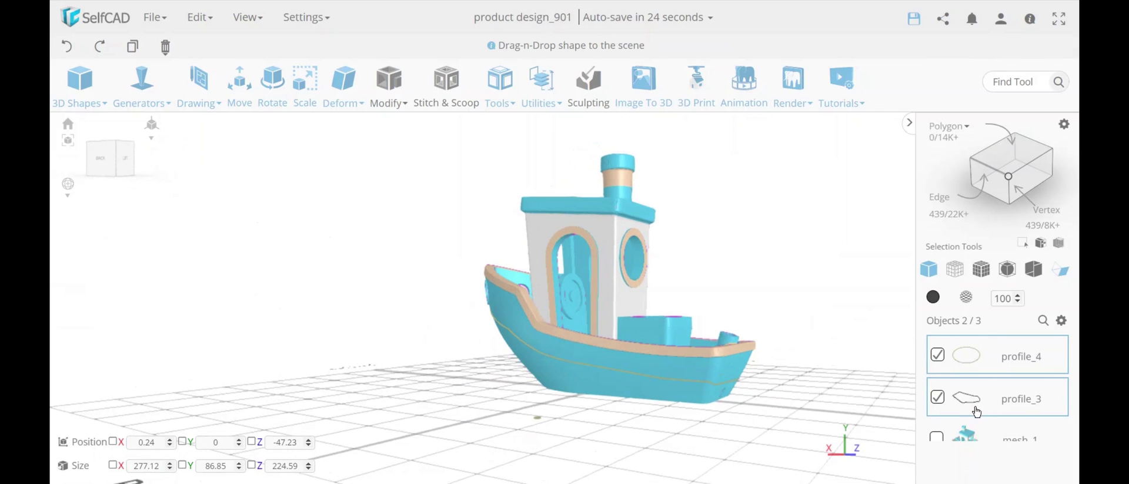
pyautogui.click(507, 81)
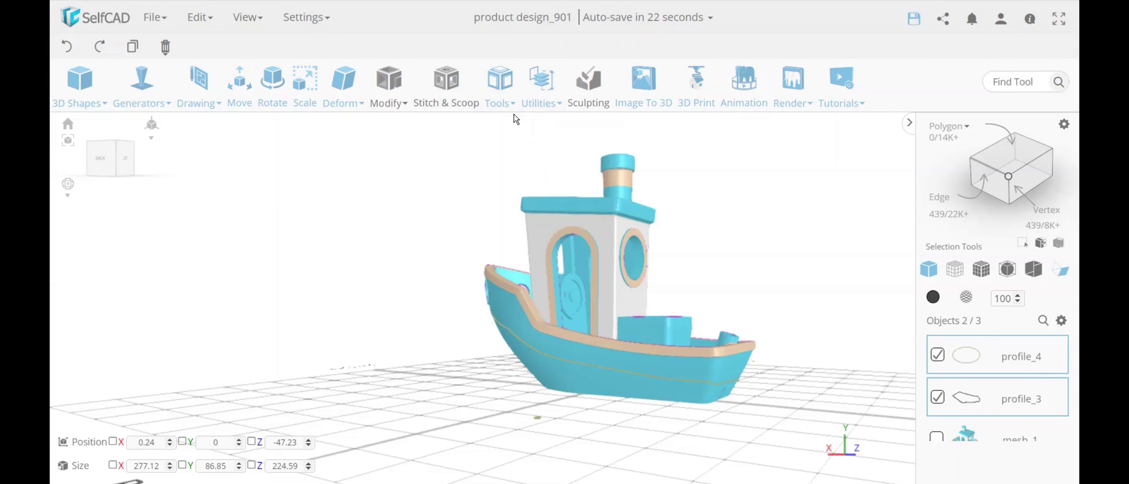
pyautogui.moveTo(507, 101)
pyautogui.click(535, 245)
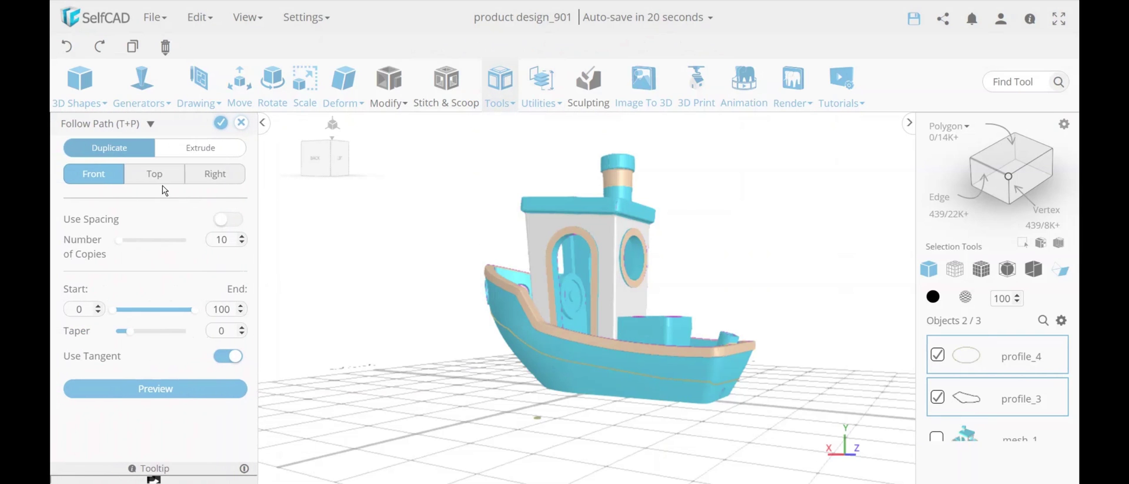
pyautogui.click(197, 148)
pyautogui.scroll(5, 497, 346)
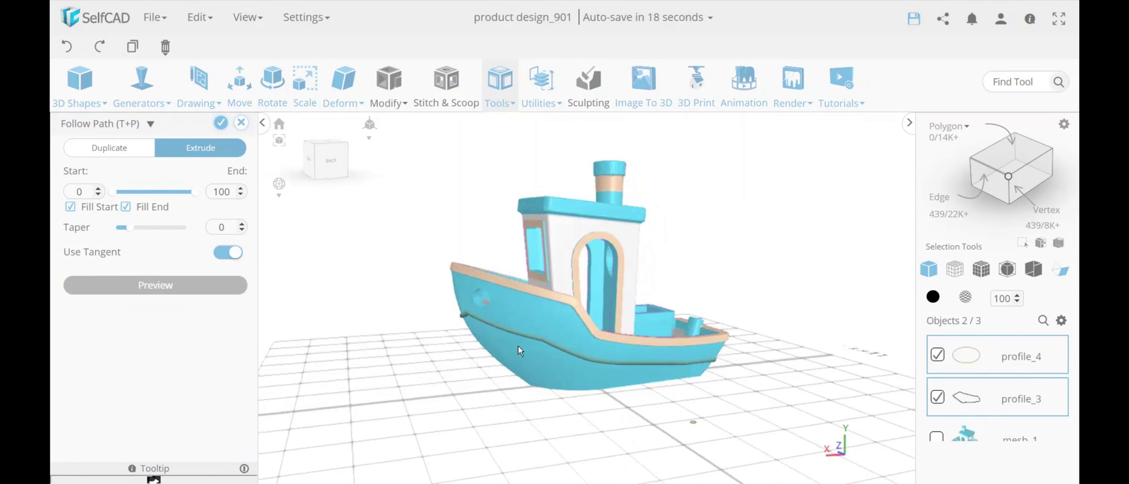
pyautogui.moveTo(481, 320); pyautogui.dragTo(199, 238)
pyautogui.click(221, 125)
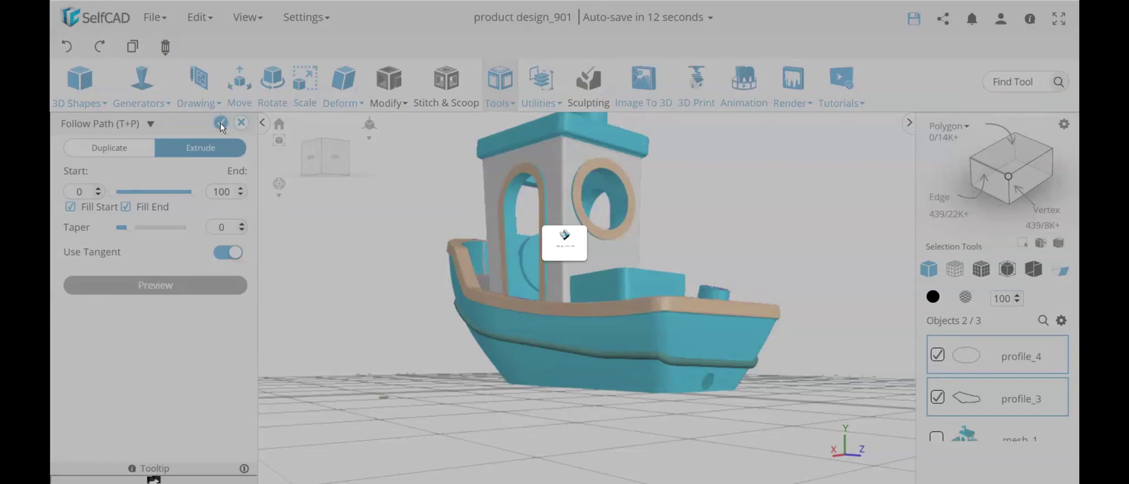
# Examine the extruded rail around the hull and its seam at the stern corner up close
pyautogui.scroll(10, 652, 355)
pyautogui.scroll(-10, 666, 355)
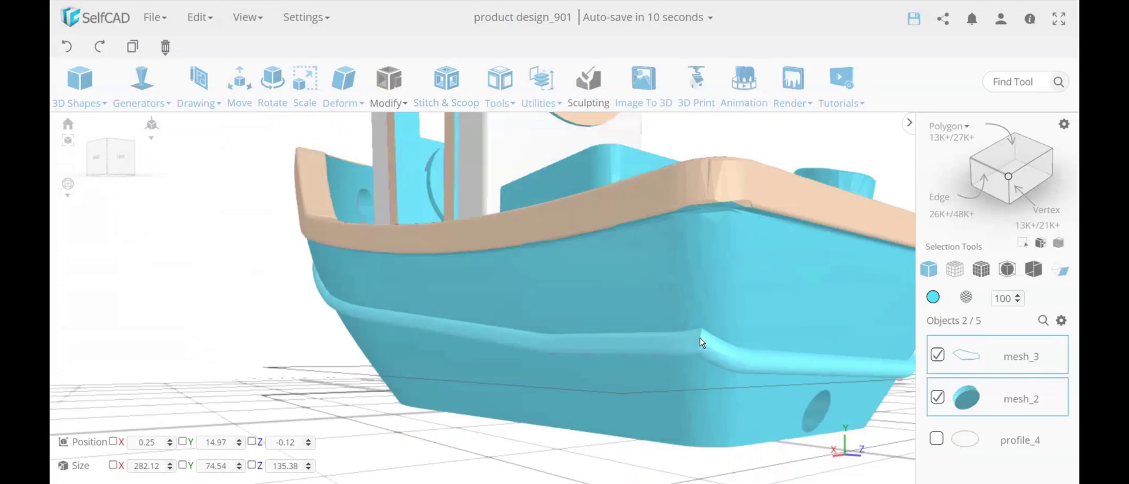
pyautogui.moveTo(700, 337); pyautogui.dragTo(404, 359)
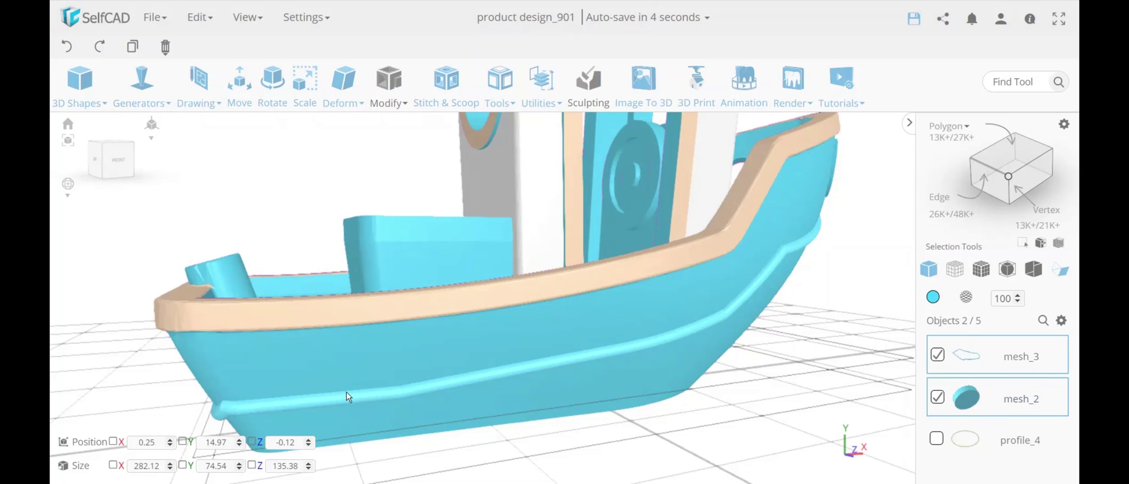
pyautogui.moveTo(347, 391); pyautogui.dragTo(443, 366)
pyautogui.scroll(10, 448, 366)
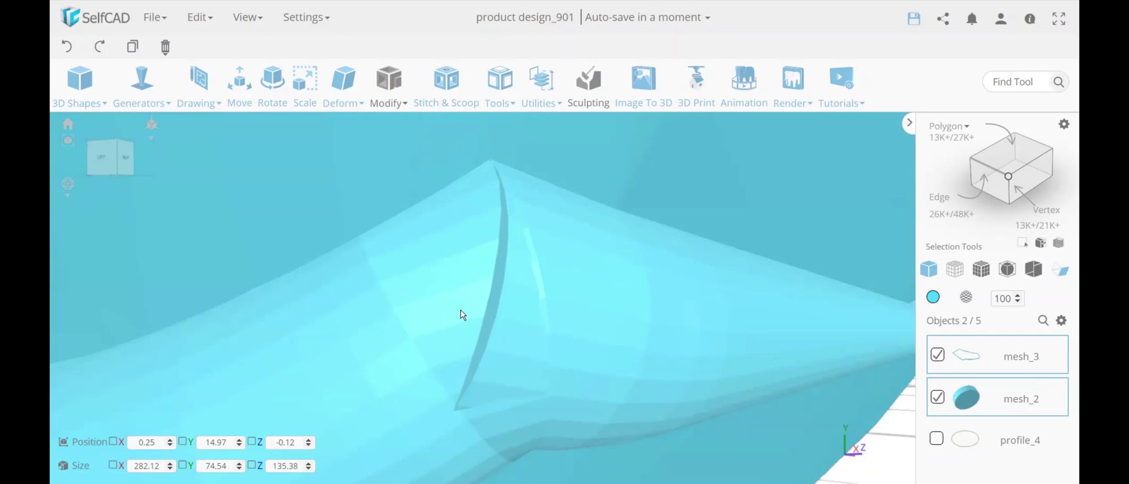
# Group the two selected rail meshes around the hull into a single object
pyautogui.scroll(-10, 459, 306)
pyautogui.moveTo(574, 390); pyautogui.dragTo(634, 392, button='right')
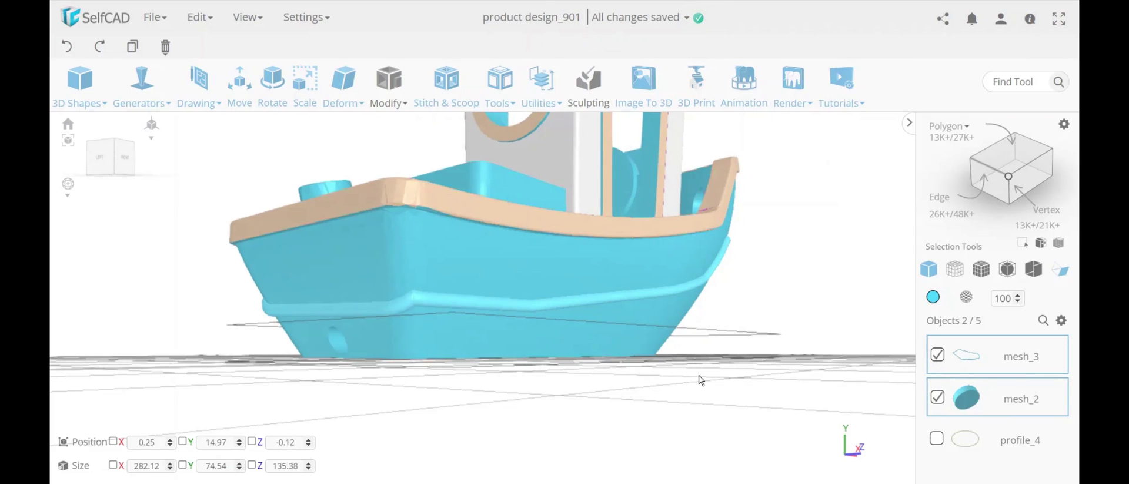
pyautogui.hotkey('ctrl', 'g')
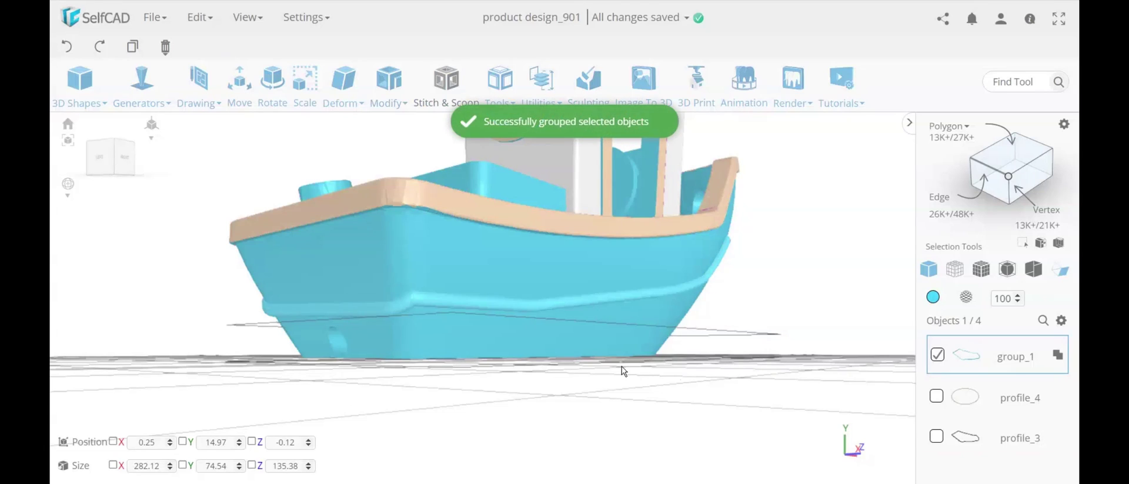
pyautogui.moveTo(622, 373); pyautogui.dragTo(594, 336, button='right')
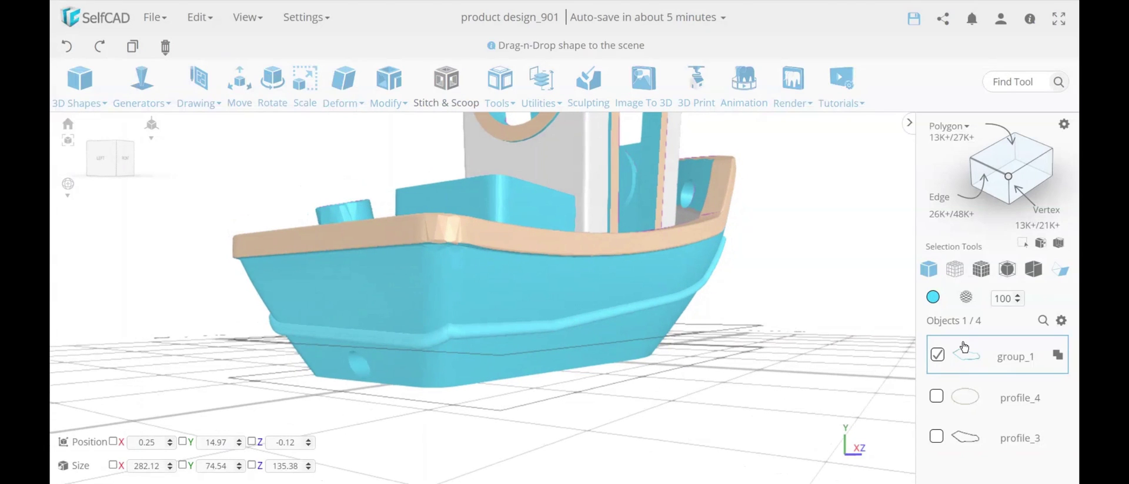
# Repair the grouped rail's mesh with Magic Fix at a detail level of 100
pyautogui.moveTo(496, 294); pyautogui.dragTo(651, 238, button='right')
pyautogui.moveTo(599, 260); pyautogui.dragTo(620, 366, button='right')
pyautogui.moveTo(614, 396); pyautogui.dragTo(235, 411, button='right')
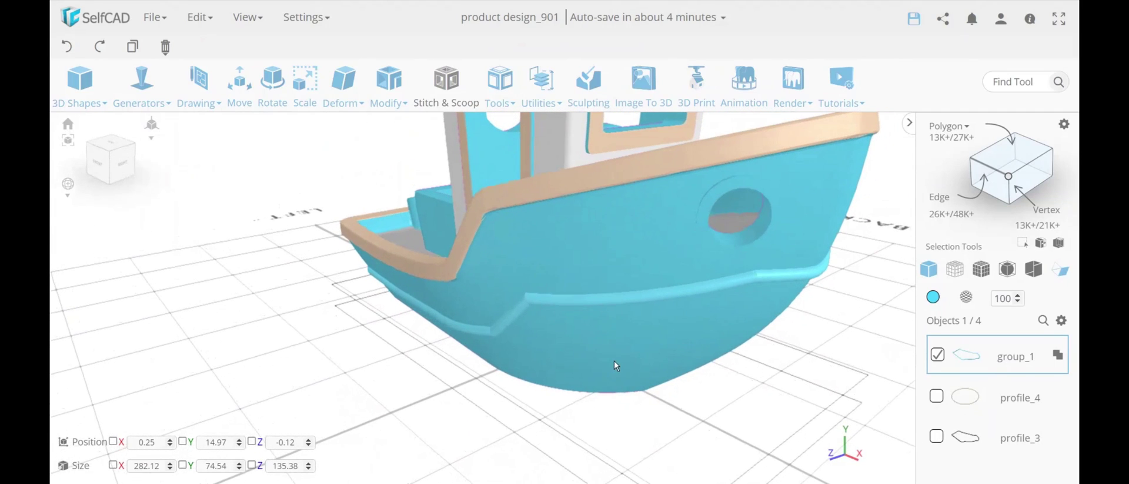
pyautogui.moveTo(614, 360); pyautogui.dragTo(749, 323, button='right')
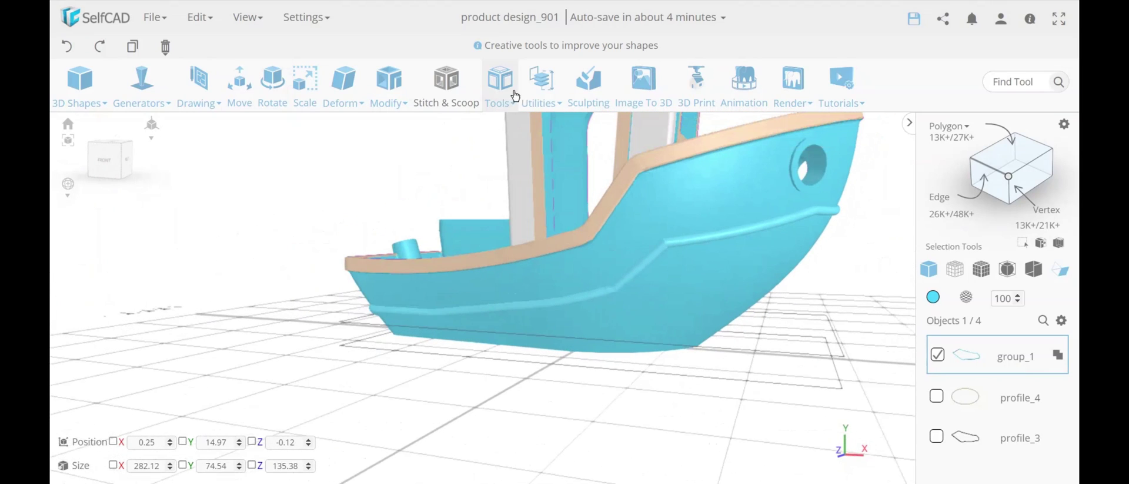
pyautogui.click(537, 91)
pyautogui.click(497, 91)
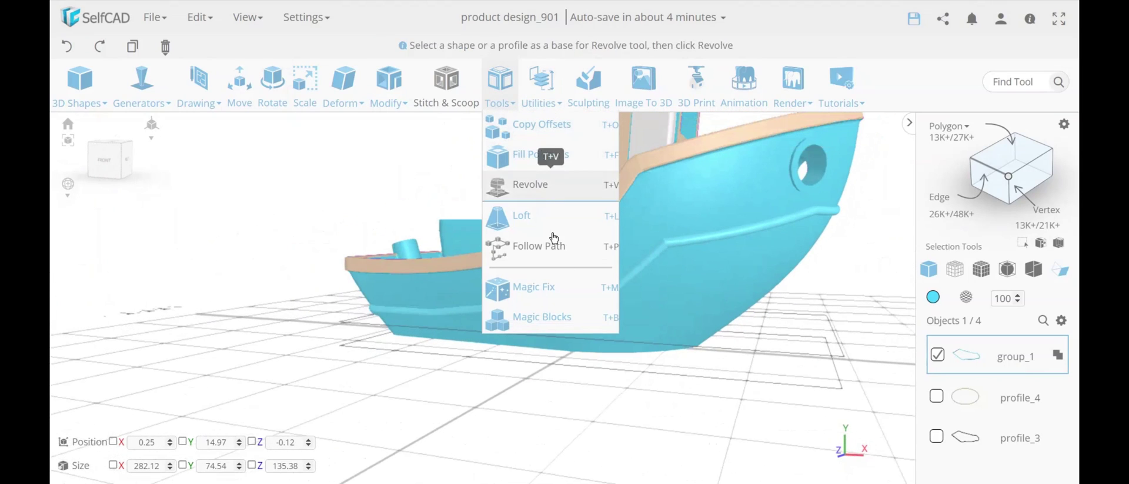
pyautogui.click(568, 294)
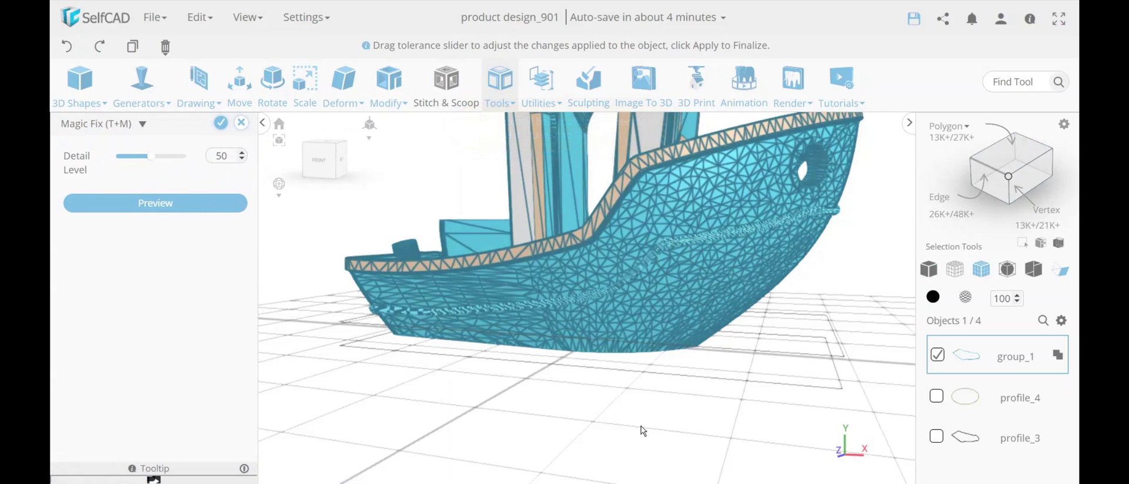
pyautogui.moveTo(642, 430); pyautogui.dragTo(771, 395)
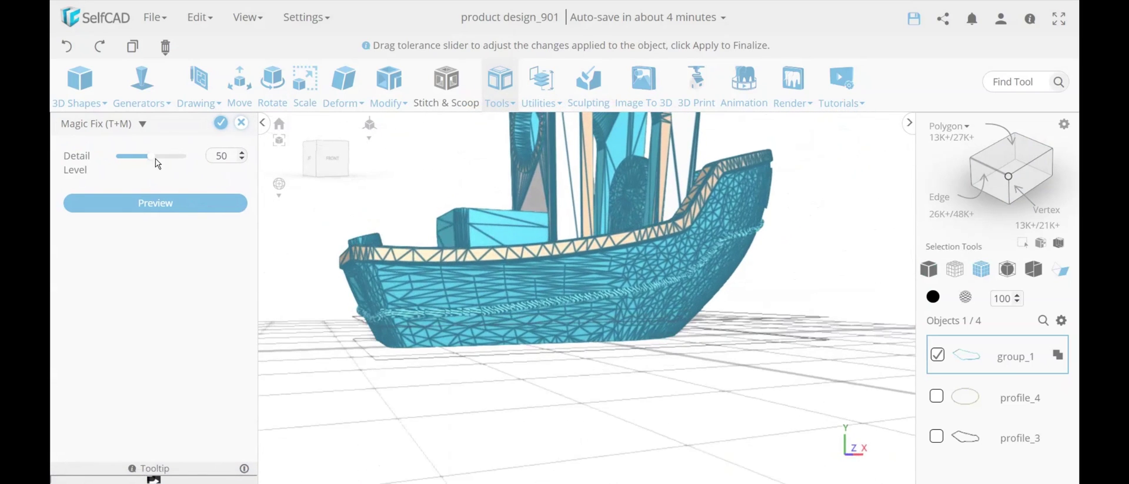
pyautogui.moveTo(160, 161); pyautogui.dragTo(196, 158)
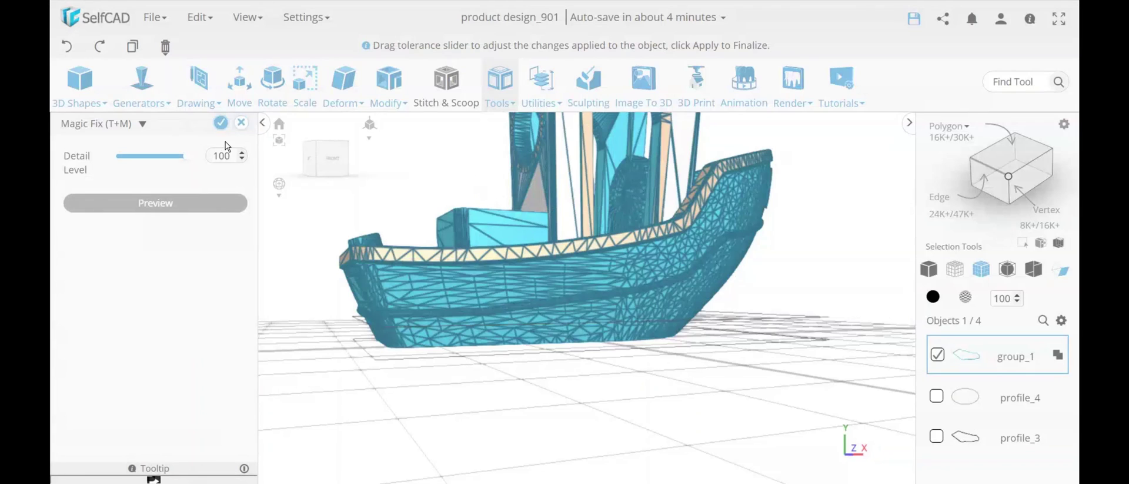
pyautogui.click(219, 124)
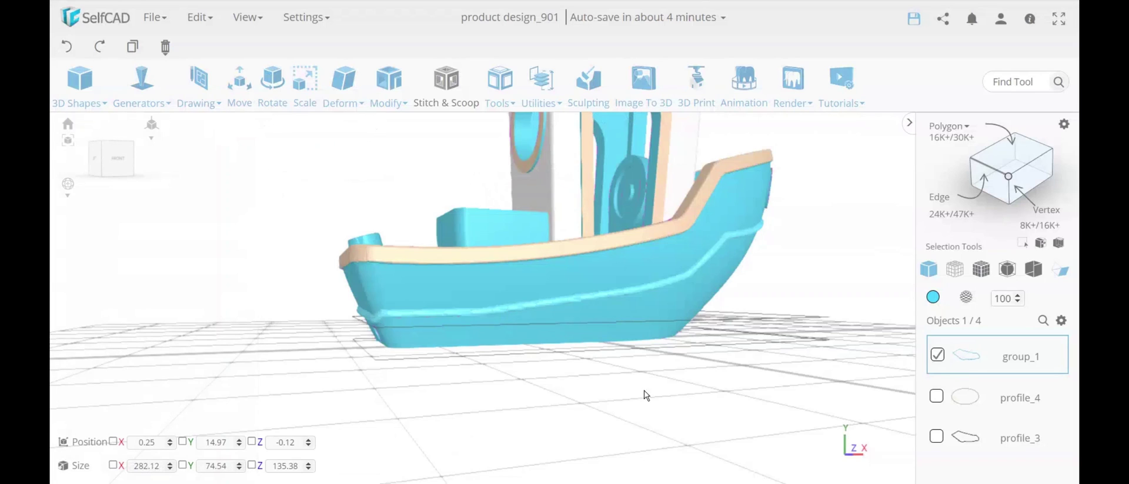
# Color the grouped rail around the hull navy blue from the palette
pyautogui.moveTo(647, 396); pyautogui.dragTo(619, 386, button='right')
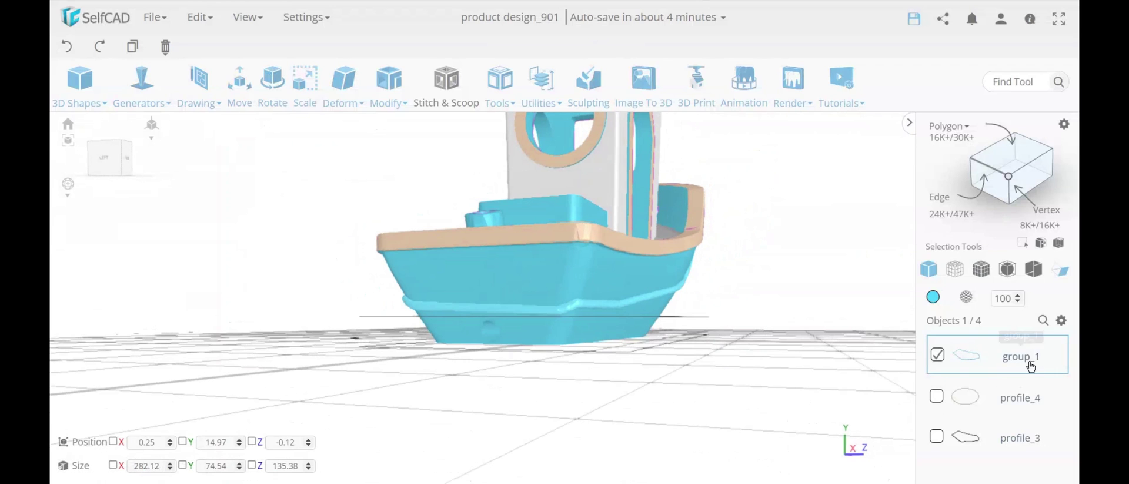
pyautogui.moveTo(432, 402); pyautogui.dragTo(939, 408, button='right')
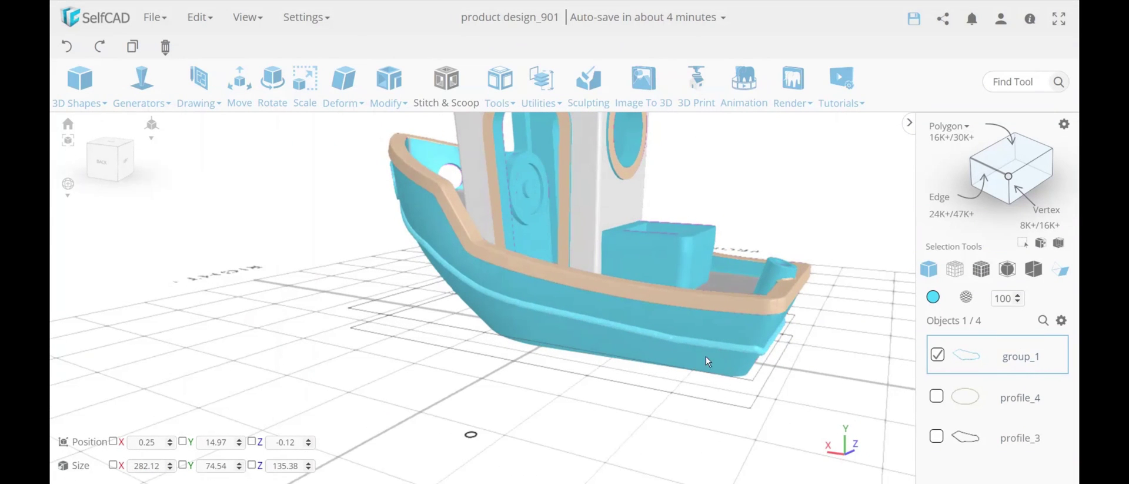
pyautogui.moveTo(582, 355); pyautogui.dragTo(614, 356, button='right')
pyautogui.moveTo(568, 267); pyautogui.dragTo(742, 327, button='right')
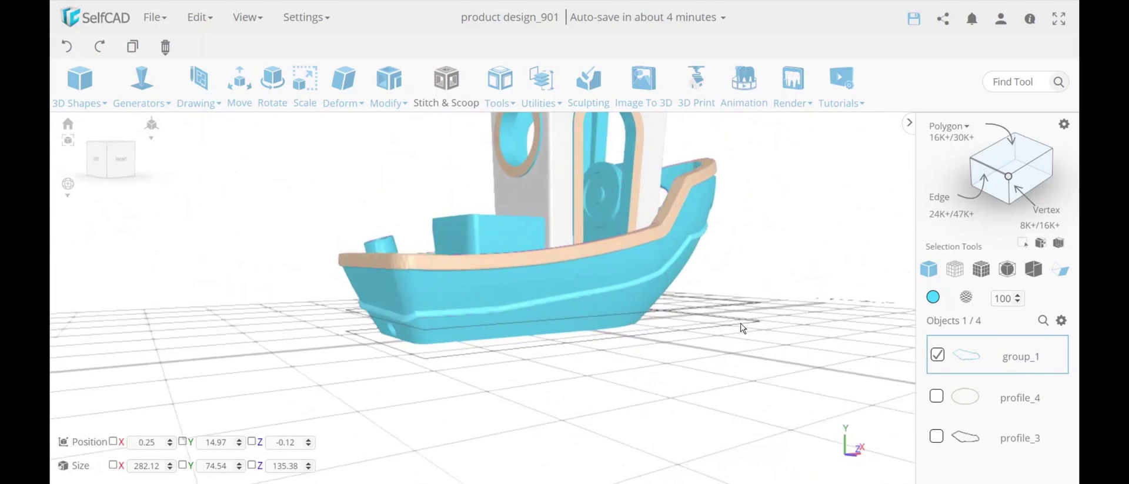
pyautogui.click(933, 296)
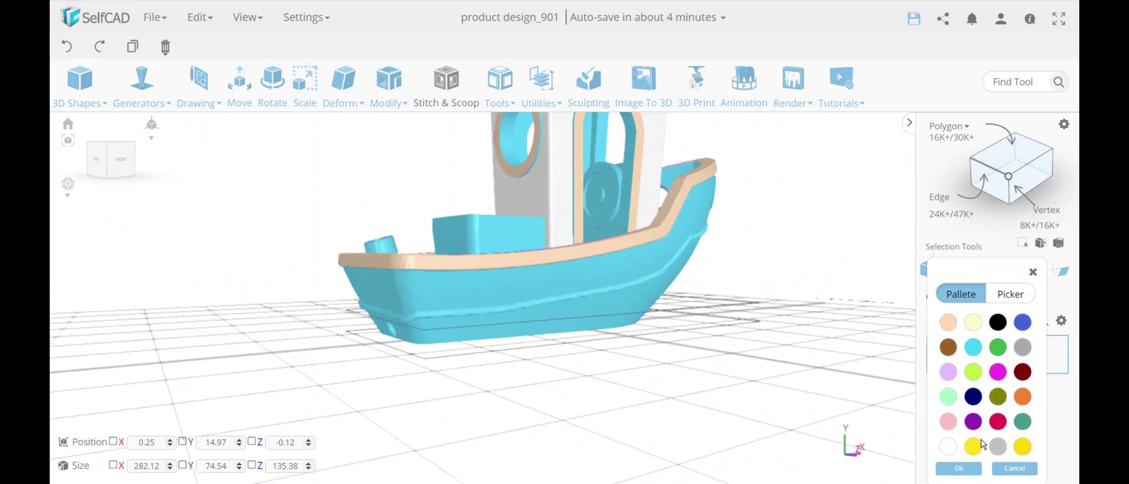
pyautogui.click(976, 403)
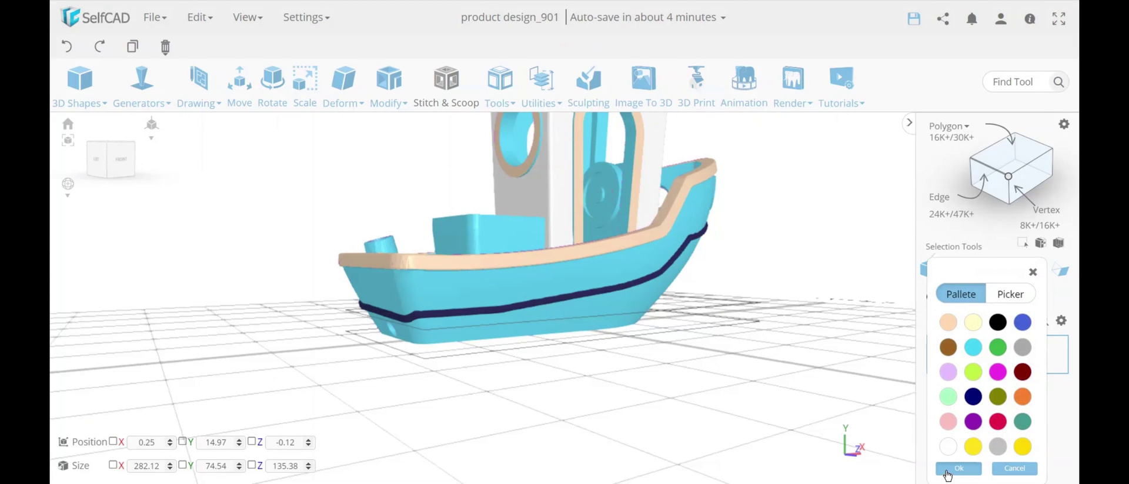
pyautogui.click(958, 468)
# Add the boat mesh to the selection and subtract the grouped rail from it with Stitch & Scoop's Difference mode
pyautogui.scroll(-1, 982, 400)
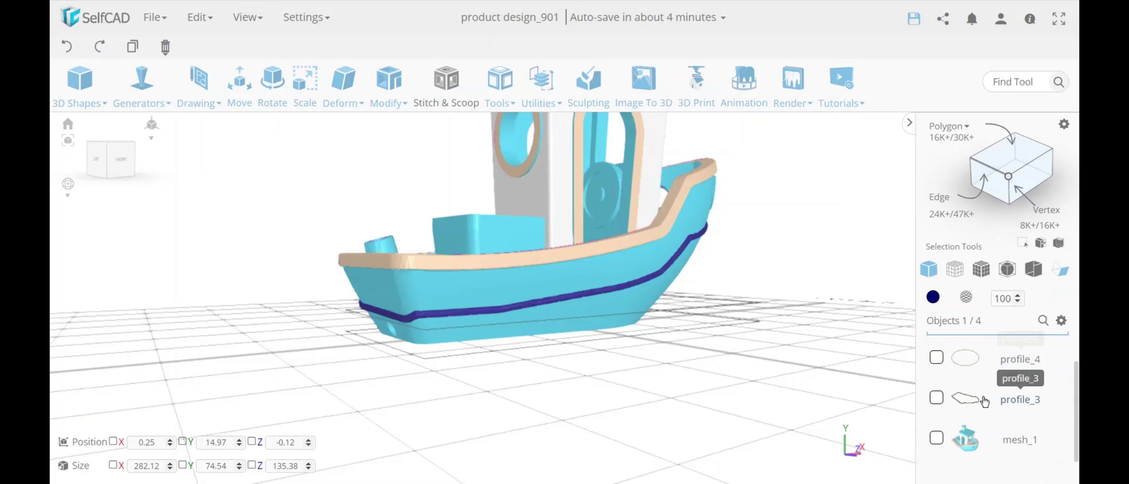
pyautogui.click(612, 272)
pyautogui.click(447, 82)
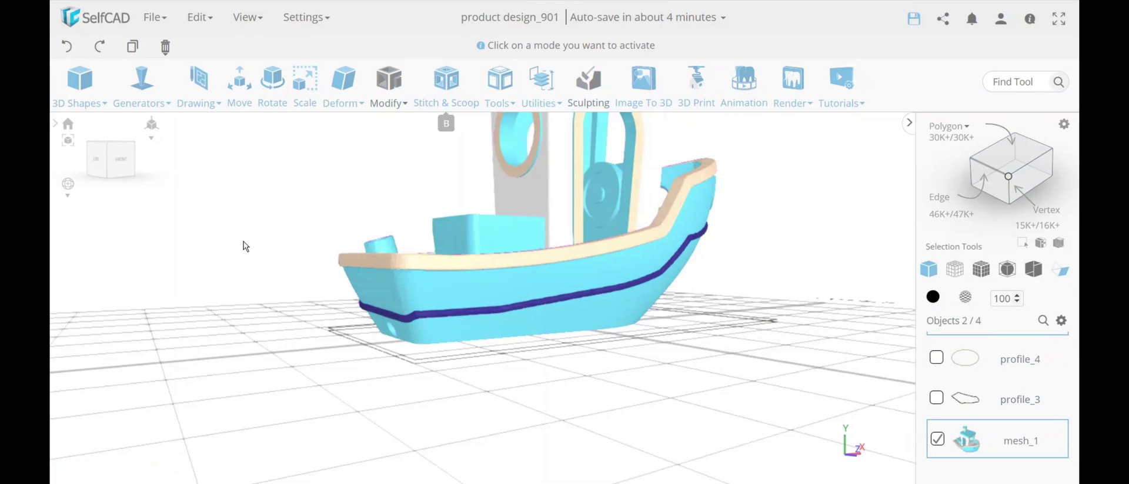
pyautogui.click(153, 166)
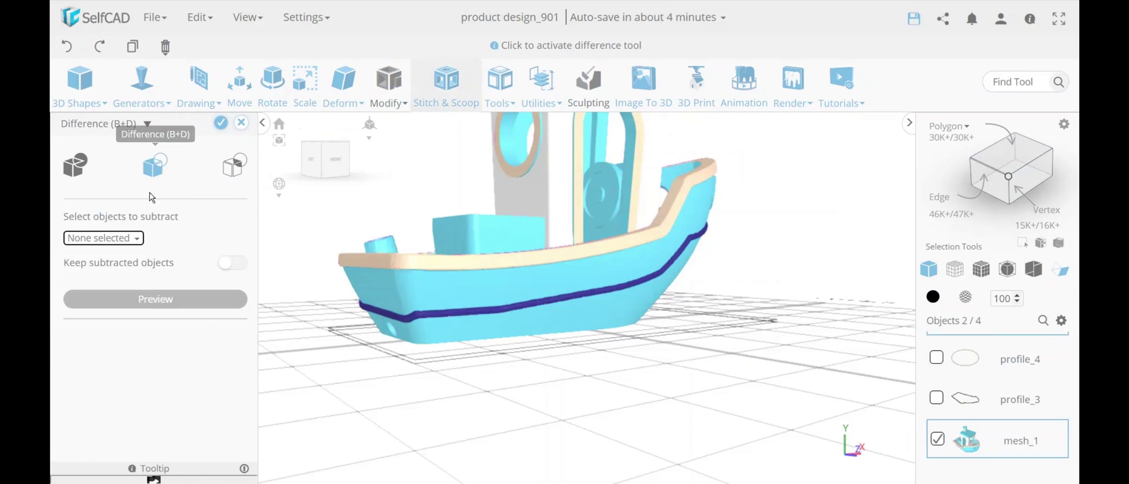
pyautogui.click(130, 240)
pyautogui.click(117, 274)
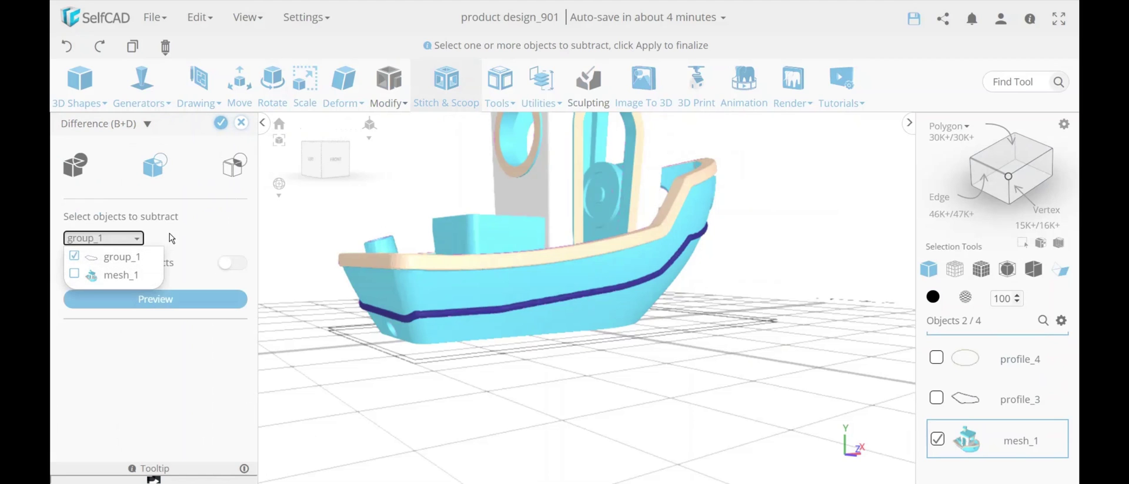
pyautogui.click(174, 231)
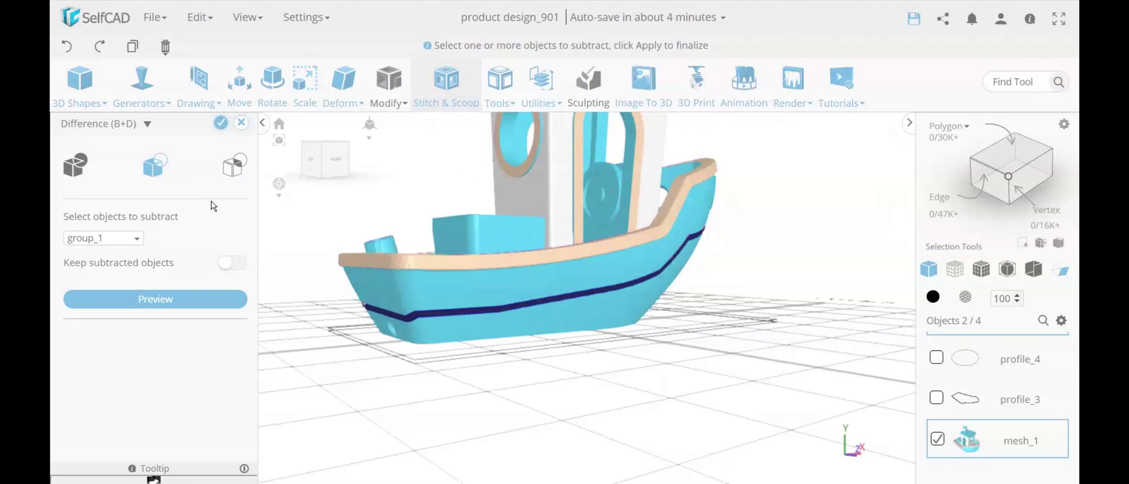
pyautogui.click(220, 123)
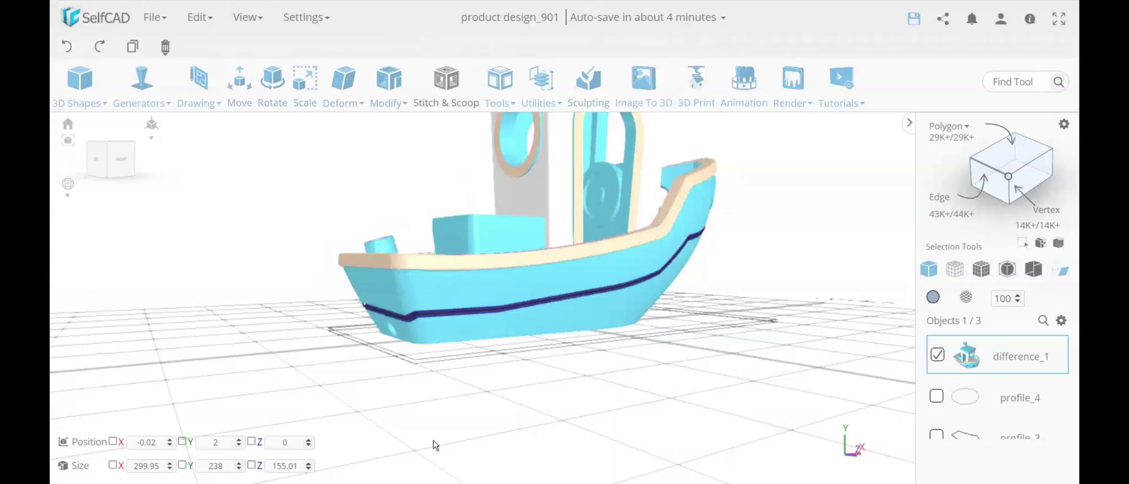
# Select the hull's side polygons below the navy groove using polygon selection with Deep Selection turned on
pyautogui.moveTo(435, 445); pyautogui.dragTo(296, 438)
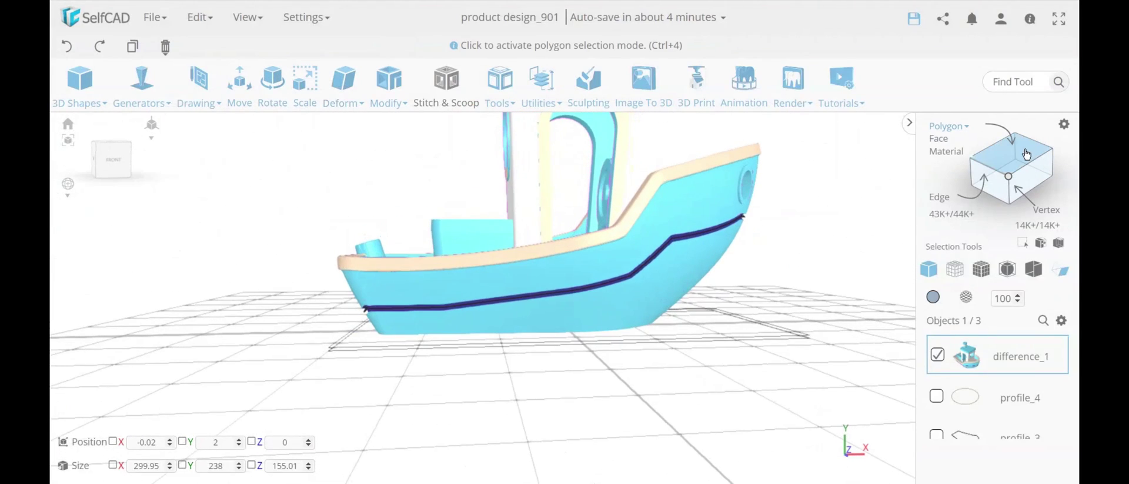
pyautogui.click(950, 124)
pyautogui.click(690, 275)
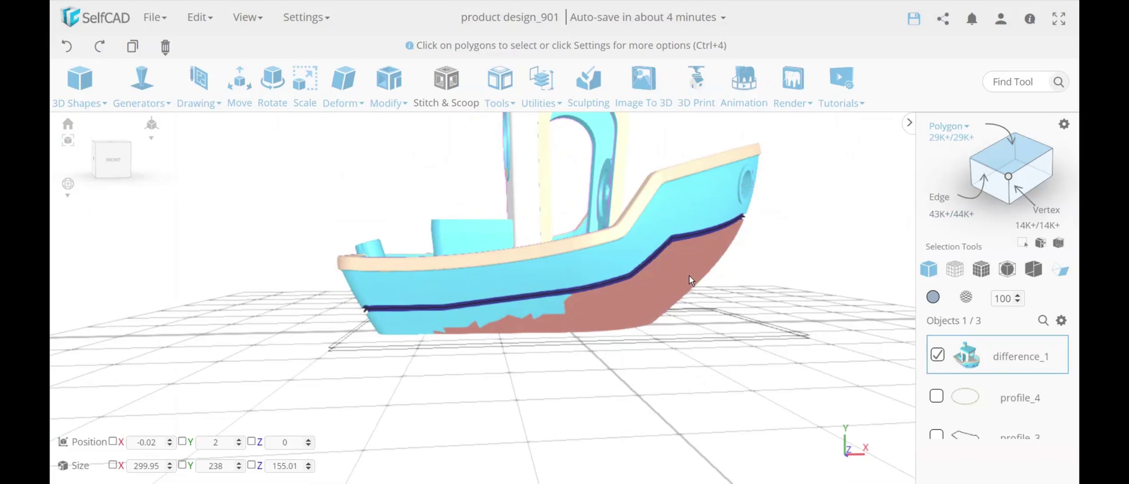
pyautogui.click(689, 276)
pyautogui.click(1064, 124)
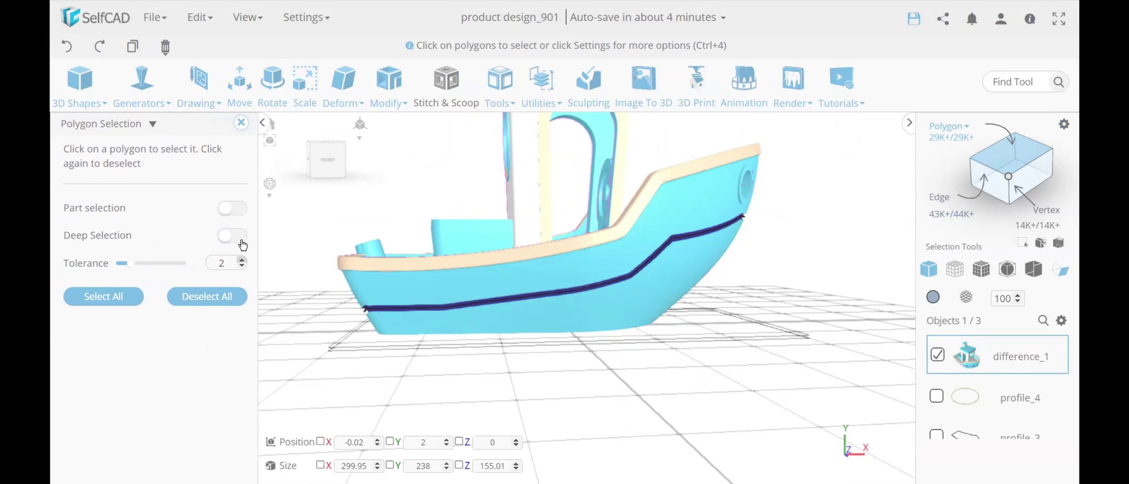
pyautogui.click(585, 316)
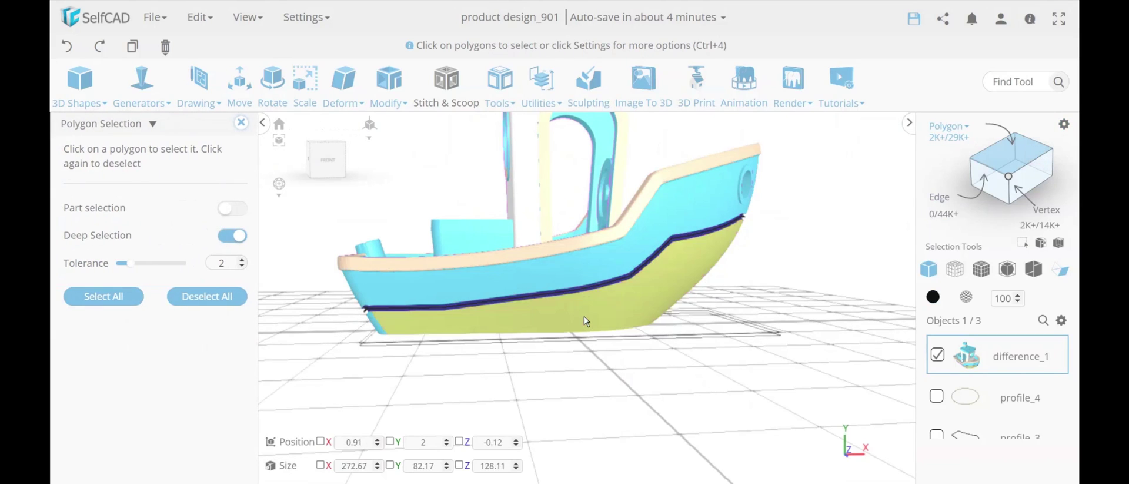
# Add the lower stern polygons to the selection and color the lower hull light purple
pyautogui.moveTo(584, 316); pyautogui.dragTo(640, 388)
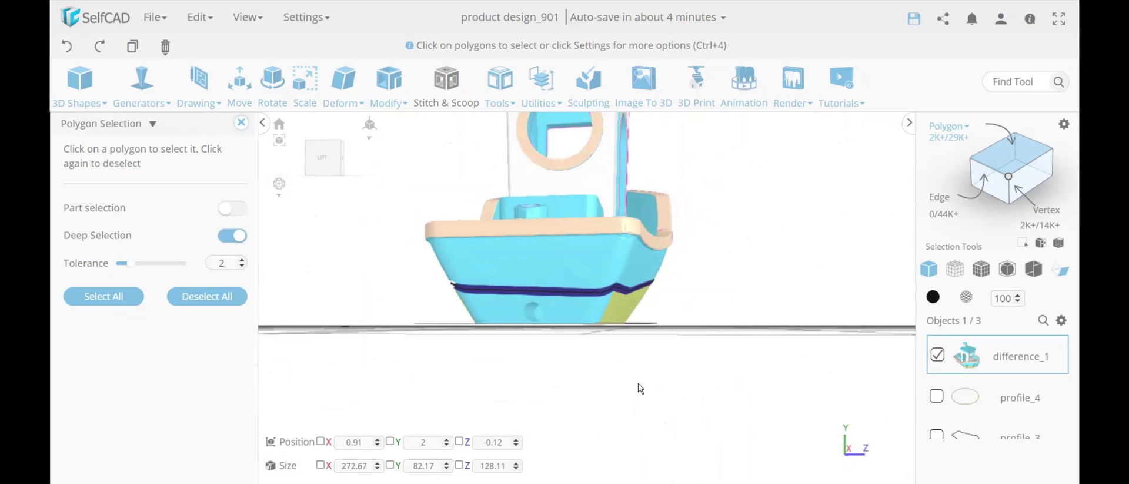
pyautogui.click(600, 315)
pyautogui.moveTo(600, 314); pyautogui.dragTo(476, 390)
pyautogui.click(242, 122)
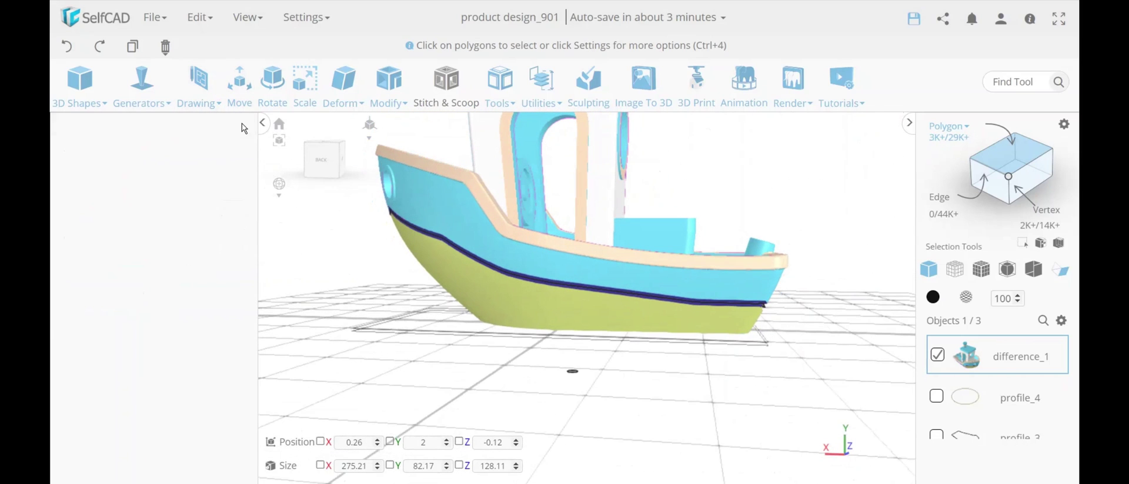
pyautogui.click(933, 296)
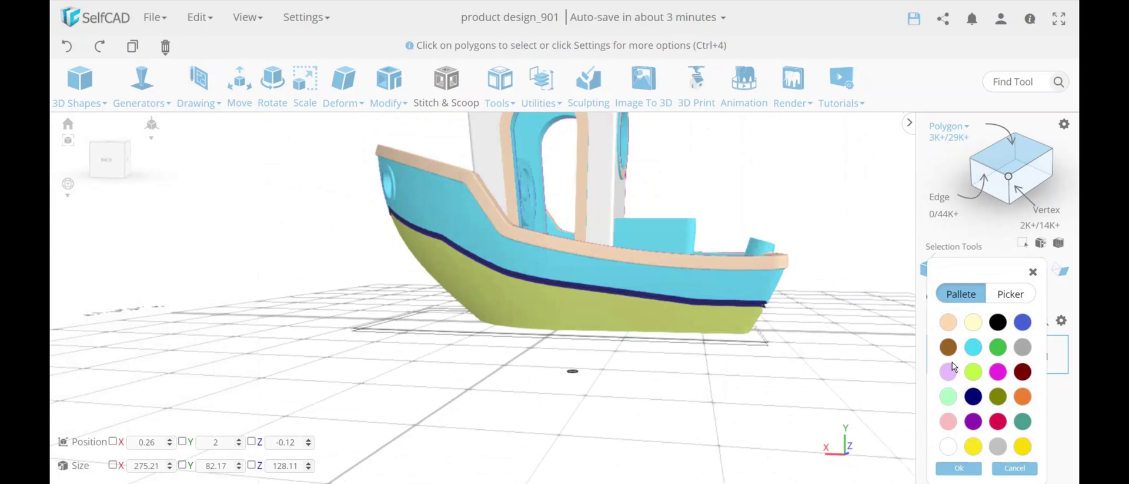
pyautogui.click(945, 470)
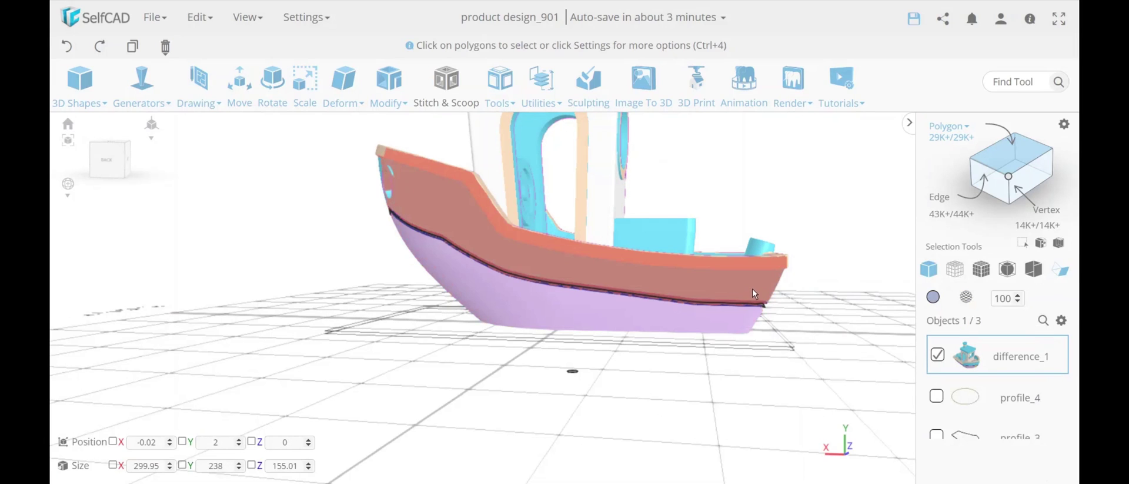
# Turn on Deep Selection for polygon selection and select the upper hull polygons above the navy groove
pyautogui.click(1065, 125)
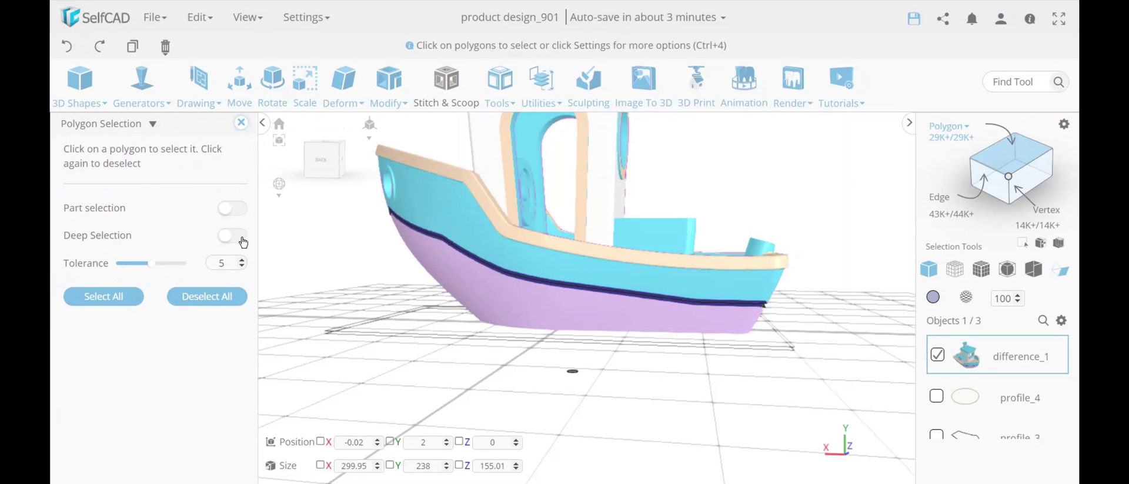
pyautogui.click(243, 238)
pyautogui.click(611, 270)
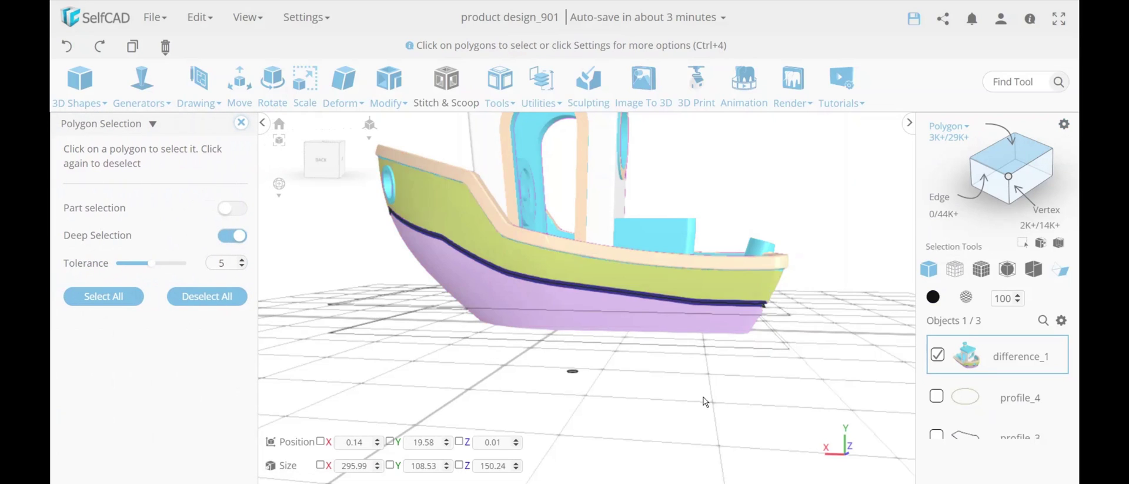
pyautogui.moveTo(704, 401); pyautogui.dragTo(444, 401)
pyautogui.moveTo(631, 438); pyautogui.dragTo(332, 438)
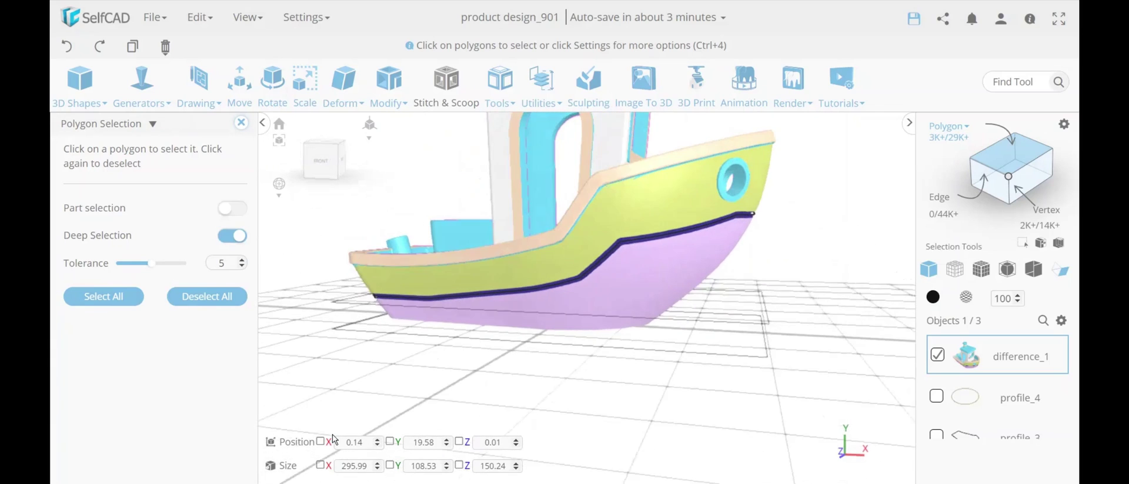
pyautogui.moveTo(682, 437); pyautogui.dragTo(513, 422)
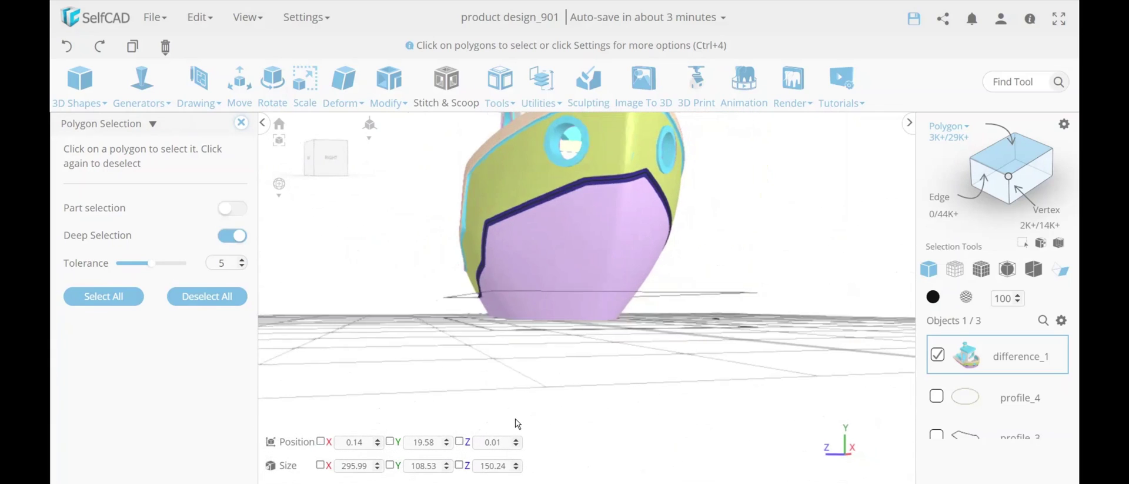
# Color the selected upper hull polygons orange from the palette
pyautogui.click(241, 123)
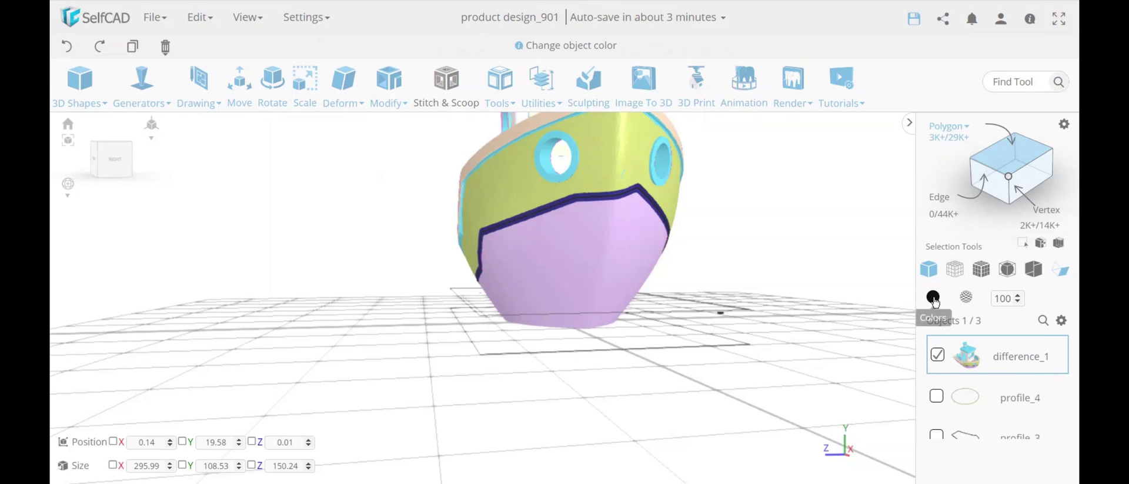
pyautogui.click(934, 297)
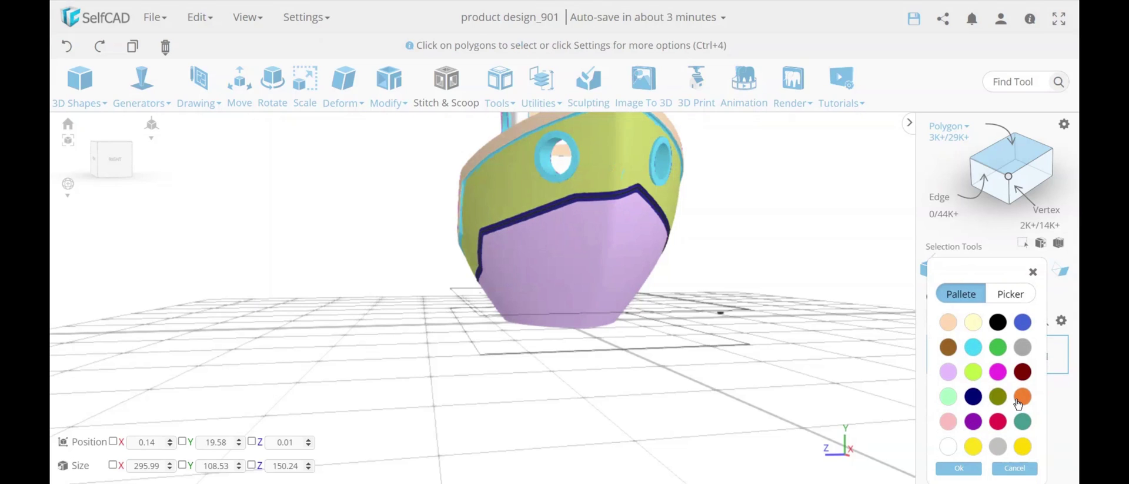
pyautogui.click(1021, 399)
pyautogui.click(960, 469)
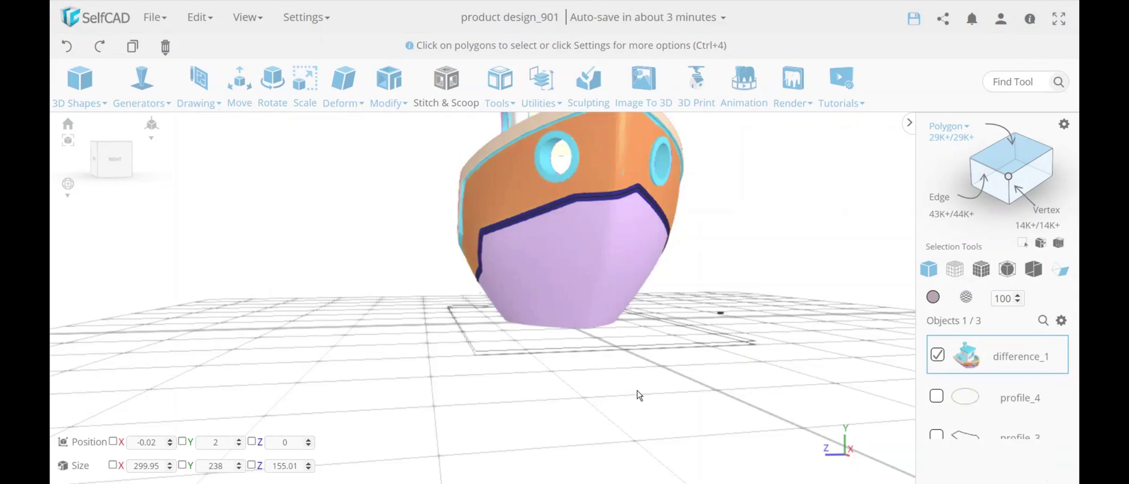
# Switch to Material selection and select the orange upper hull, then the light purple lower hull
pyautogui.moveTo(637, 396); pyautogui.dragTo(553, 351)
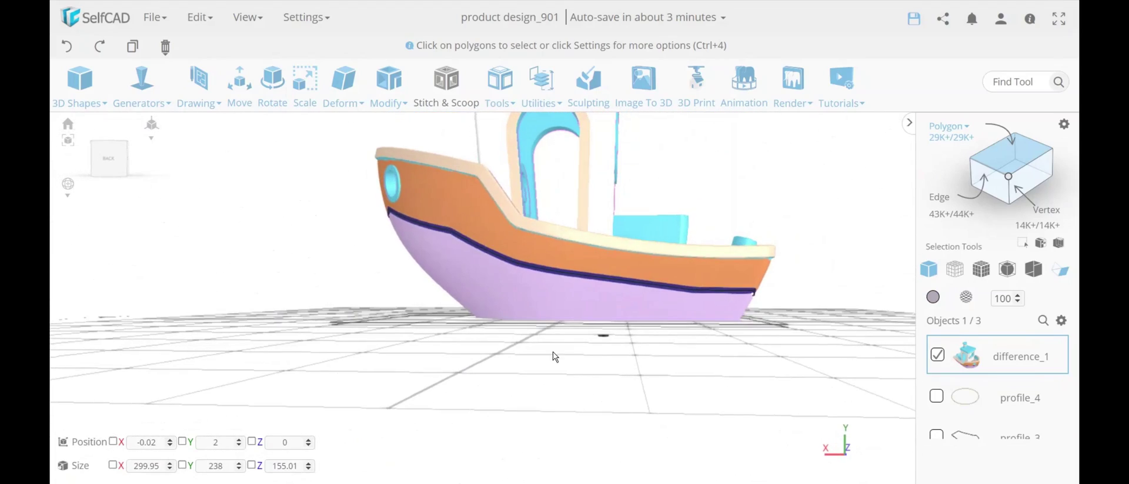
pyautogui.moveTo(823, 337); pyautogui.dragTo(748, 379)
pyautogui.scroll(3, 749, 312)
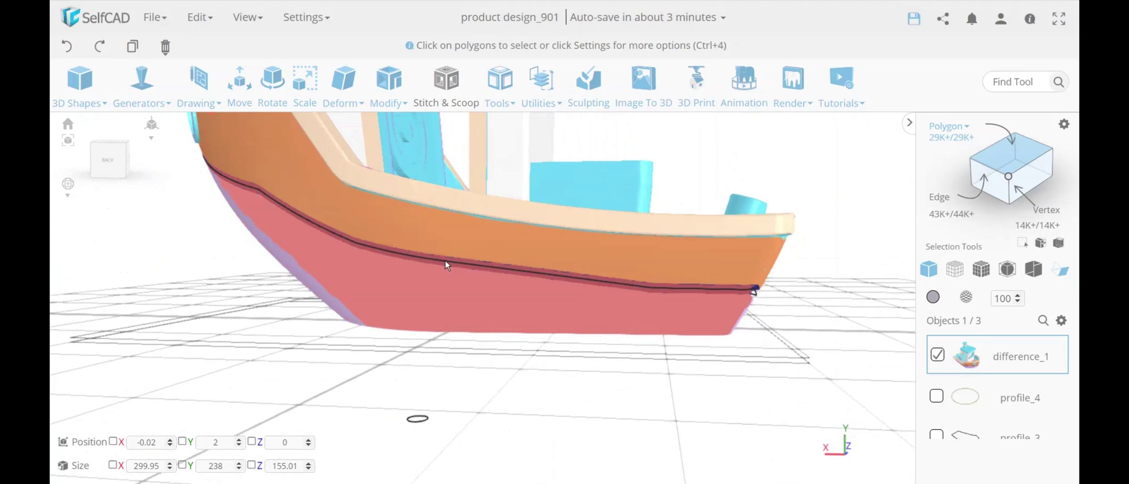
pyautogui.scroll(-3, 735, 402)
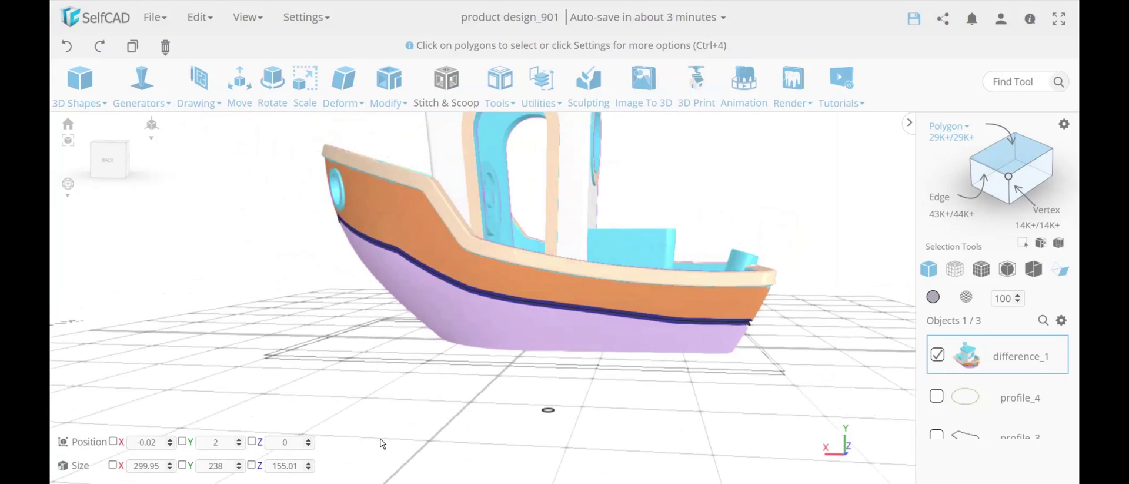
pyautogui.moveTo(396, 405); pyautogui.dragTo(743, 399)
pyautogui.moveTo(944, 117)
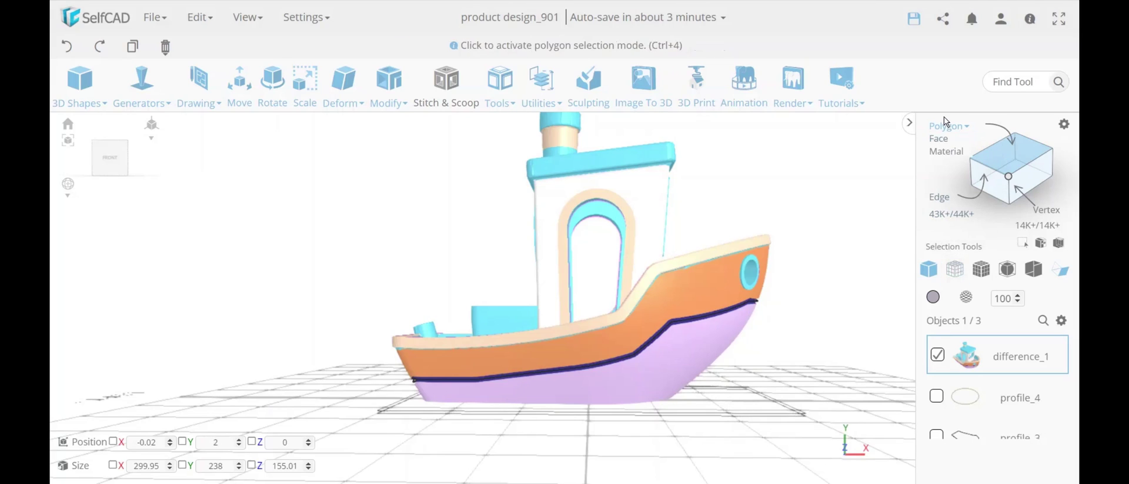
pyautogui.click(943, 152)
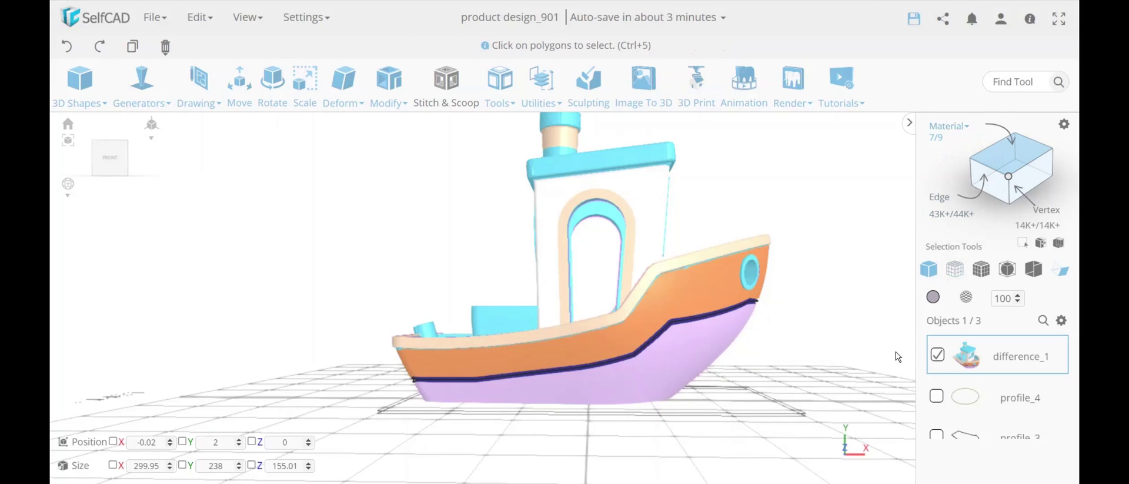
pyautogui.click(708, 294)
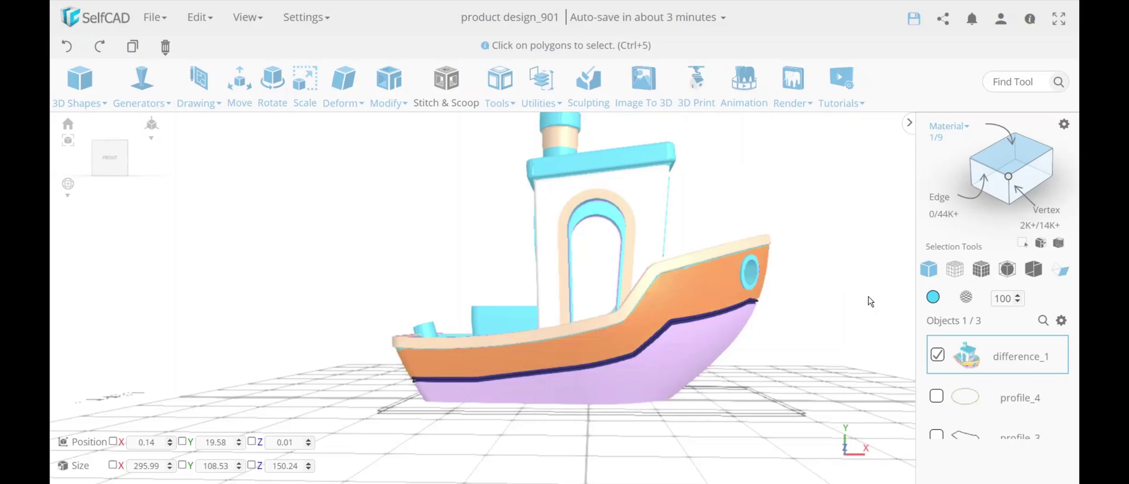
pyautogui.click(689, 366)
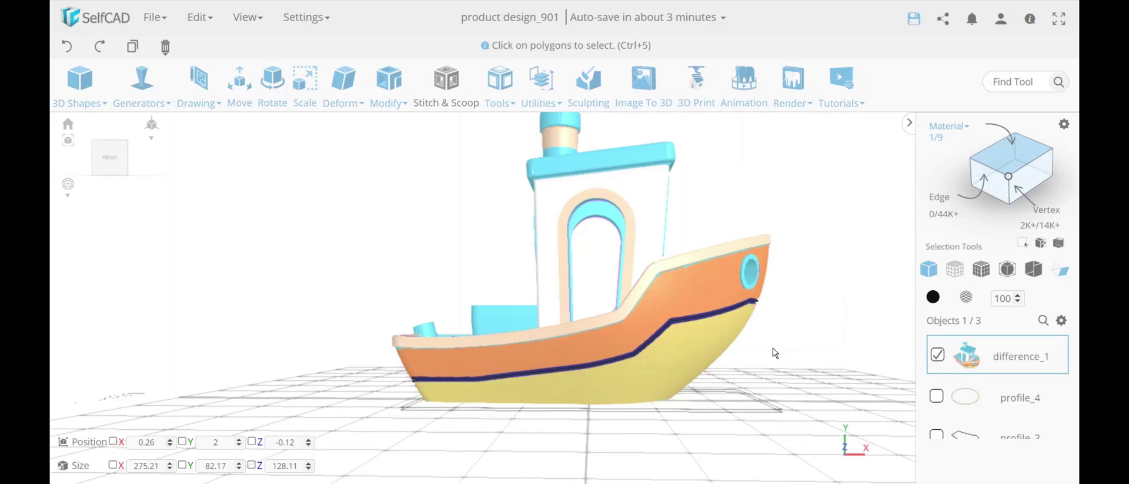
# Select the navy groove around the hull by its material and color it black
pyautogui.click(713, 312)
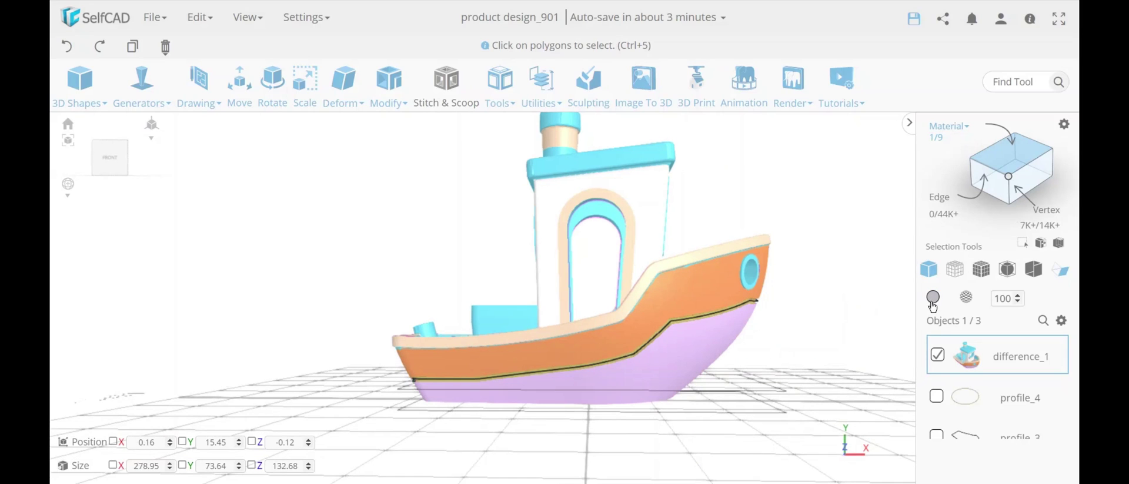
pyautogui.click(933, 297)
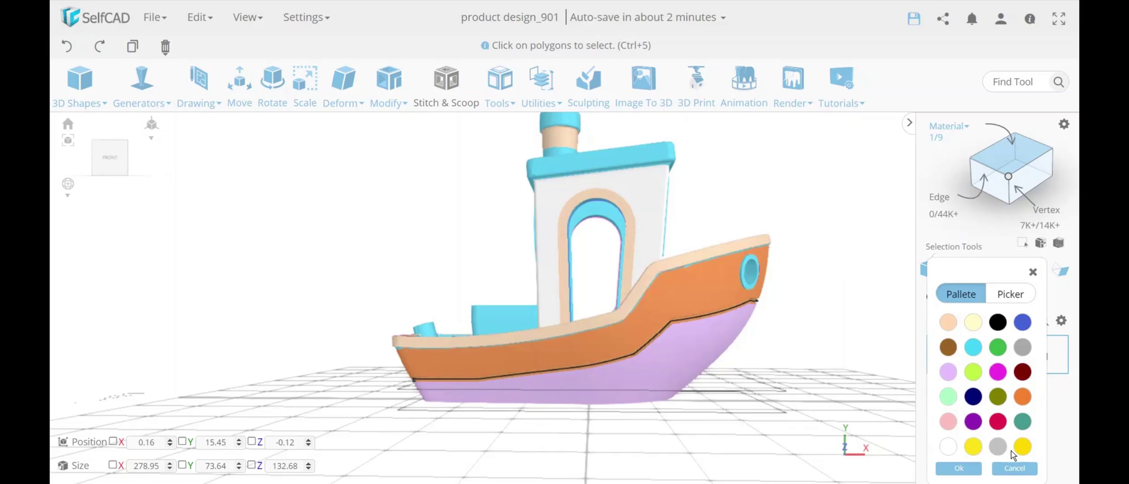
pyautogui.click(959, 469)
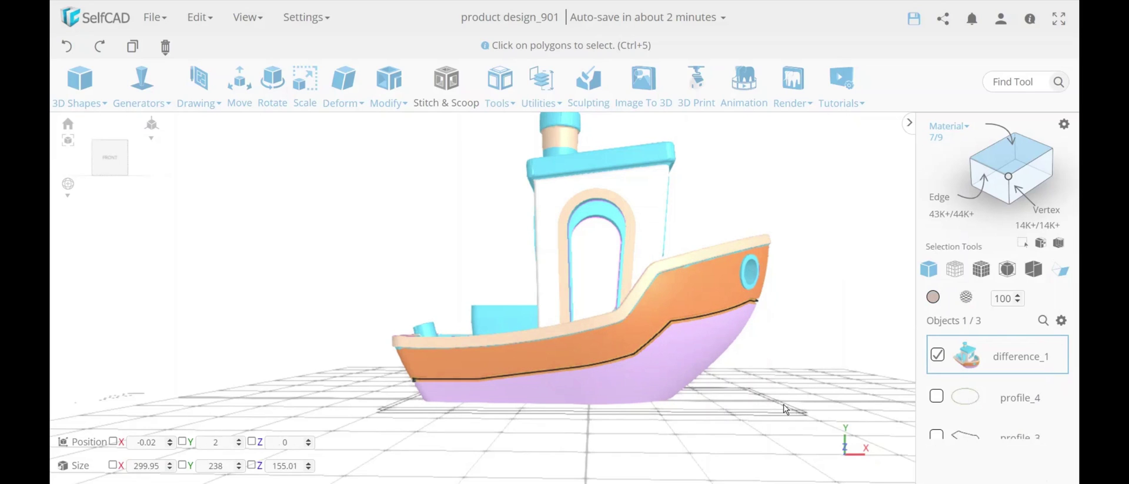
# Isolate the boat object so that the remaining profile sketches are hidden
pyautogui.click(800, 354)
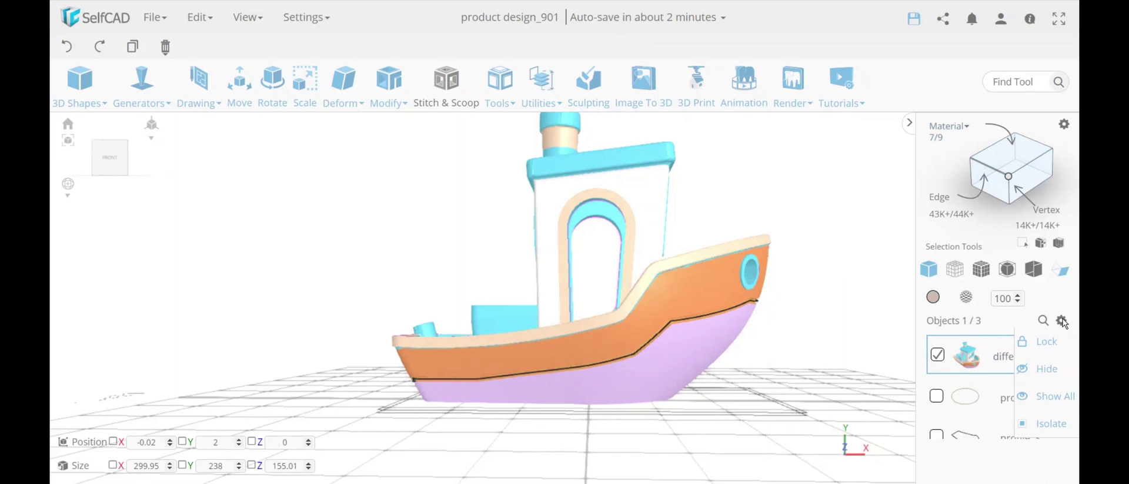
pyautogui.click(1051, 423)
pyautogui.moveTo(682, 420); pyautogui.dragTo(659, 347)
pyautogui.moveTo(741, 380); pyautogui.dragTo(775, 370)
# Select the boat's white cabin walls by their material
pyautogui.moveTo(974, 130)
pyautogui.click(1010, 155)
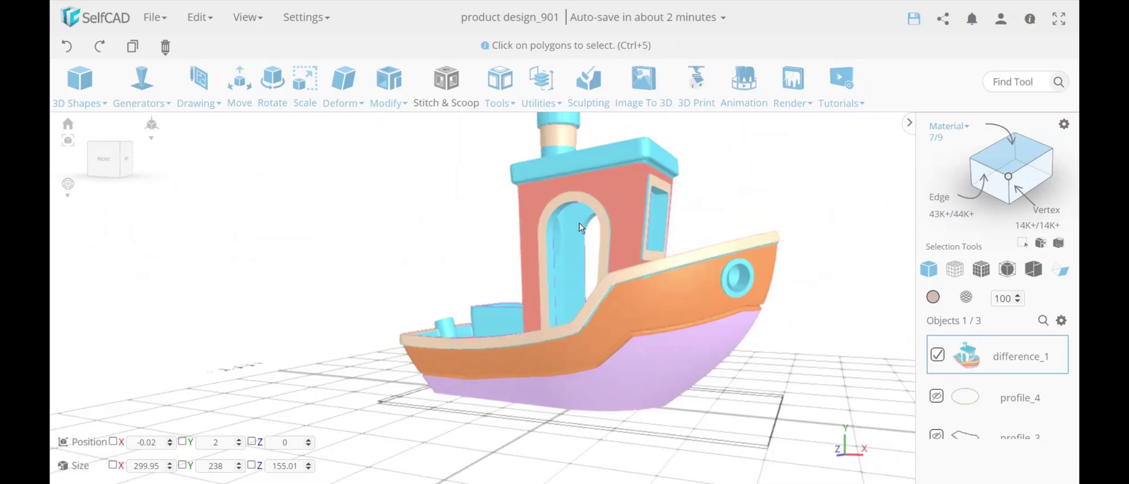
pyautogui.click(633, 192)
pyautogui.moveTo(816, 416); pyautogui.dragTo(822, 447)
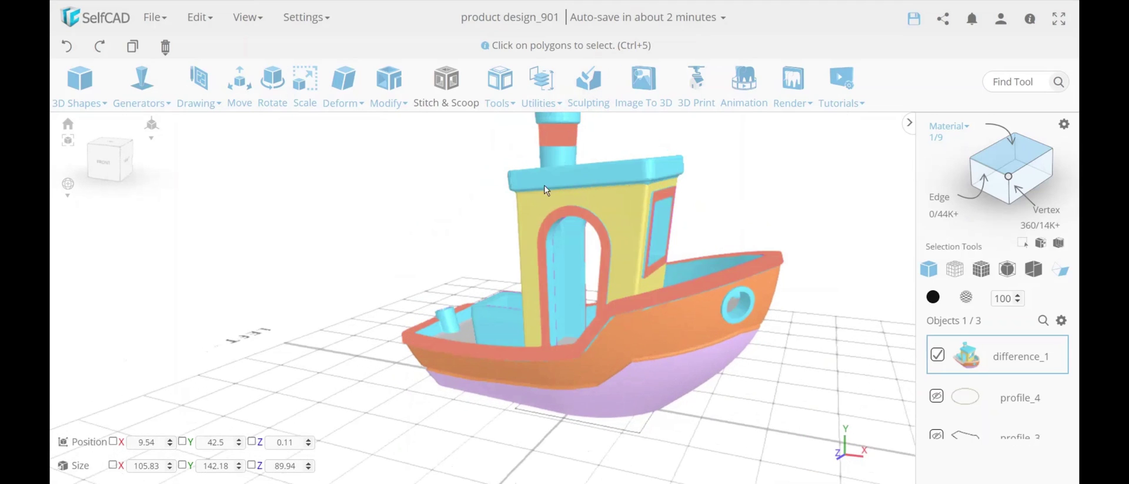
pyautogui.click(300, 255)
pyautogui.moveTo(301, 256); pyautogui.dragTo(821, 241)
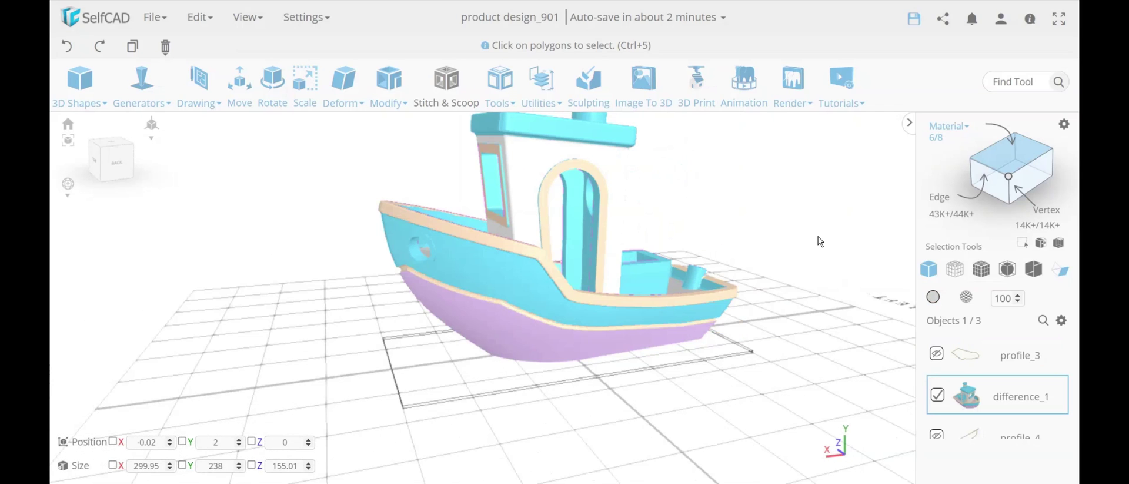
pyautogui.scroll(-2, 818, 237)
pyautogui.moveTo(818, 238); pyautogui.dragTo(802, 267, button='right')
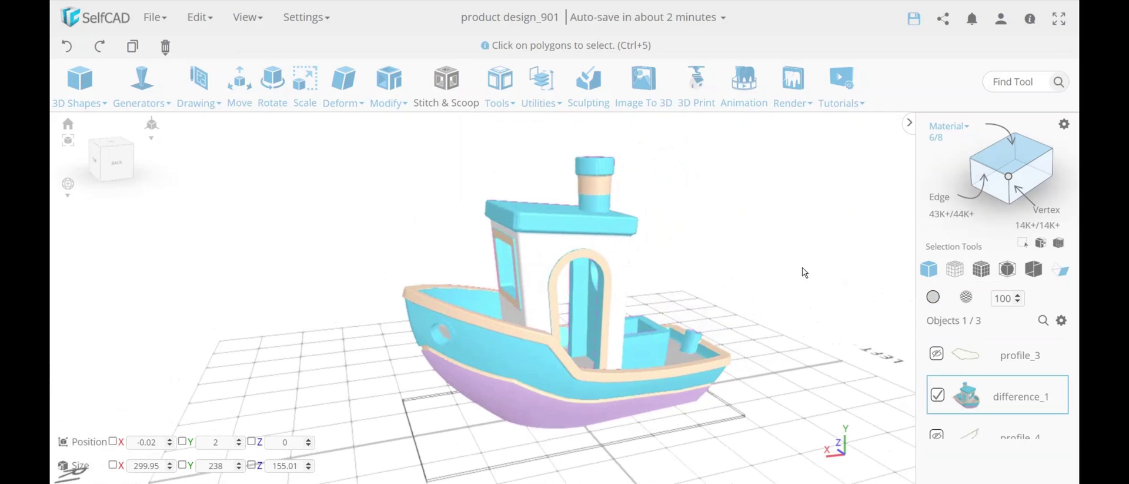